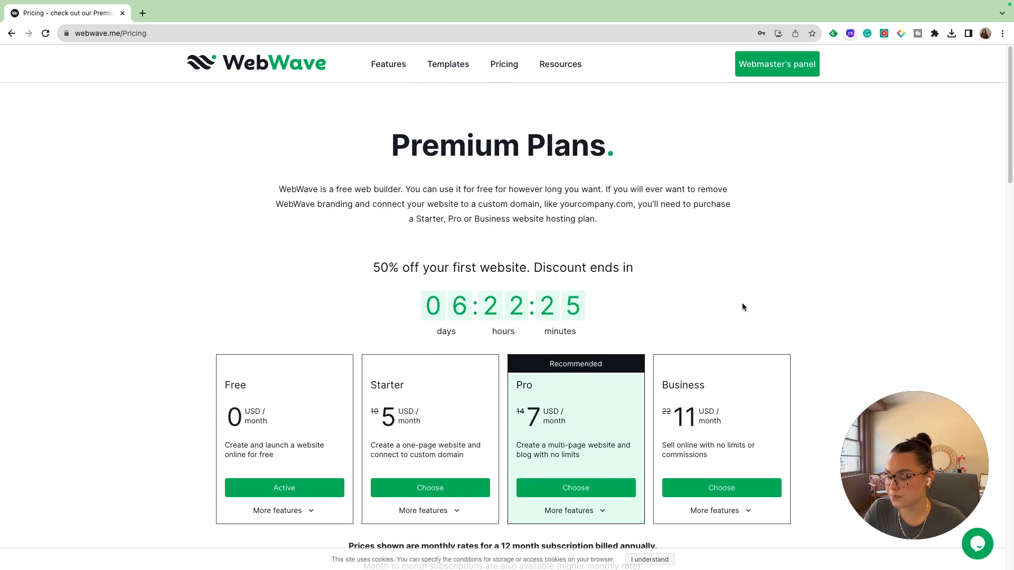
Compare the features included in the Free, Starter, Pro and Business premium plans.
scroll(744, 307, "down", 4)
left_click(720, 291)
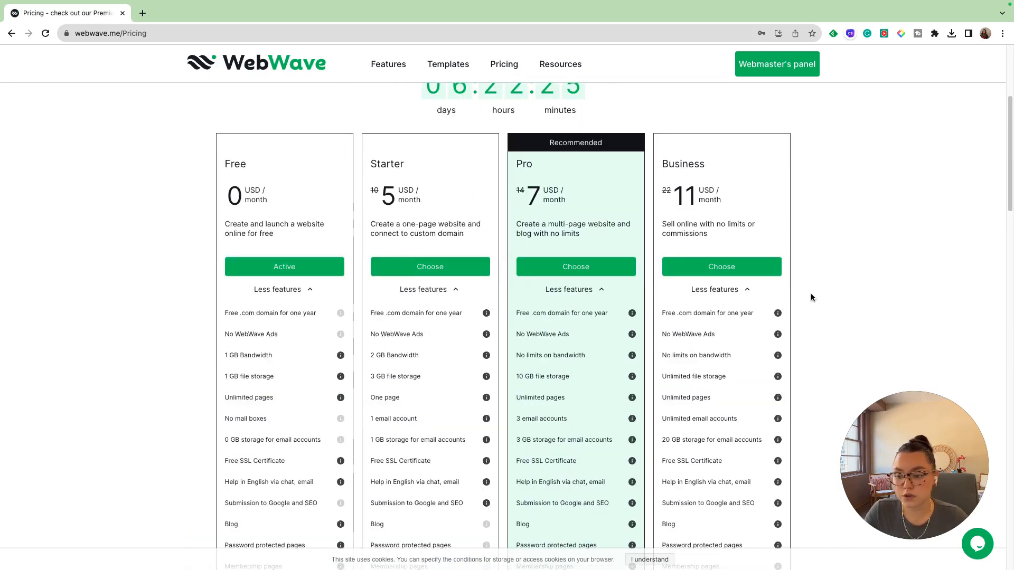
scroll(813, 296, "down", 1)
scroll(745, 396, "down", 1)
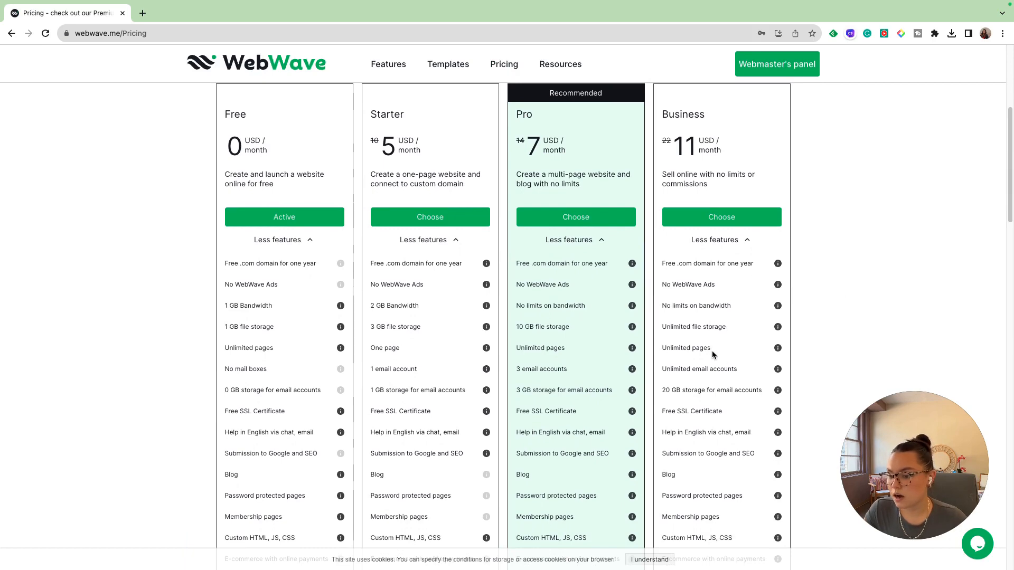
scroll(783, 342, "down", 1)
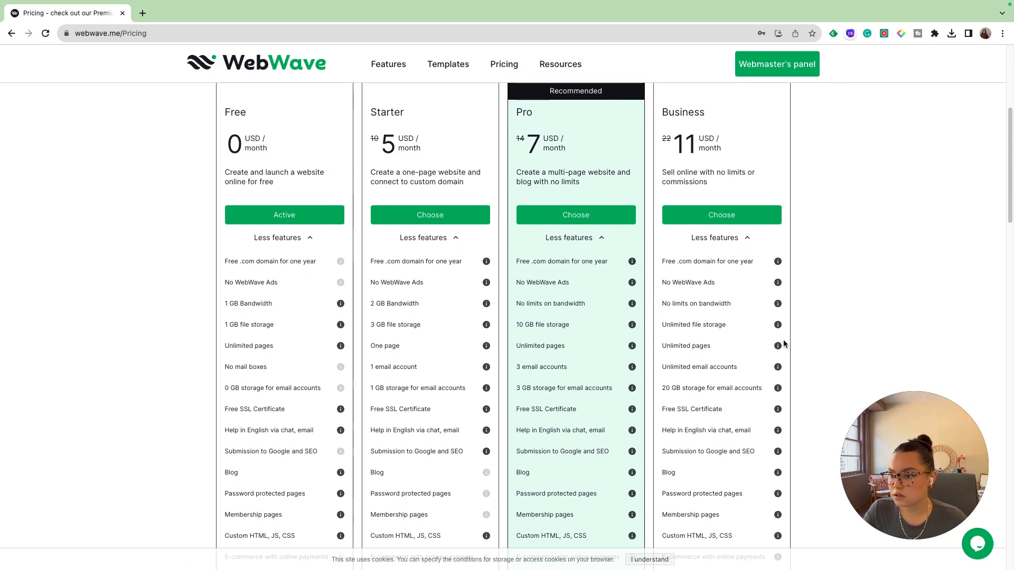
scroll(781, 342, "up", 3)
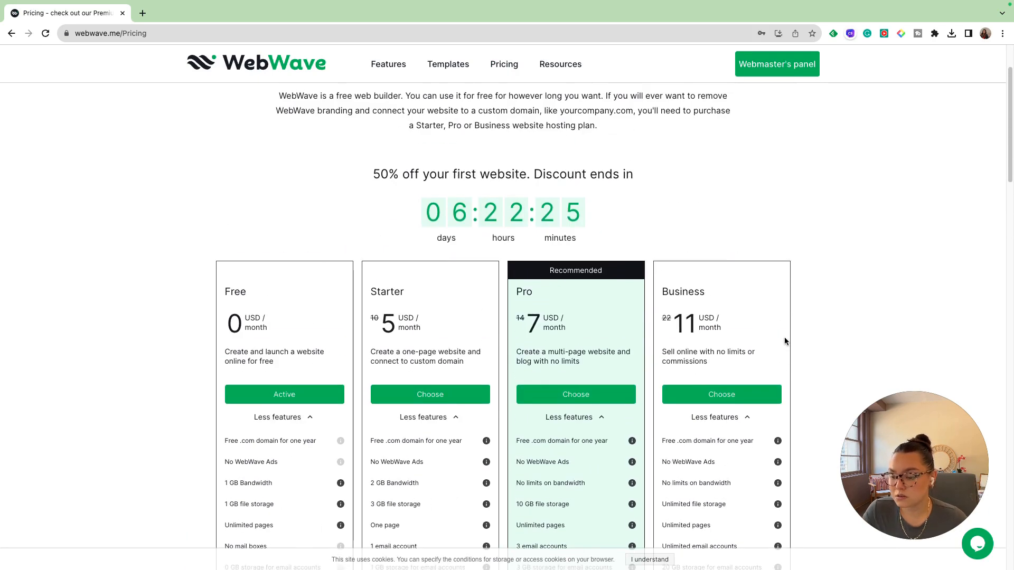
scroll(798, 331, "up", 2)
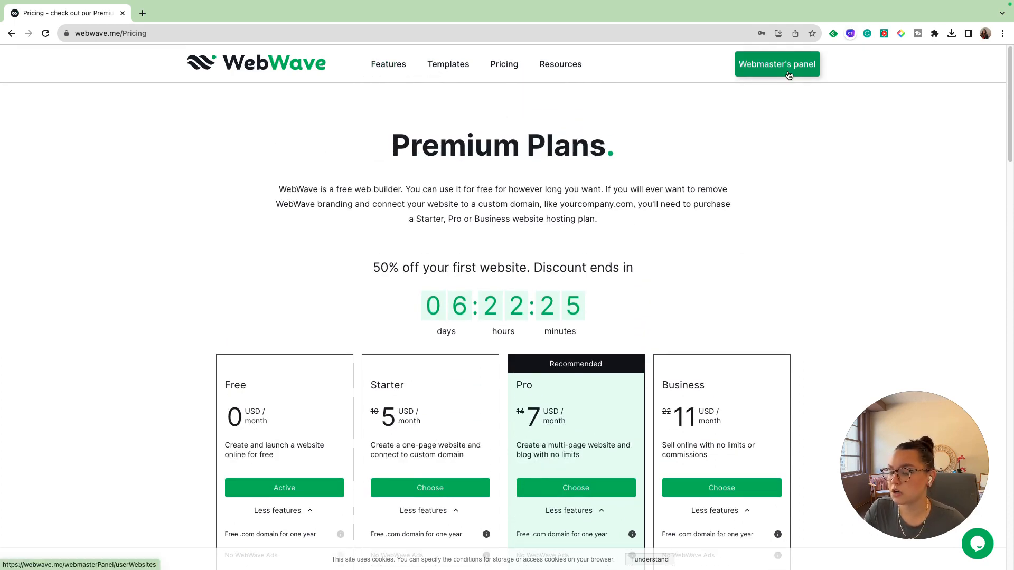
From the webmaster's panel, generate an AI website in pastel colors for clothing business "WearUp", covering second-hand and upcycled clothing, upcycling workshops and monthly community events.
left_click(788, 75)
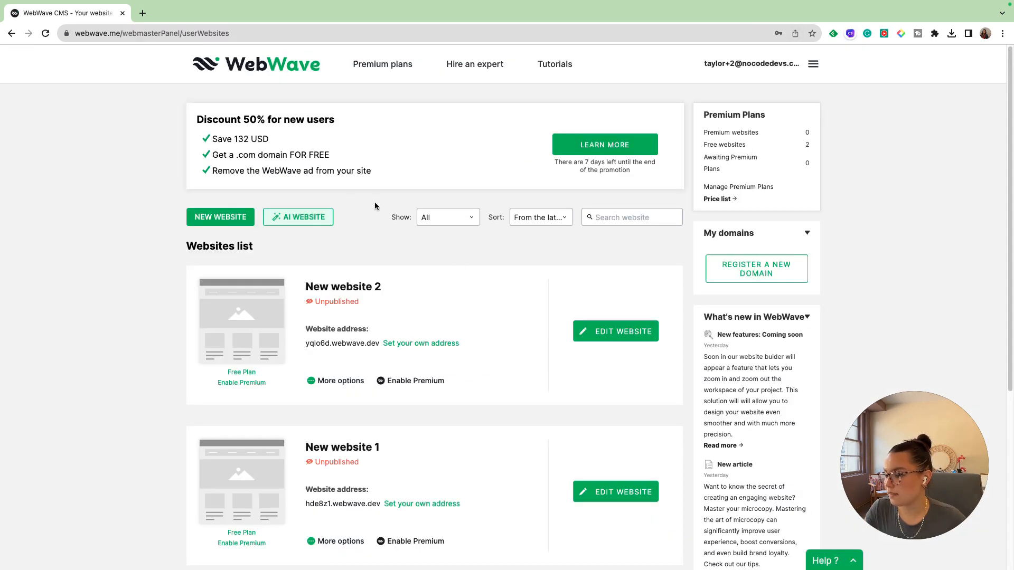
left_click(306, 226)
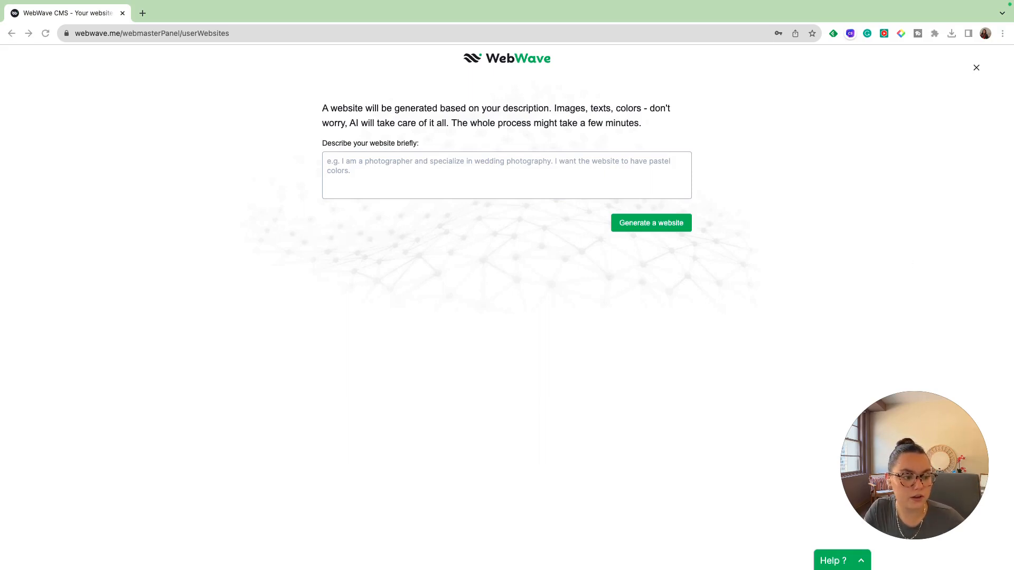
left_click(387, 175)
type("I need a website for a clothing business called \"WearUp\". We offer second-hand clothing, upcycled clothing, workshops to make your own upcycled clothes, and host community events monthly. Include in the color palette pastel colors.")
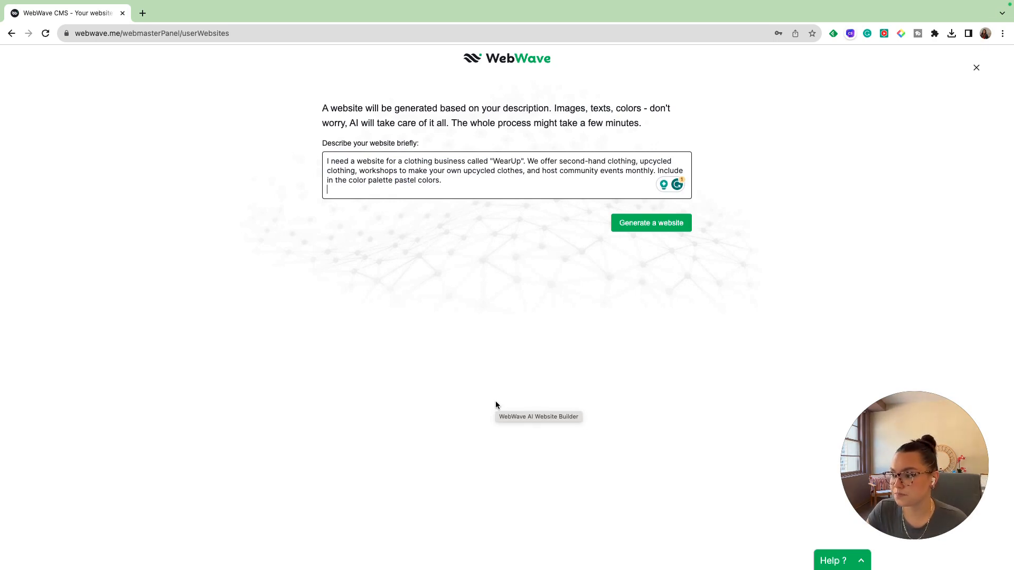
key("BackSpace")
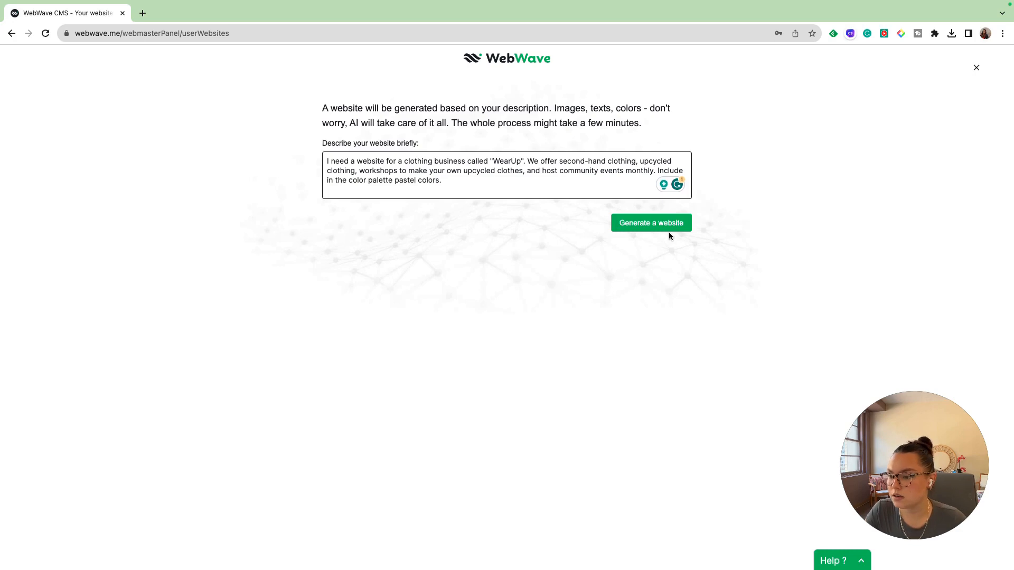
left_click(651, 223)
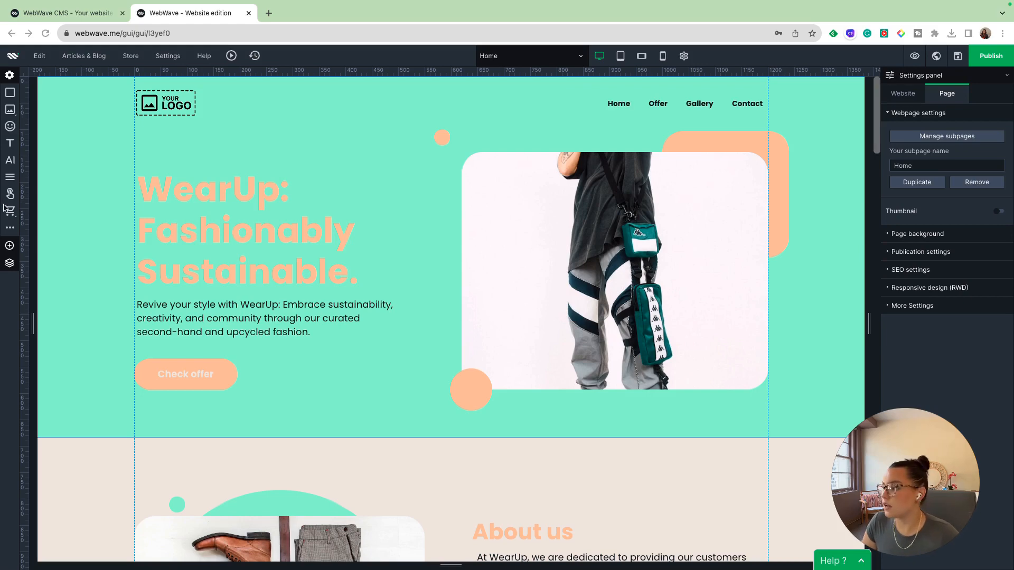
Show the Layers panel and dock it beneath the page settings in the Settings panel.
mouse_move(8, 112)
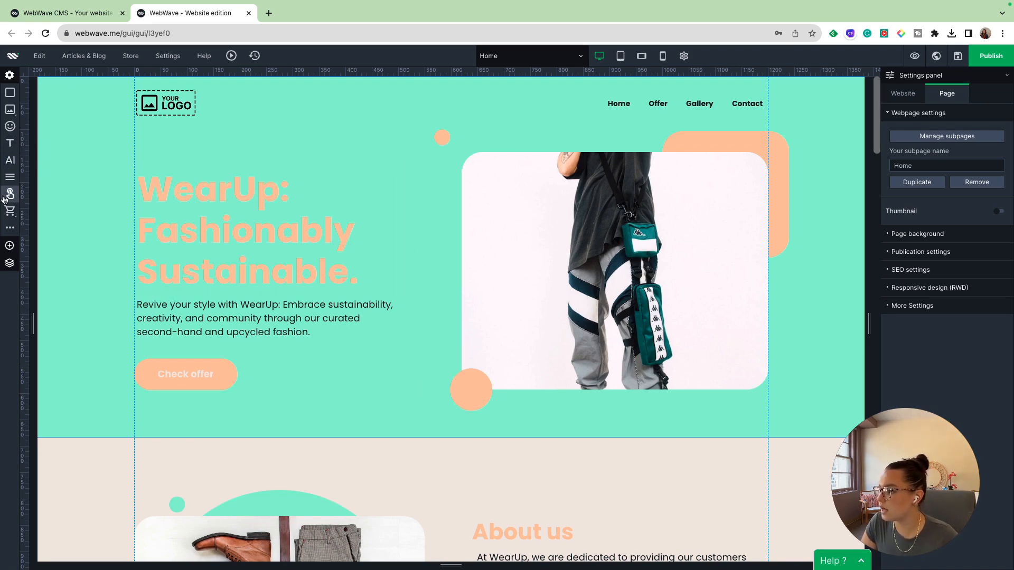
mouse_move(10, 210)
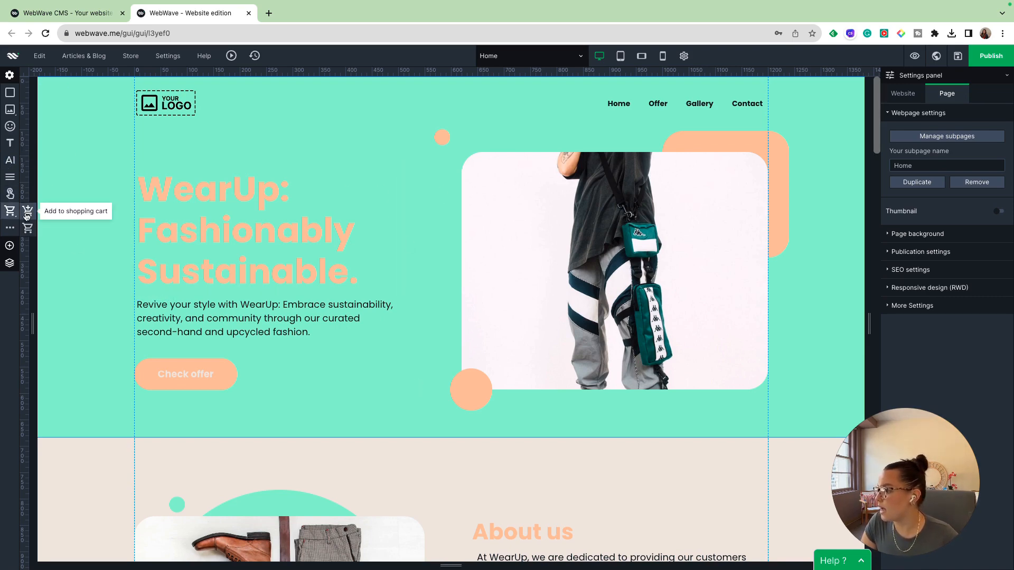
left_click(10, 263)
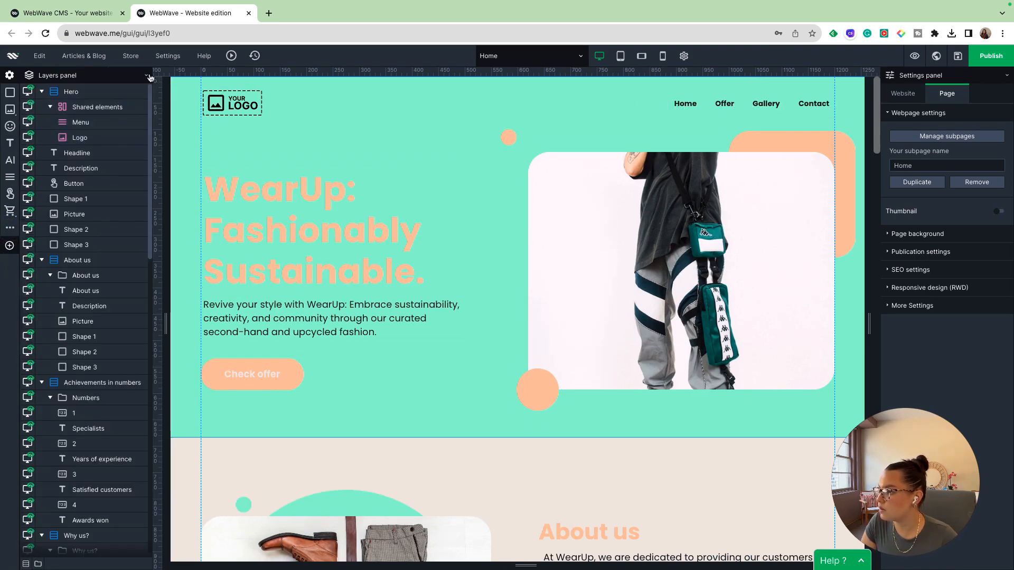
left_click_drag(29, 75, 909, 329)
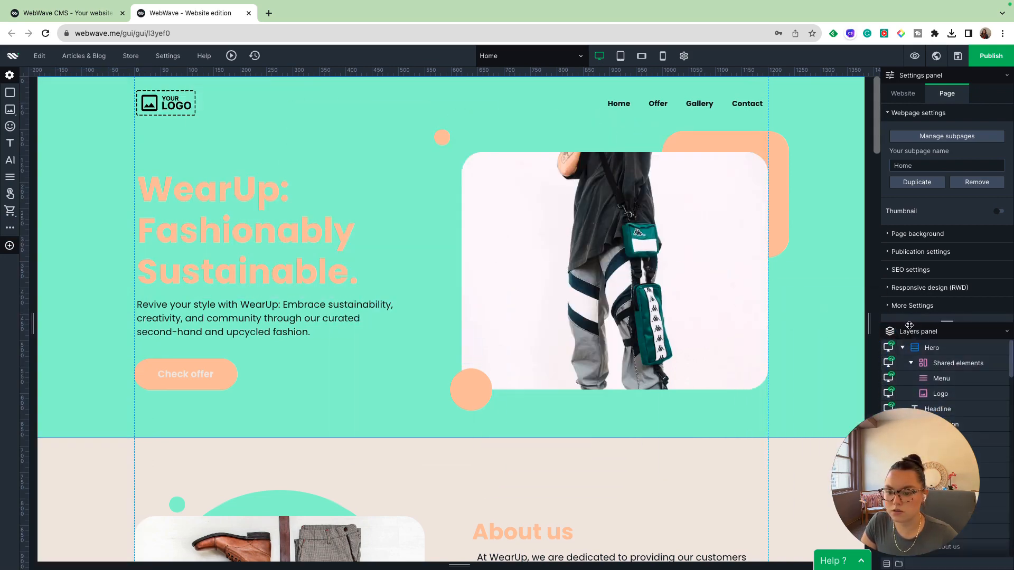
Review the generated Home page from the hero section through About us, the achievement numbers and Why us?
mouse_move(11, 228)
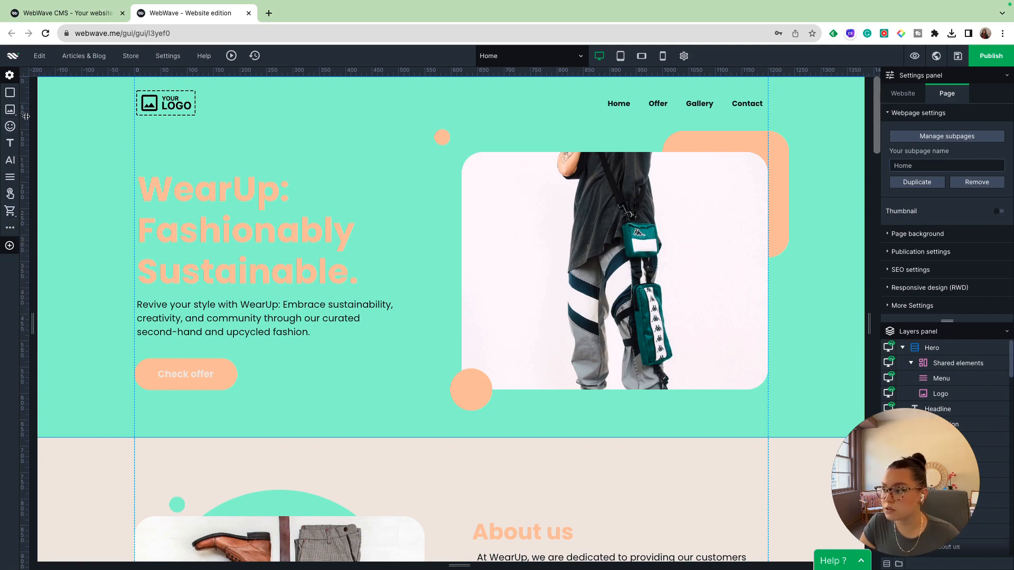
scroll(655, 213, "down", 5)
scroll(654, 217, "up", 5)
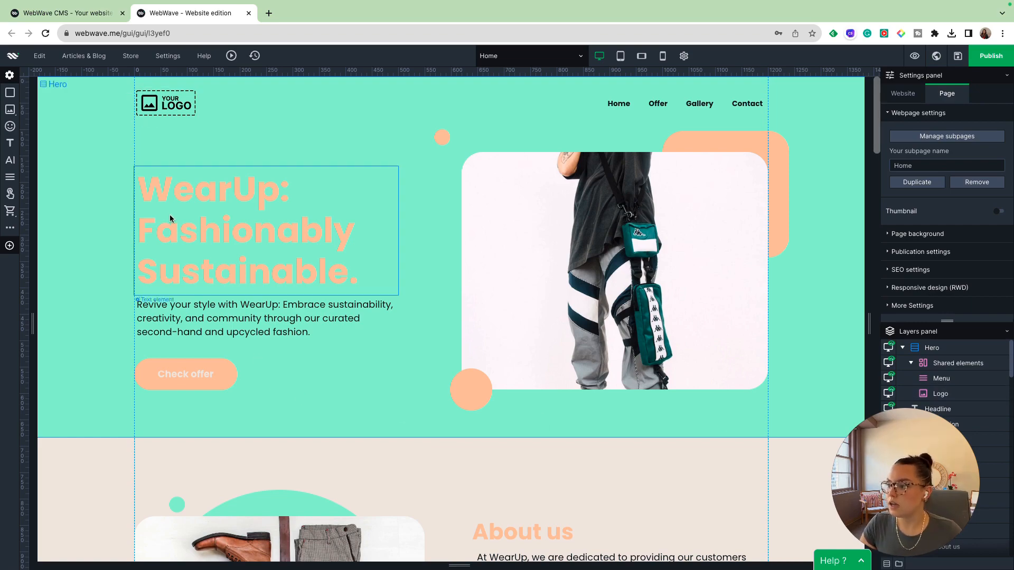
scroll(308, 287, "down", 8)
scroll(288, 277, "down", 1)
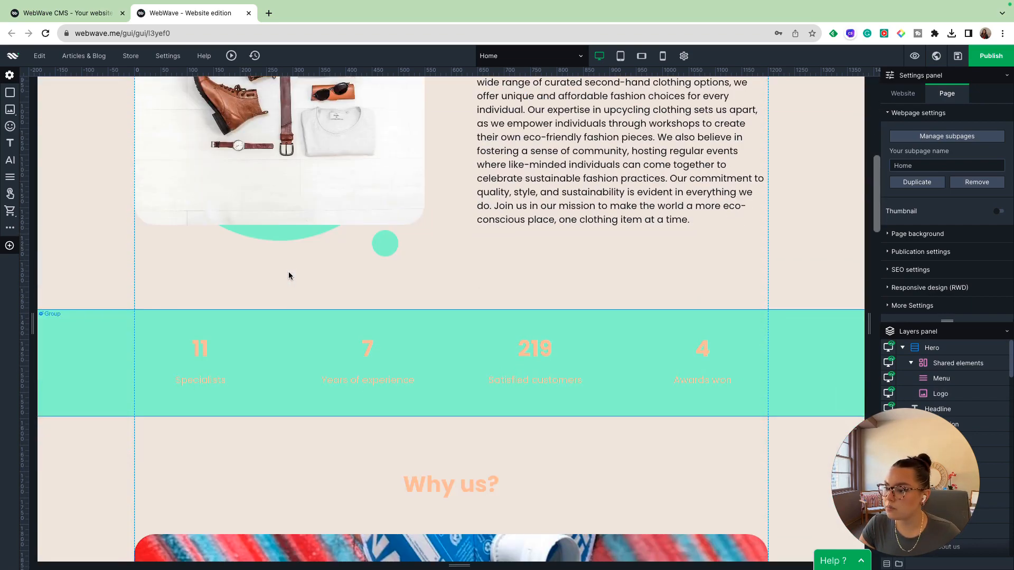
scroll(324, 376, "down", 4)
scroll(320, 382, "down", 1)
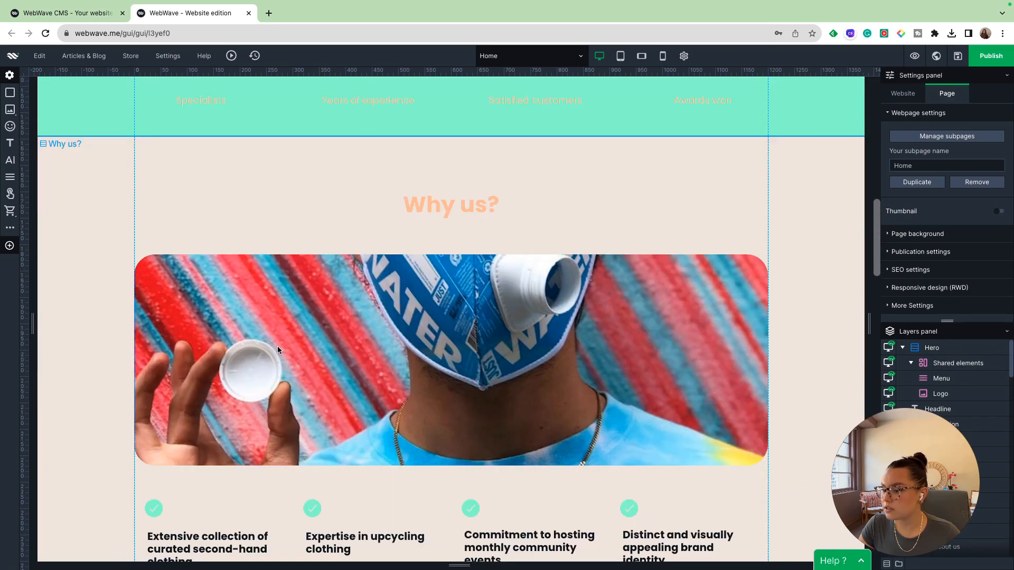
scroll(290, 334, "down", 3)
scroll(341, 319, "up", 6)
scroll(333, 322, "up", 10)
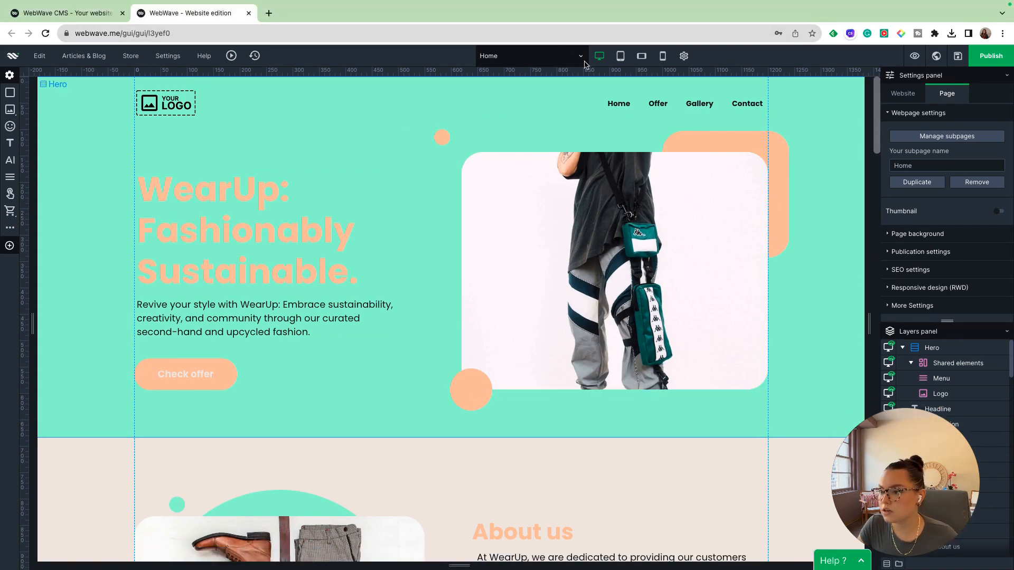
Look over the generated Offer page and the Contact page with its form and map.
left_click(579, 58)
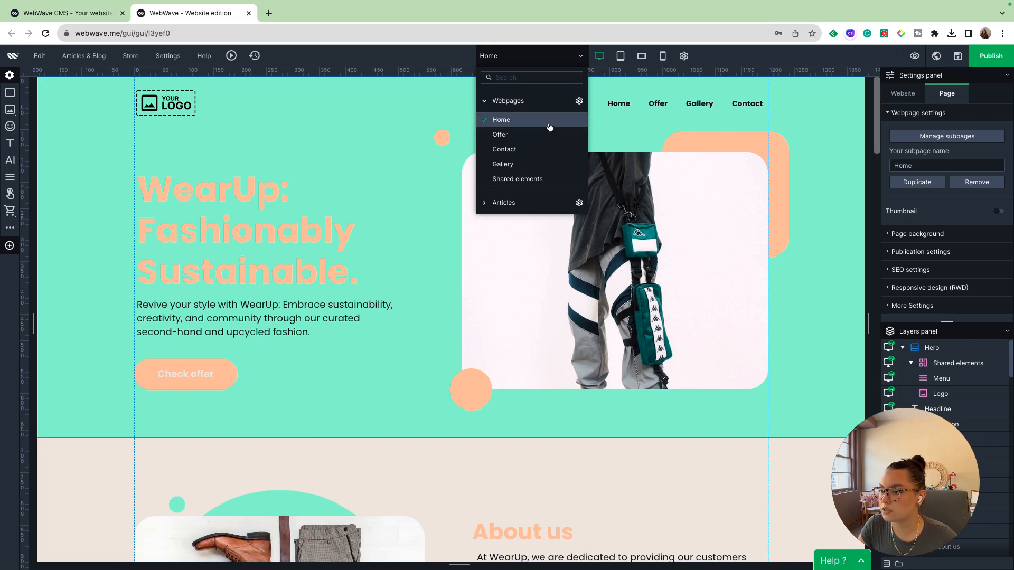
left_click(517, 135)
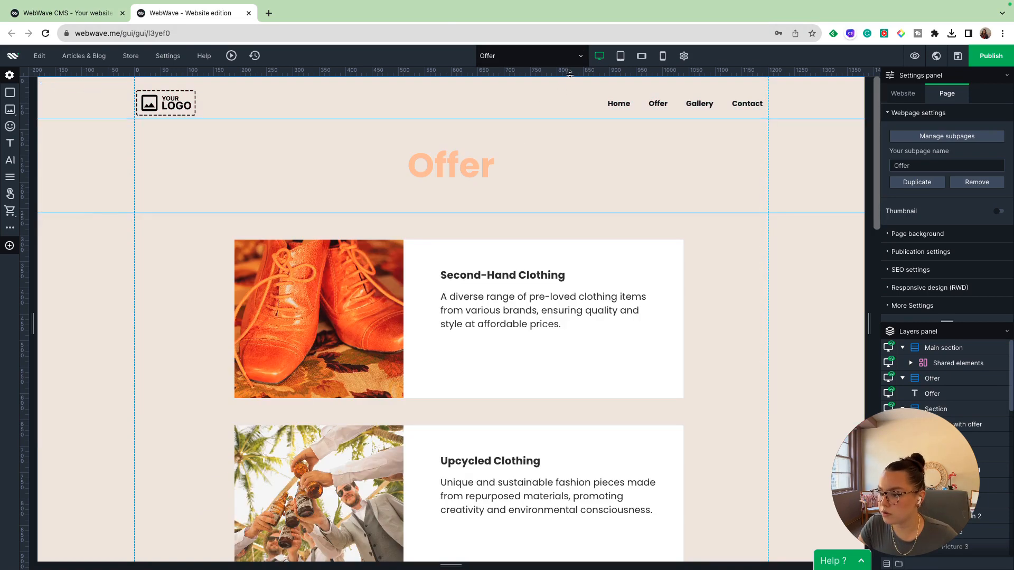
left_click(564, 58)
left_click(511, 150)
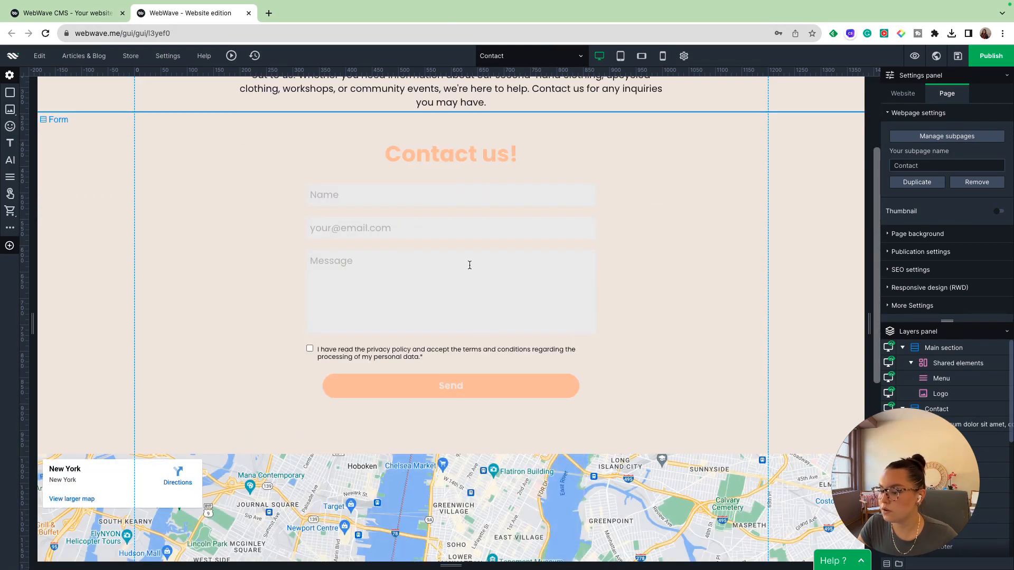
scroll(468, 262, "down", 4)
scroll(620, 328, "down", 3)
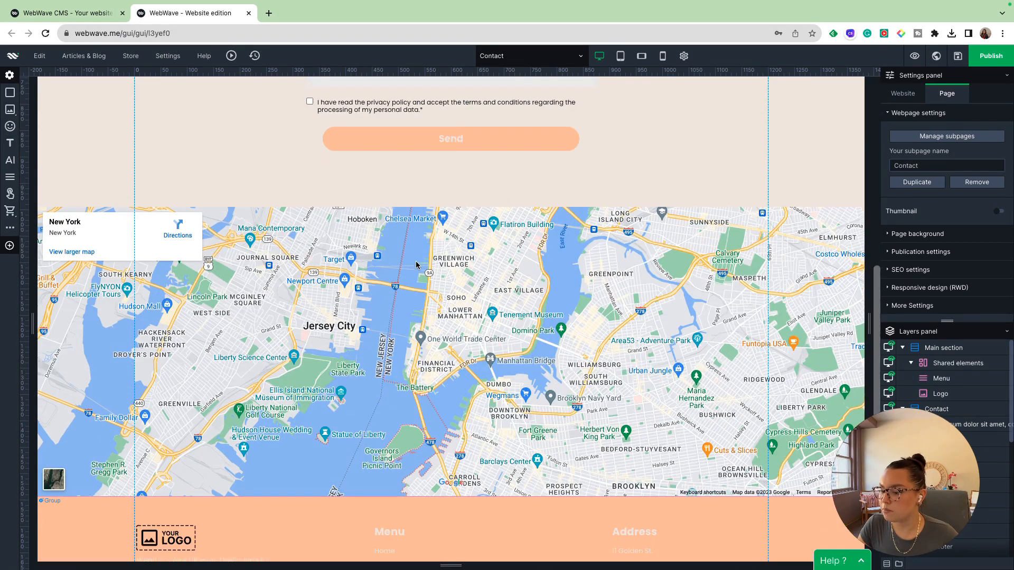
Switch to the Gallery page and look through its images.
left_click(578, 56)
left_click(549, 164)
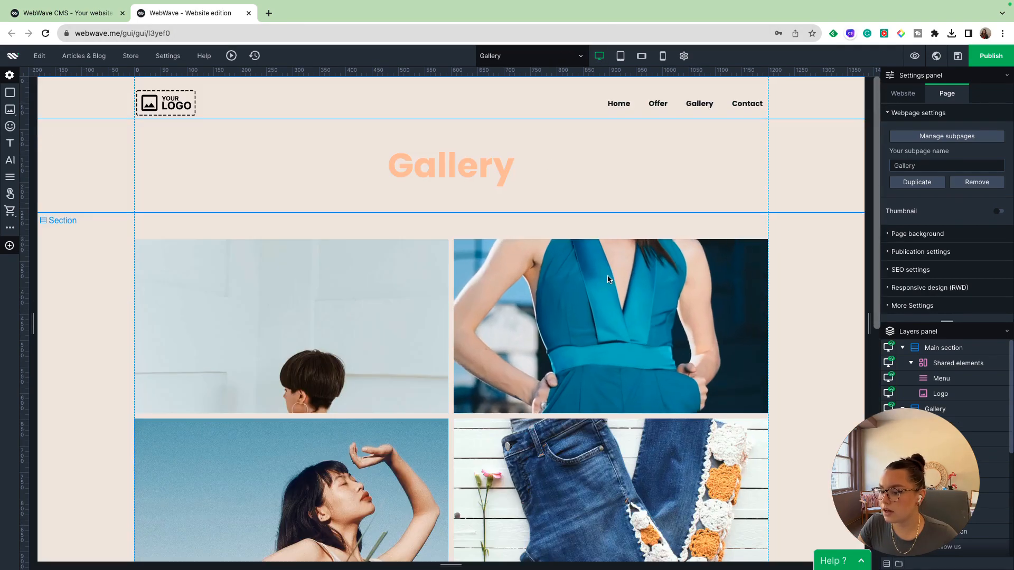
scroll(607, 275, "down", 9)
scroll(687, 270, "up", 5)
scroll(688, 270, "up", 4)
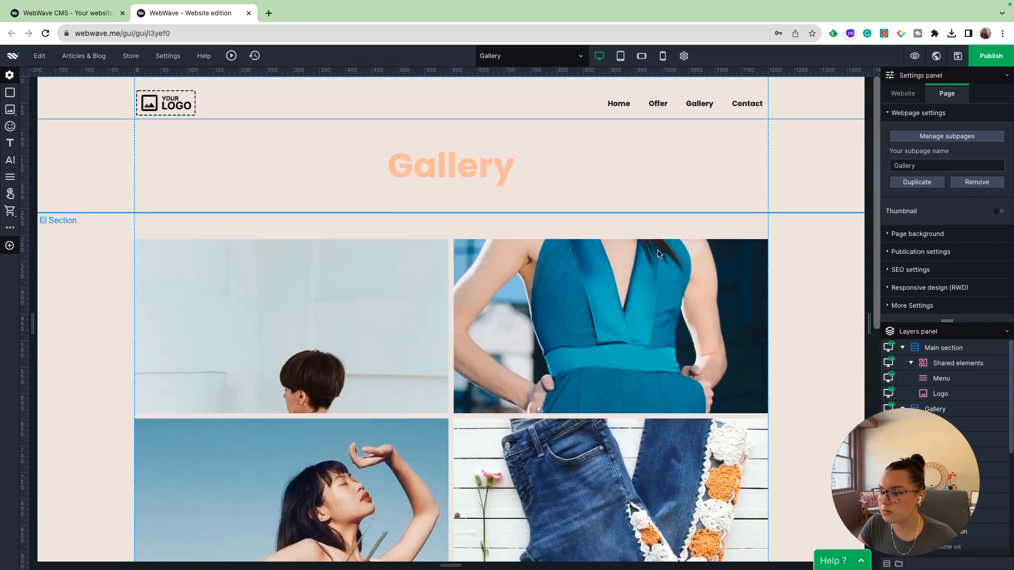
Inspect the site's shared header and footer elements and return to the Home page.
left_click(554, 57)
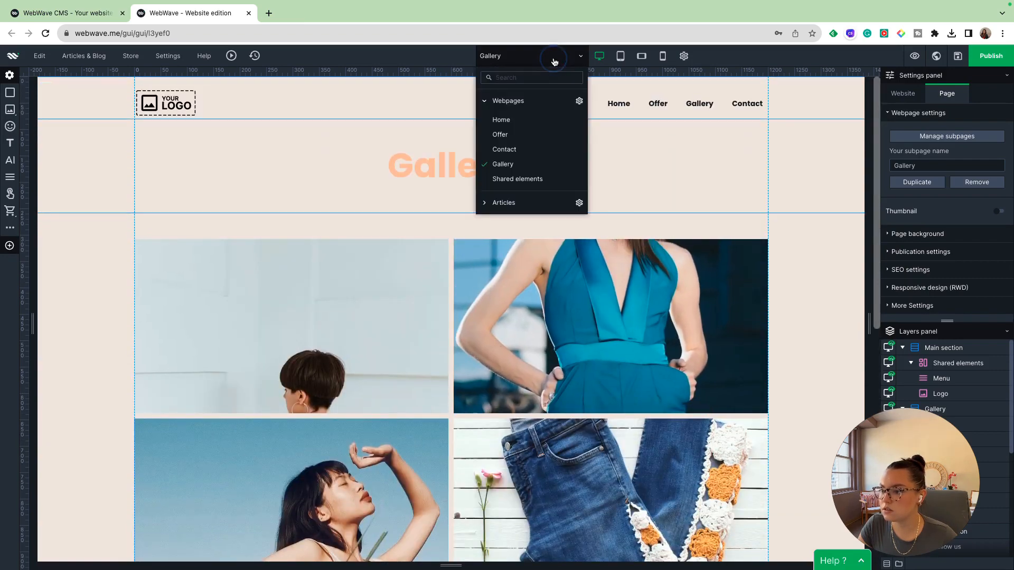
left_click(535, 178)
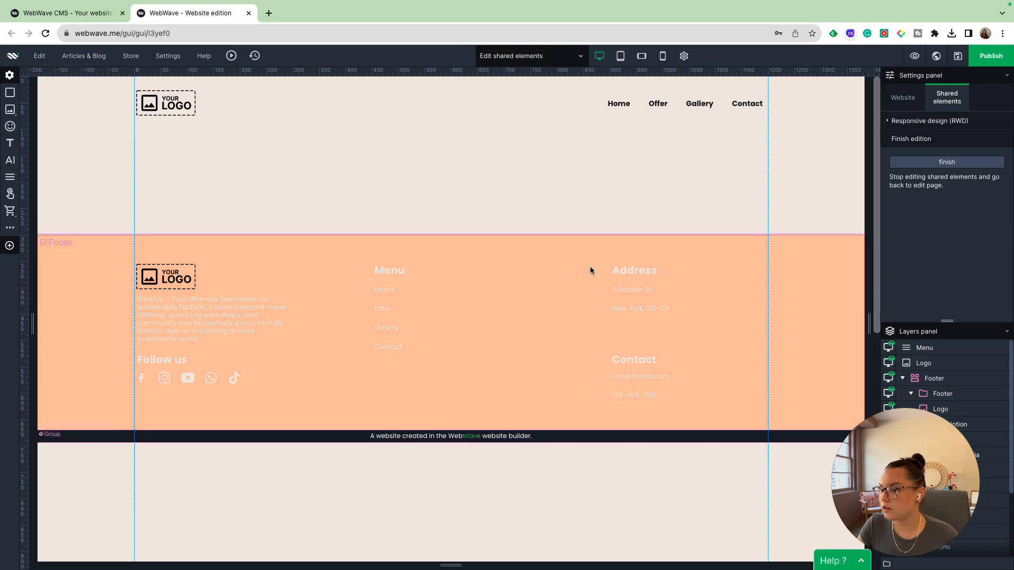
left_click(554, 57)
left_click(514, 114)
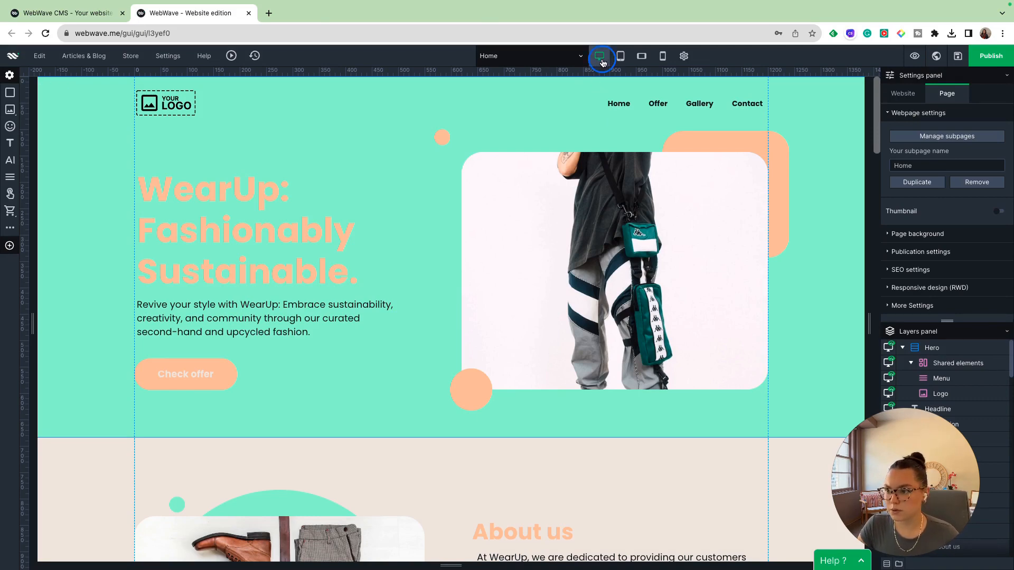
Check the Home page in the tablet and landscape phone layouts, widening the landscape phone canvas.
left_click(621, 59)
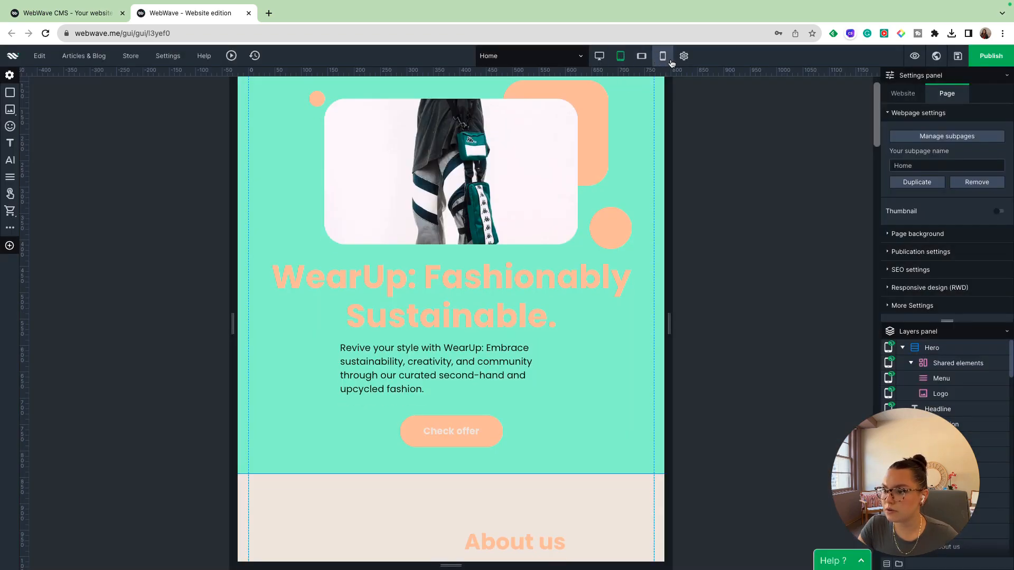
left_click(640, 59)
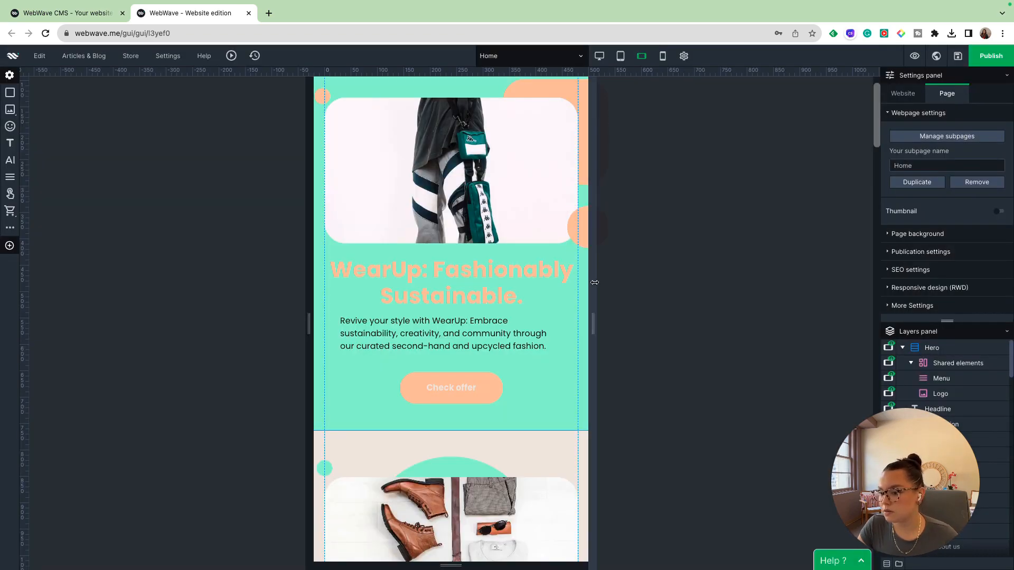
left_click_drag(594, 282, 634, 268)
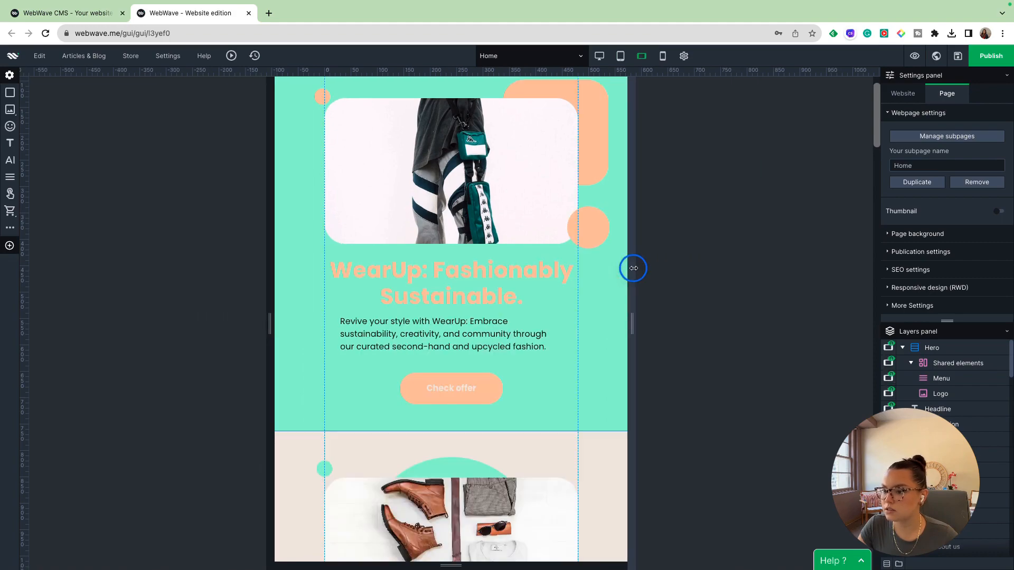
Review the Home page sections in the portrait phone layout and return to the desktop layout.
left_click(662, 56)
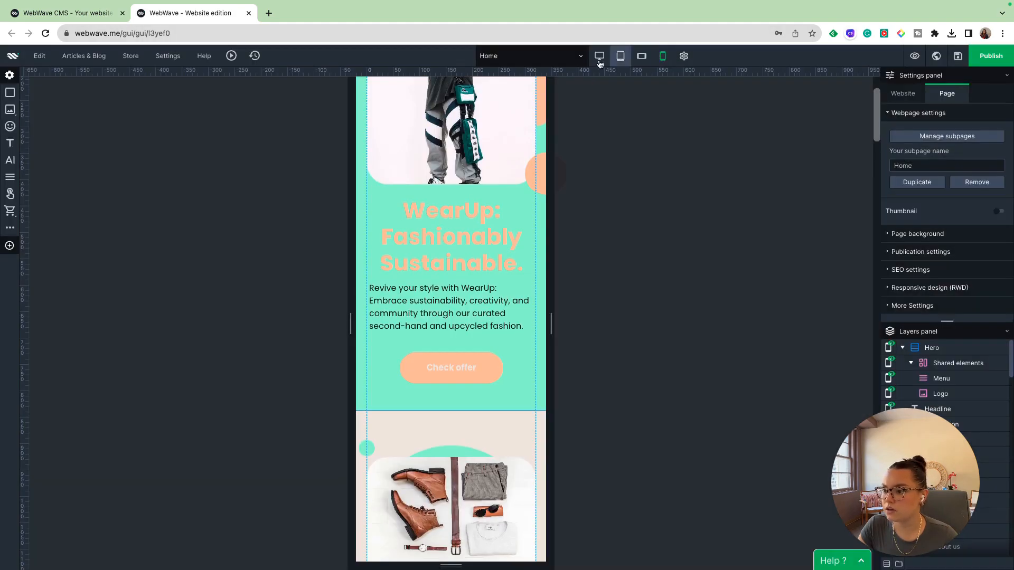
scroll(496, 426, "down", 15)
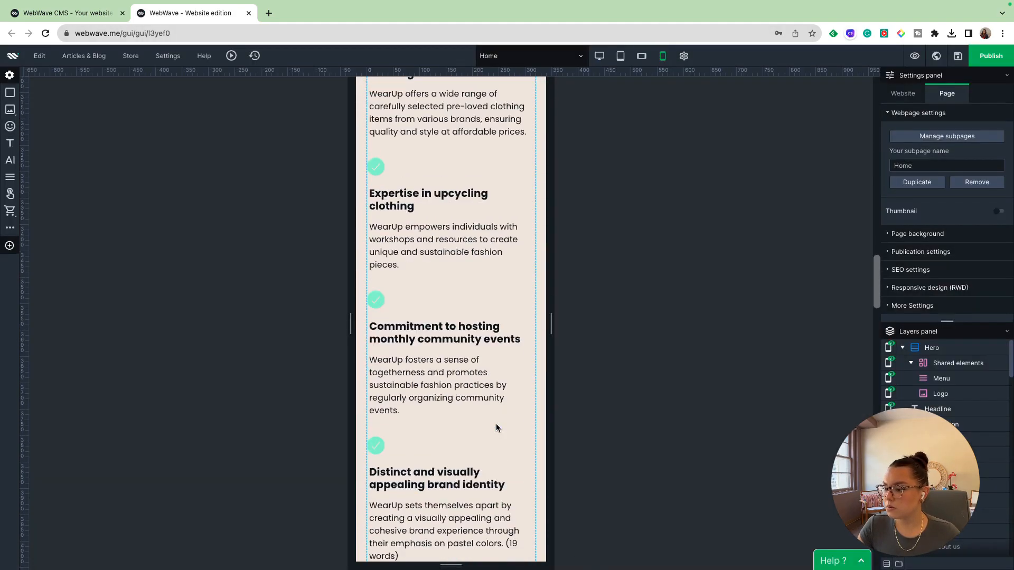
scroll(496, 427, "down", 10)
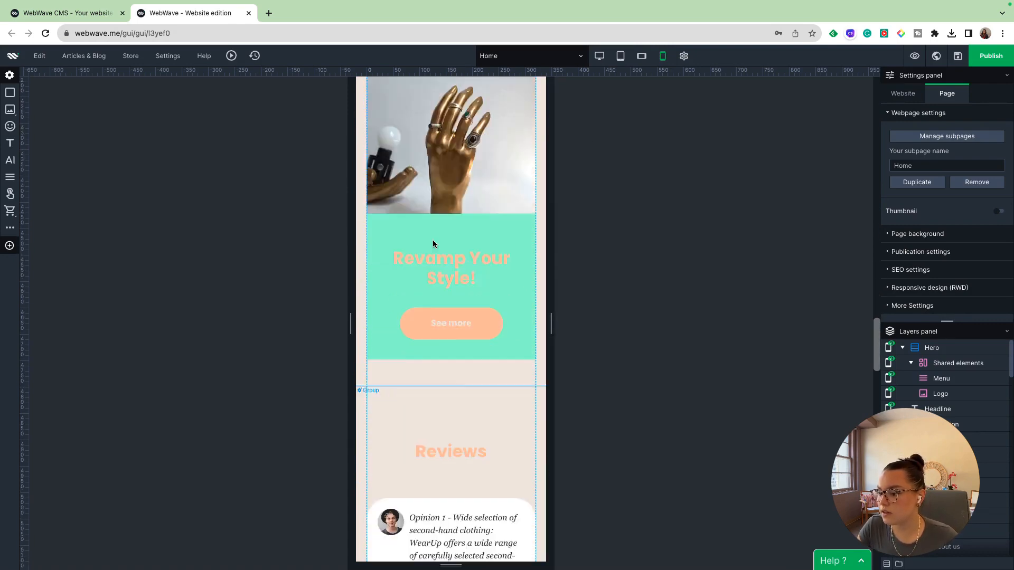
scroll(423, 244, "up", 20)
left_click(600, 58)
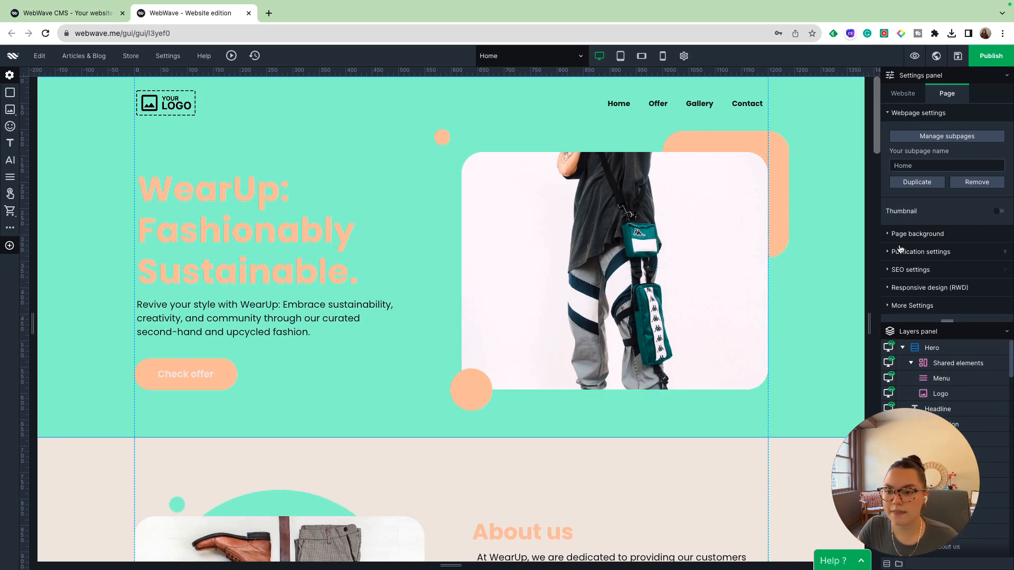
Look through the website-wide settings and return to the settings of the Home page.
left_click(939, 393)
left_click_drag(891, 460, 115, 395)
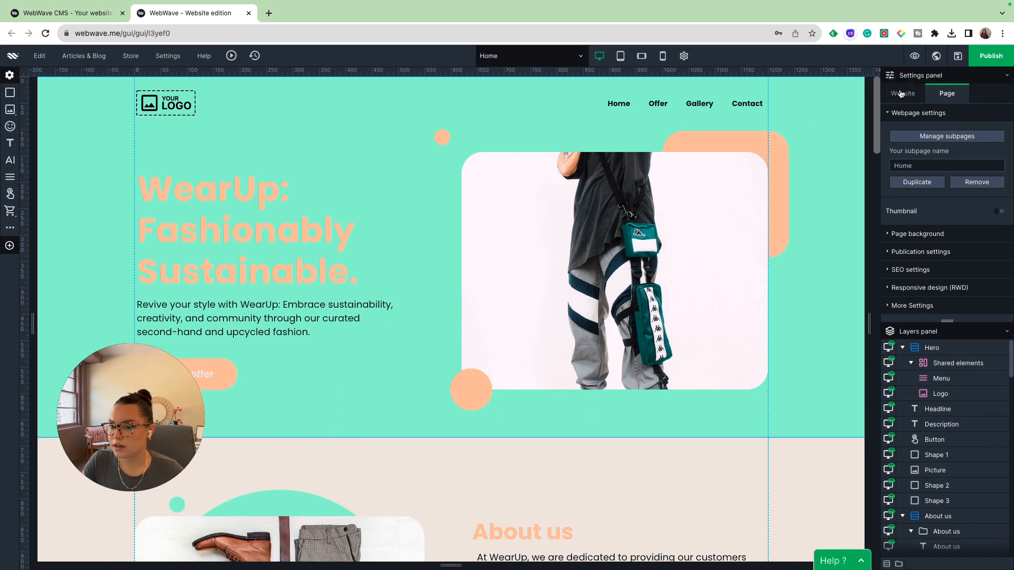
left_click(900, 94)
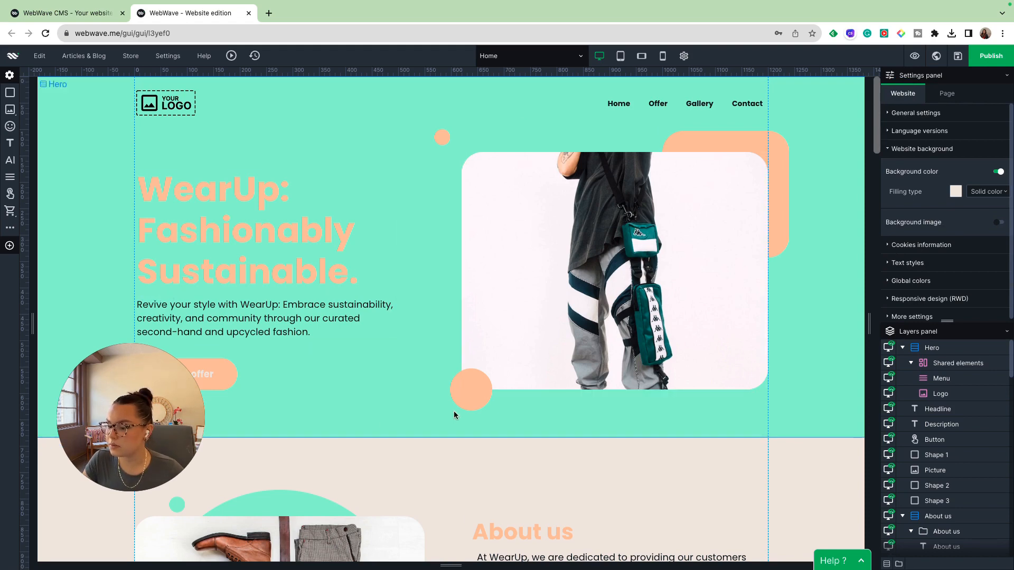
scroll(454, 411, "down", 8)
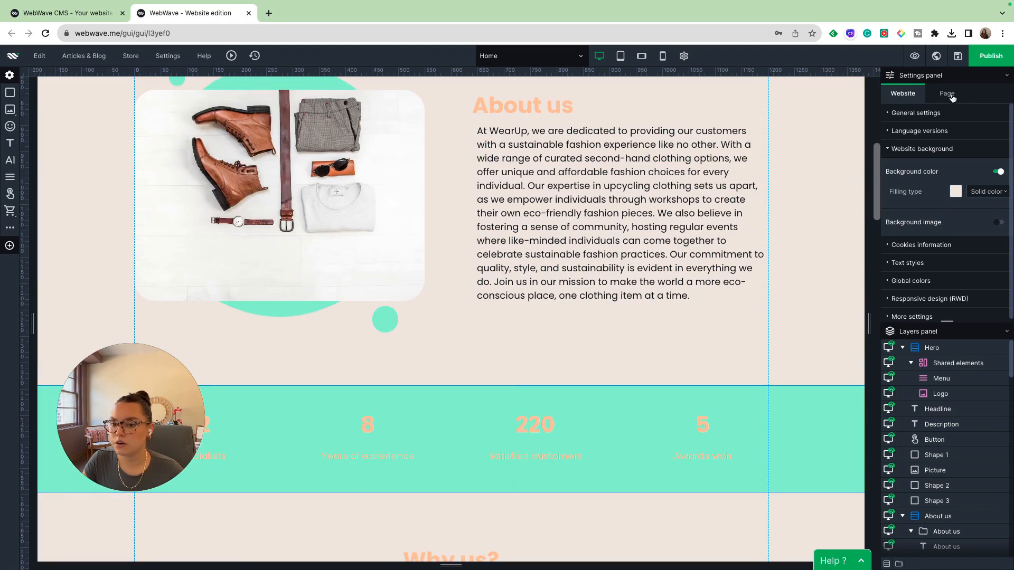
left_click(951, 96)
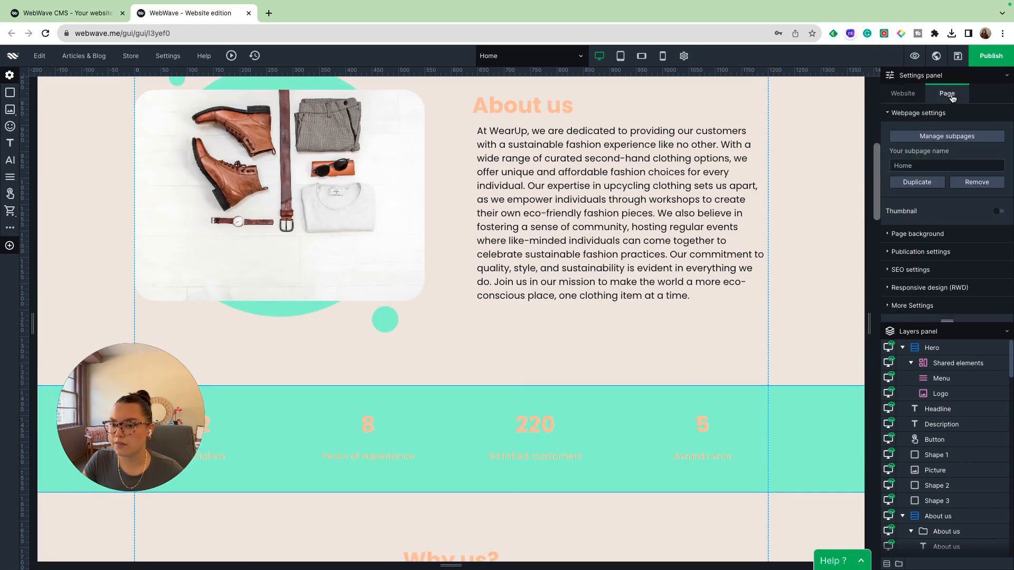
Select the Achievements in numbers section and inspect its group settings down to Bound objects.
left_click(446, 425)
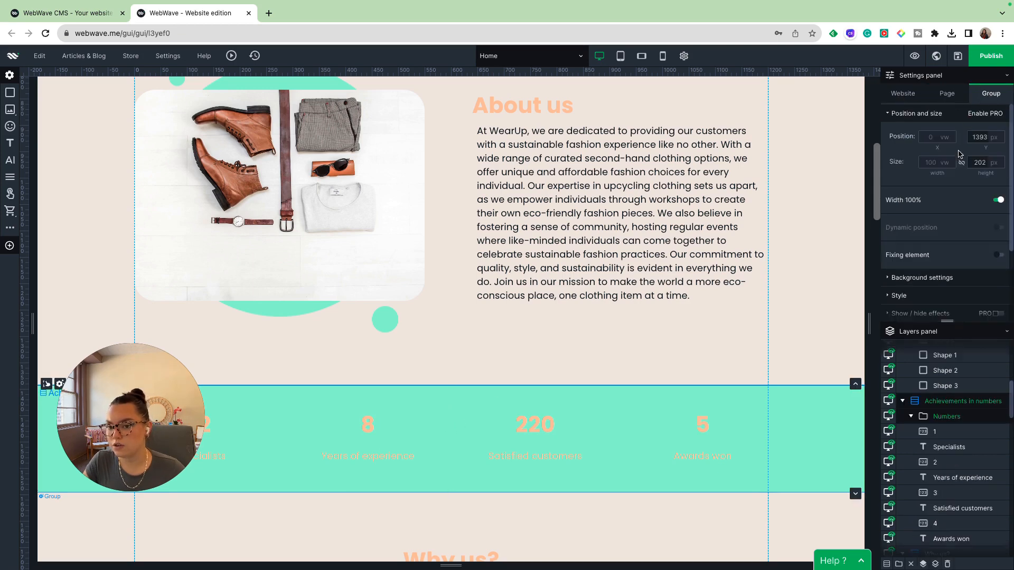
scroll(941, 253, "down", 2)
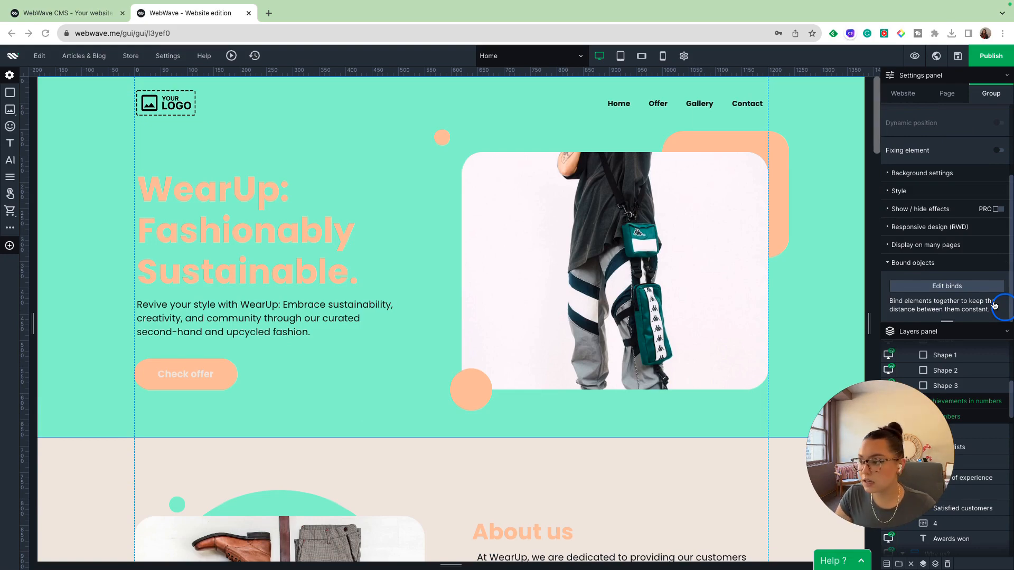
left_click_drag(878, 473, 914, 492)
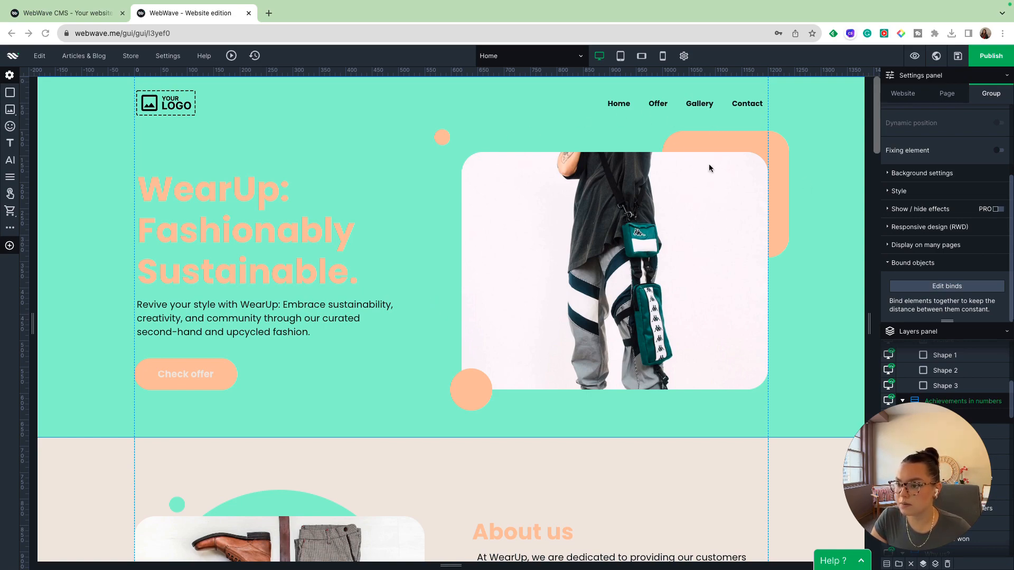
Examine the Home page's About us section and the animated counters in Achievements in numbers.
scroll(717, 294, "down", 7)
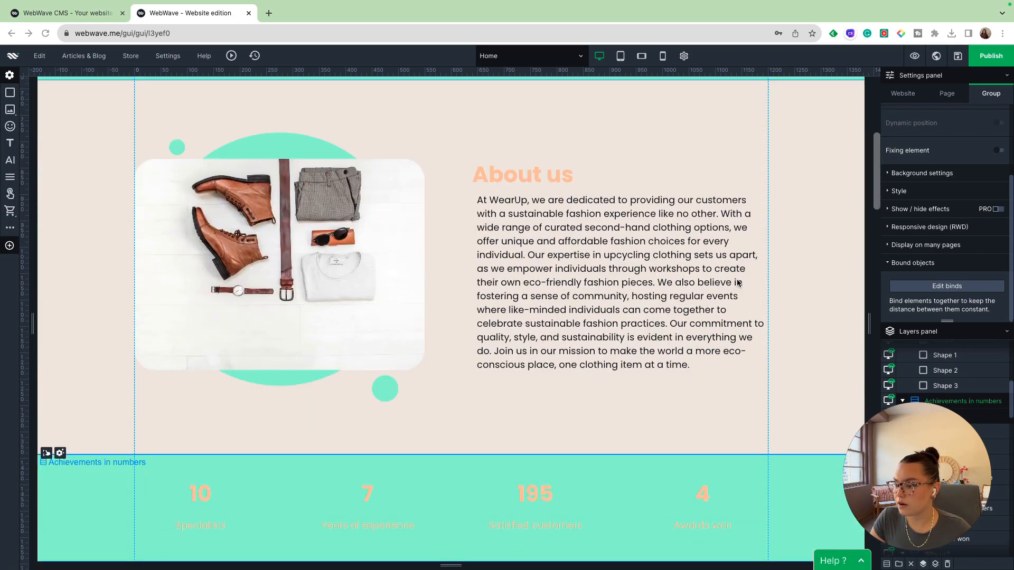
scroll(762, 286, "down", 4)
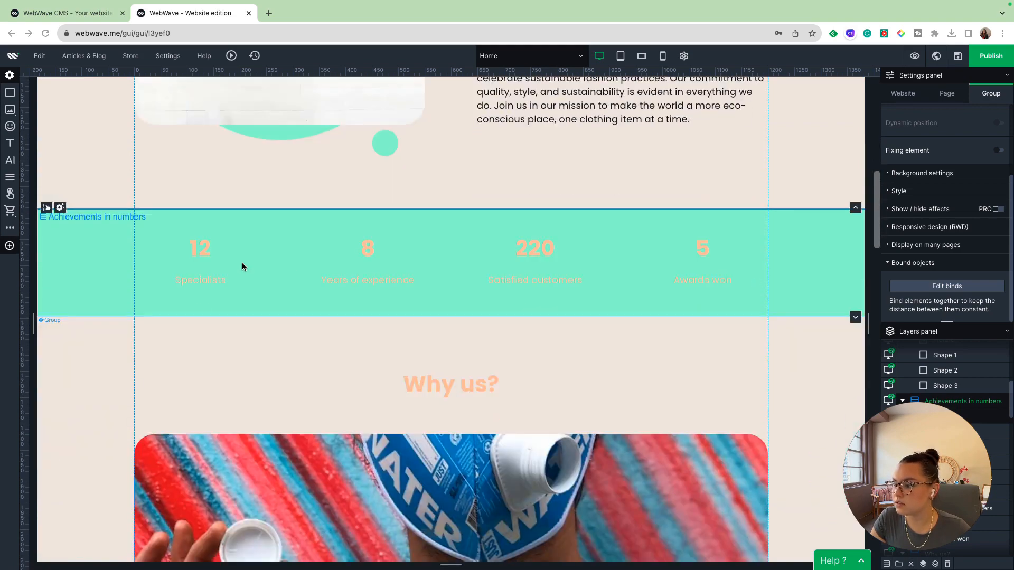
scroll(692, 274, "up", 5)
scroll(689, 274, "down", 6)
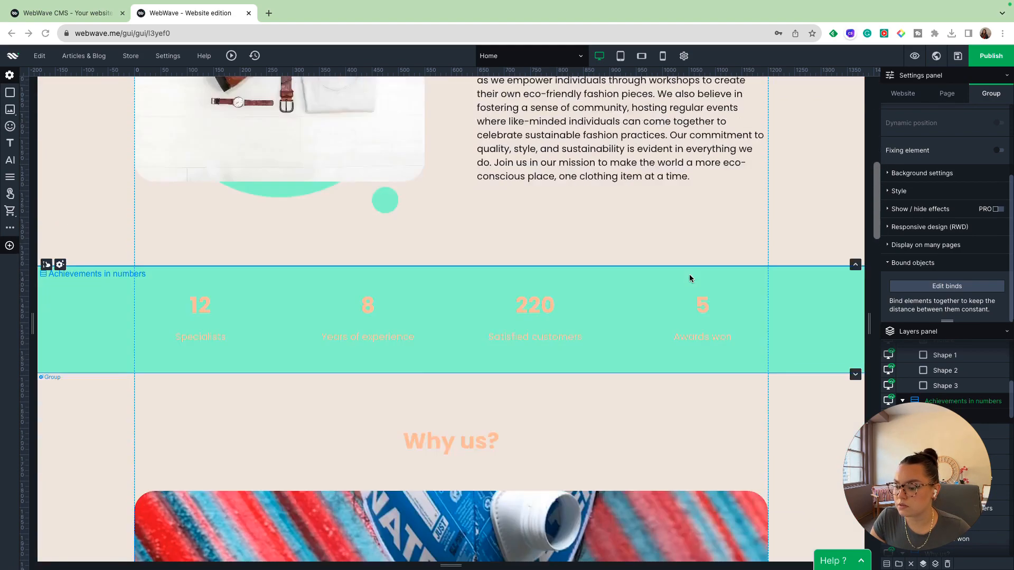
scroll(687, 275, "down", 4)
scroll(687, 275, "up", 2)
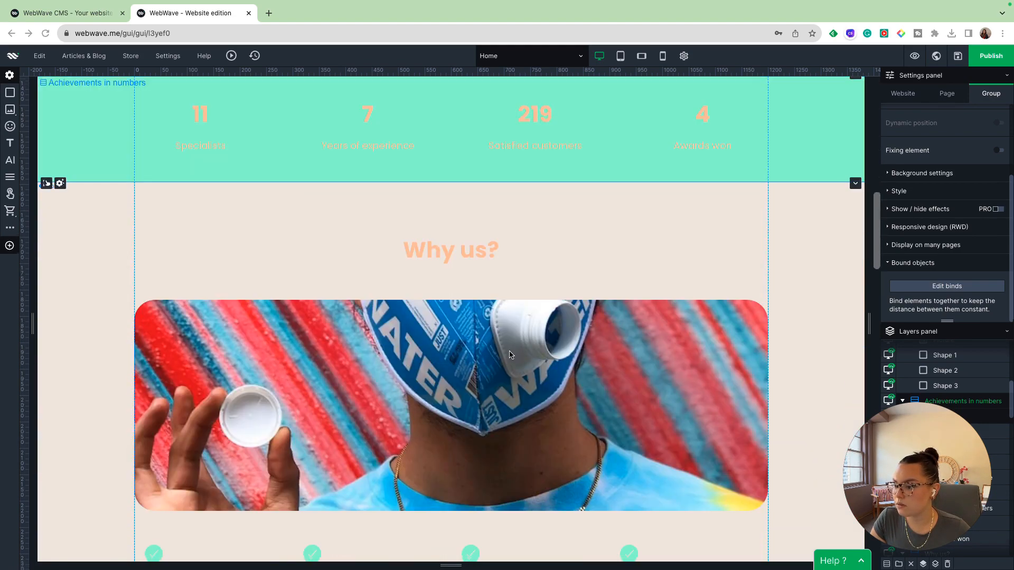
Review the rest of the Home page: Why us, Gallery banner, Reviews and the footer.
scroll(507, 353, "down", 3)
scroll(507, 352, "down", 7)
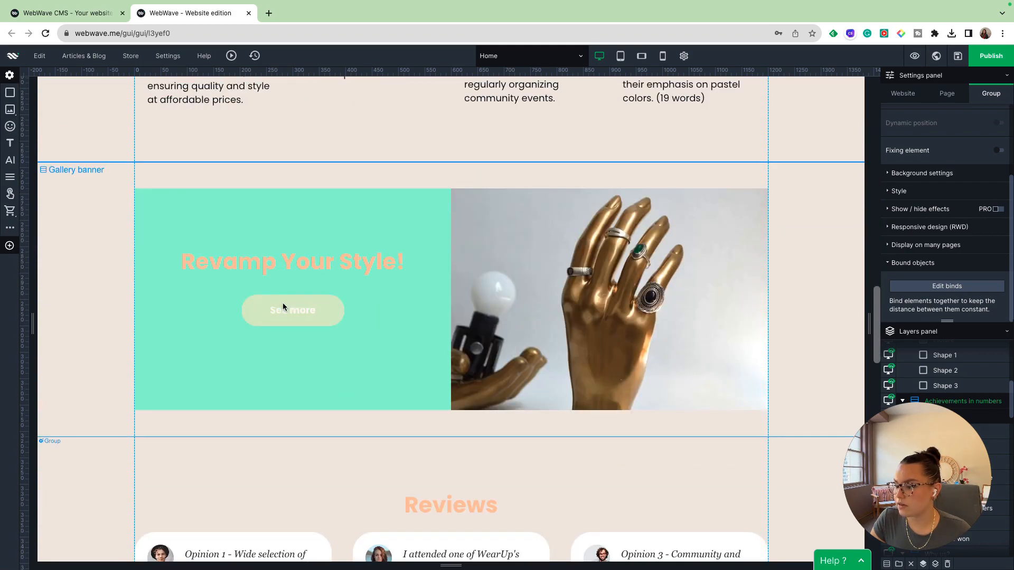
left_click(283, 304)
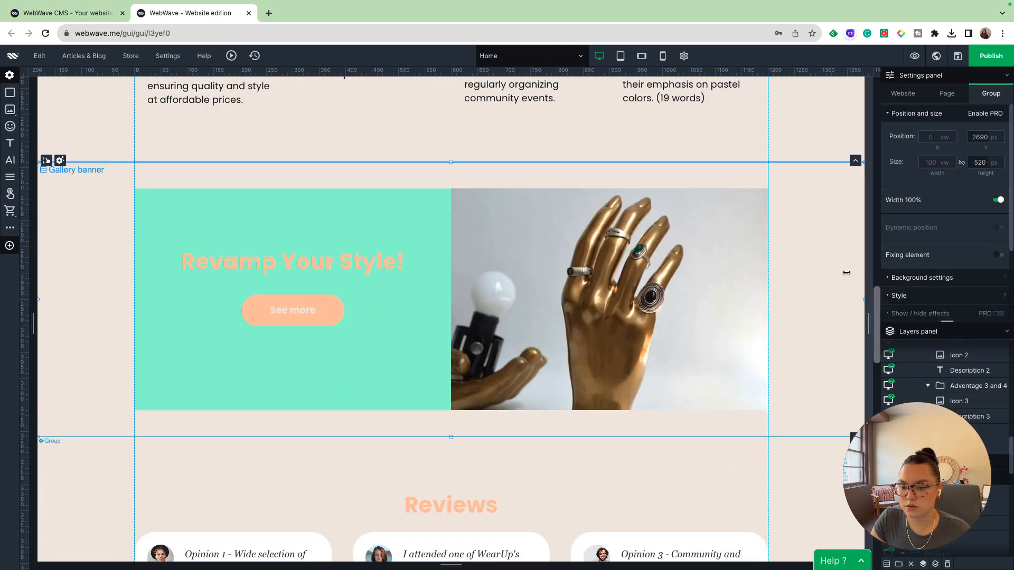
scroll(510, 356, "down", 6)
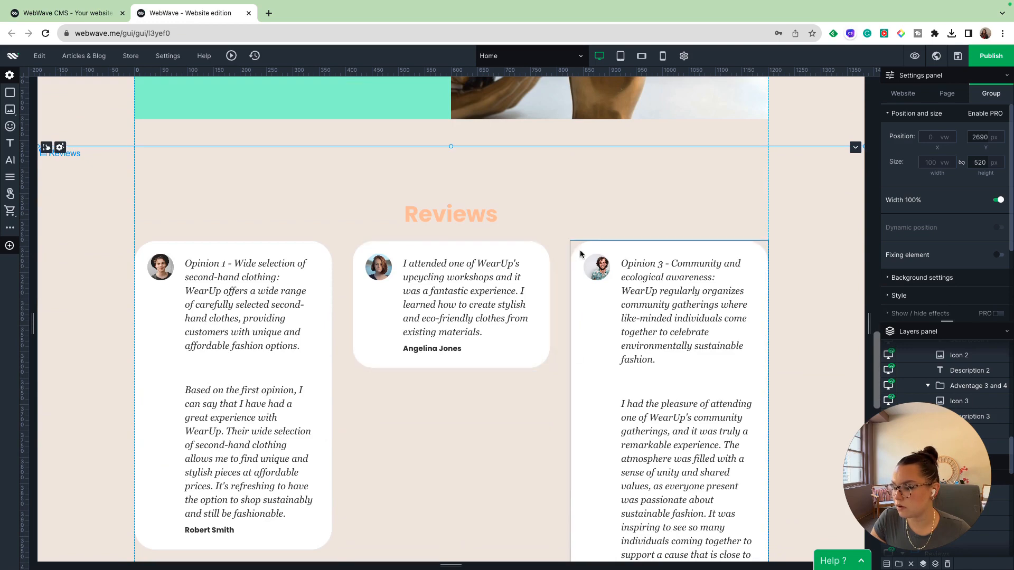
scroll(463, 386, "down", 10)
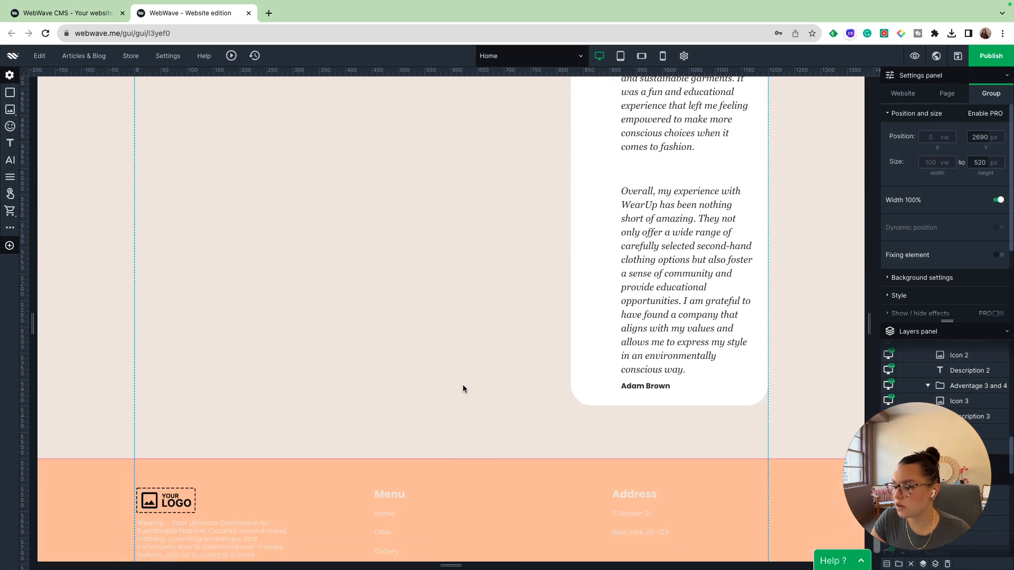
scroll(462, 389, "down", 2)
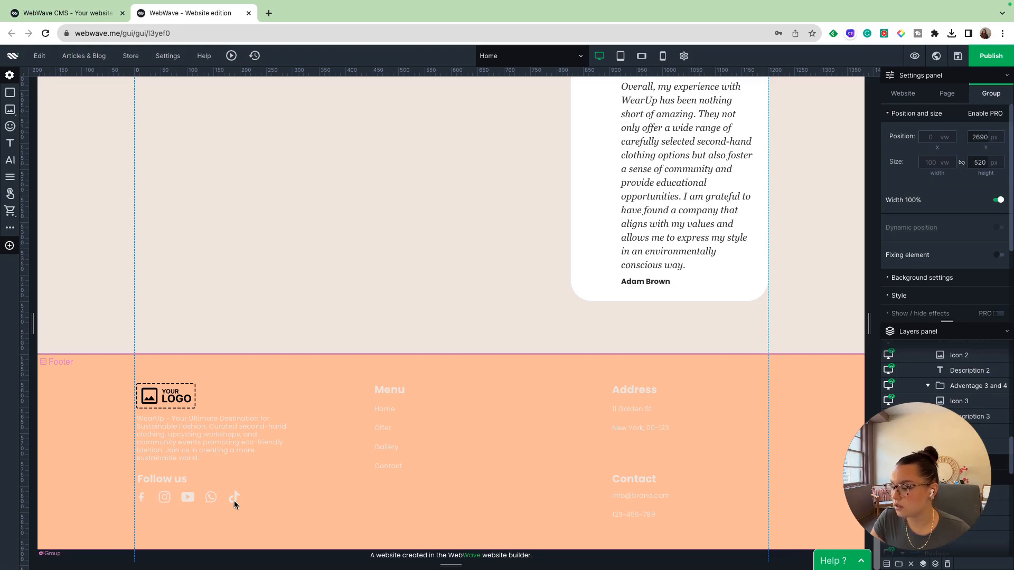
scroll(418, 454, "up", 15)
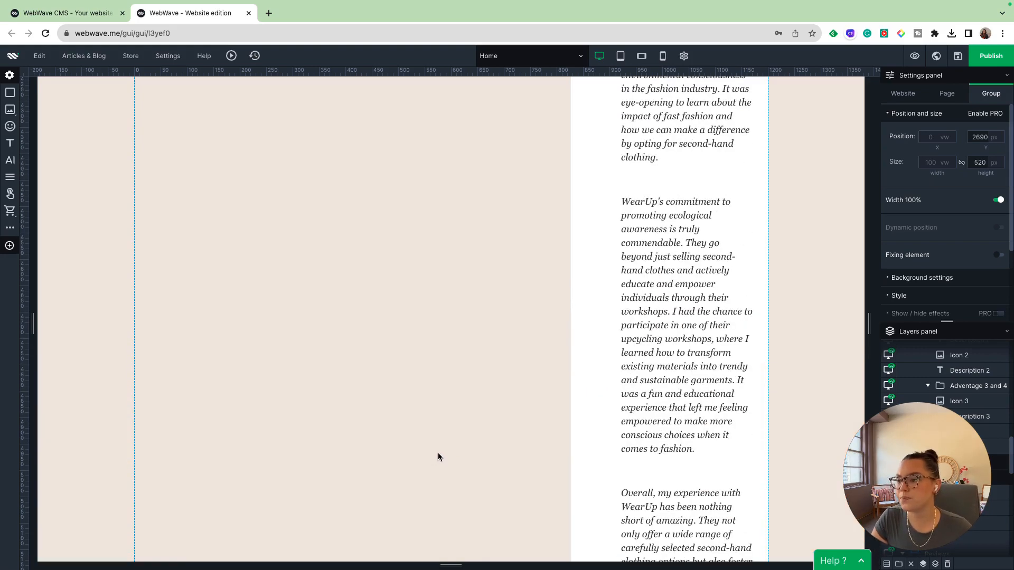
Switch to the Offer page and look through its clothing and workshop offer cards.
left_click(580, 56)
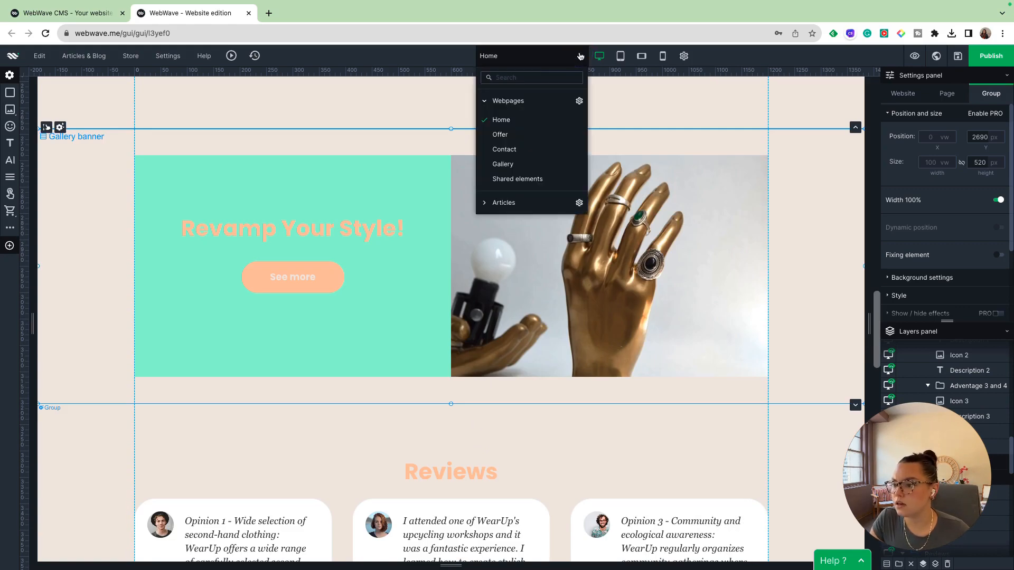
left_click(516, 133)
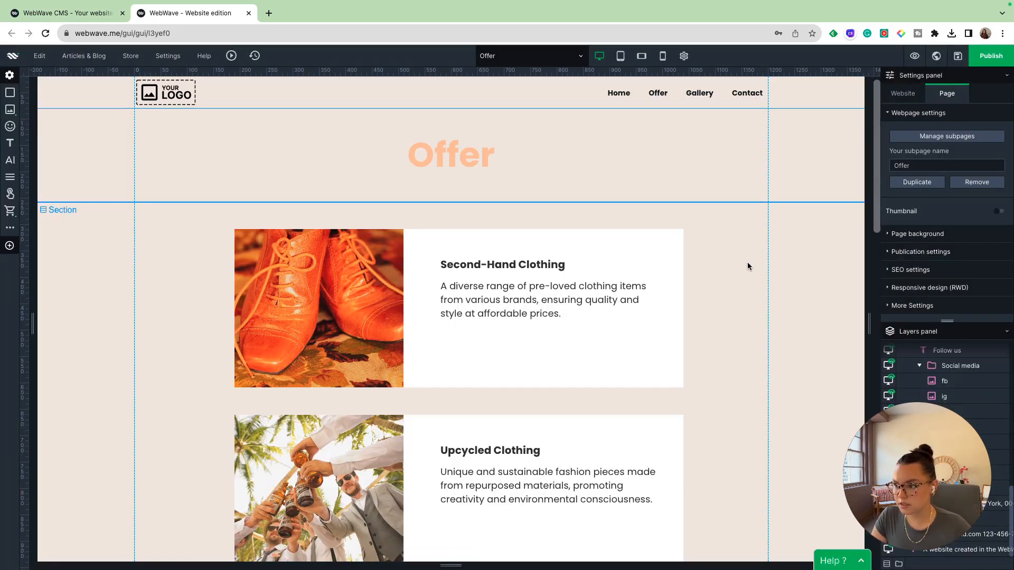
scroll(781, 249, "down", 1)
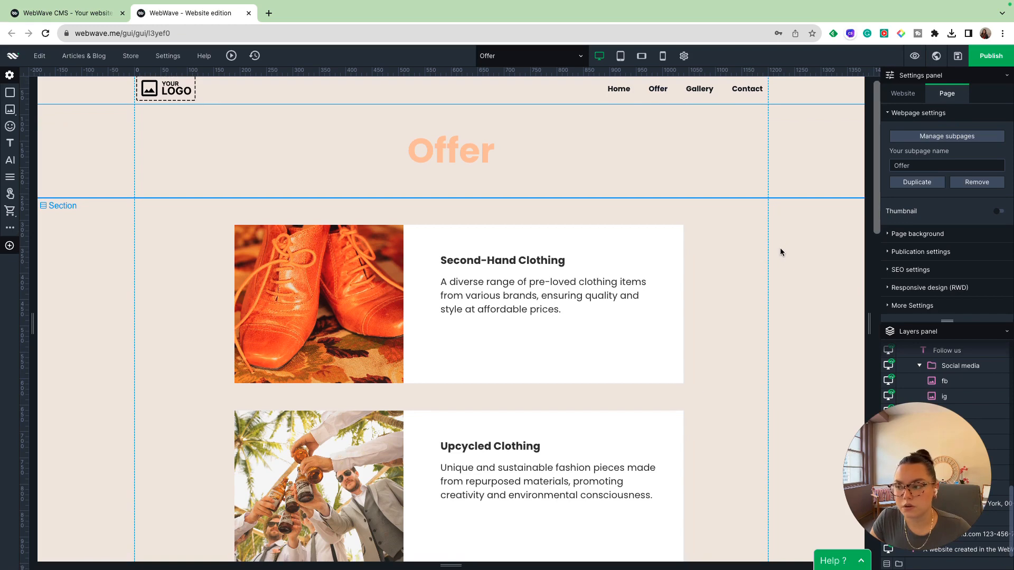
scroll(781, 252, "down", 1)
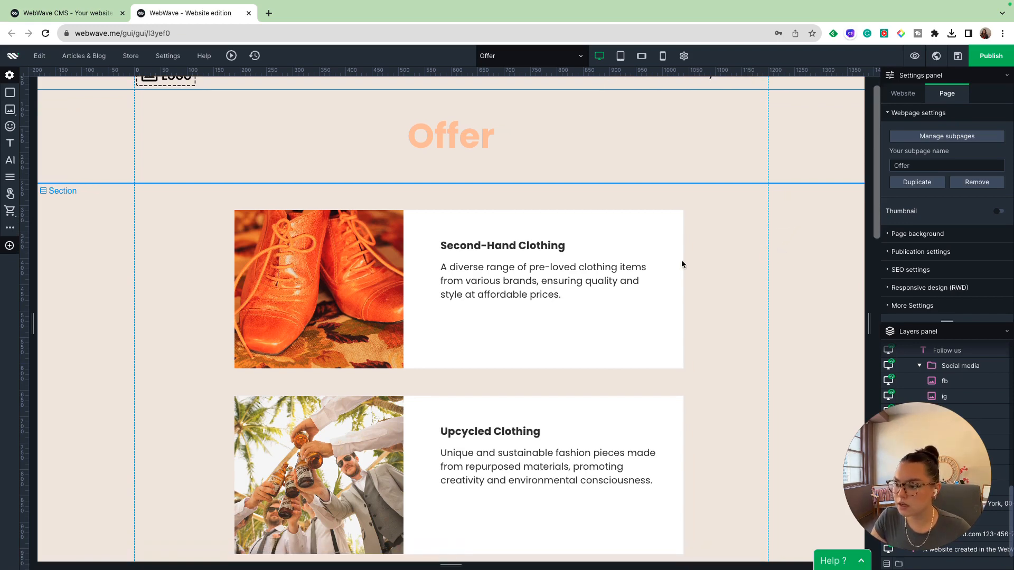
scroll(684, 260, "down", 1)
scroll(692, 268, "down", 3)
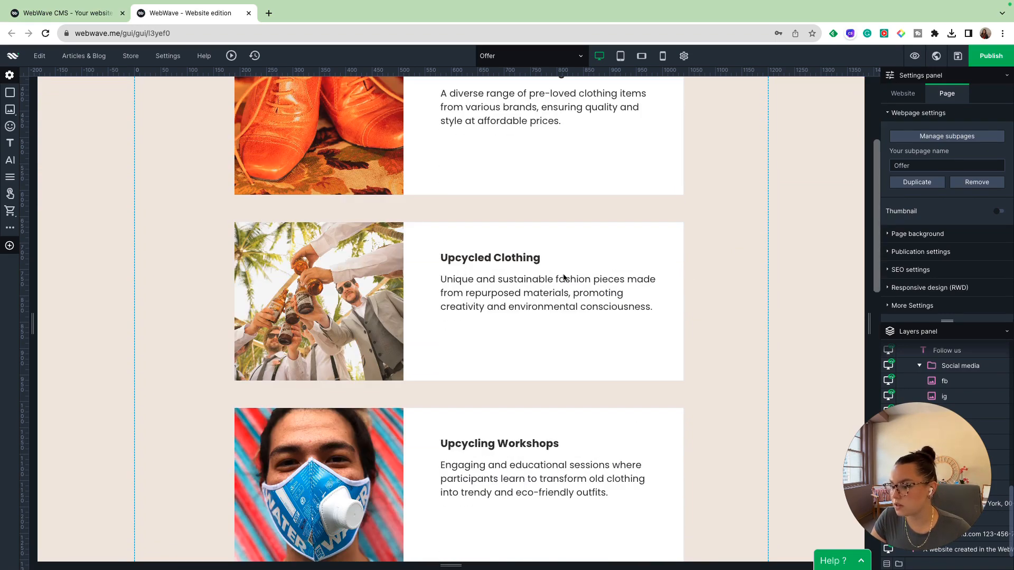
scroll(696, 273, "down", 4)
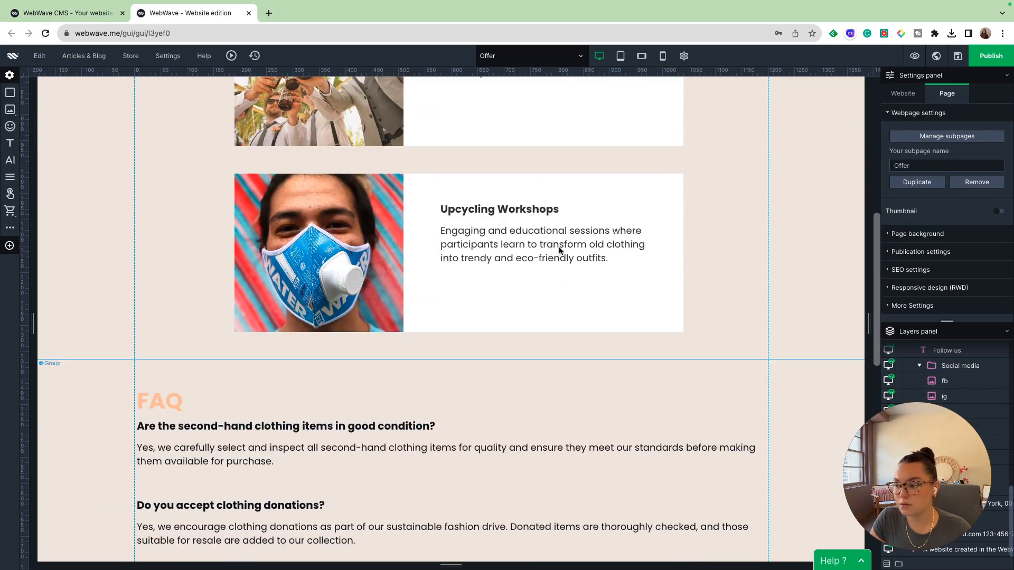
Read the FAQ section on the Offer page and check the contact banner below it.
scroll(559, 248, "down", 4)
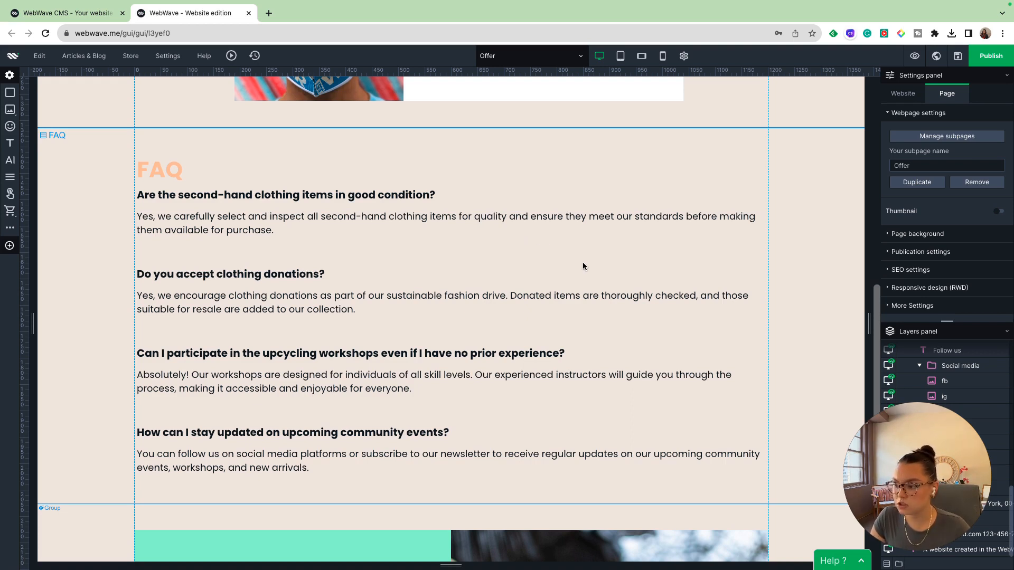
scroll(590, 270, "down", 2)
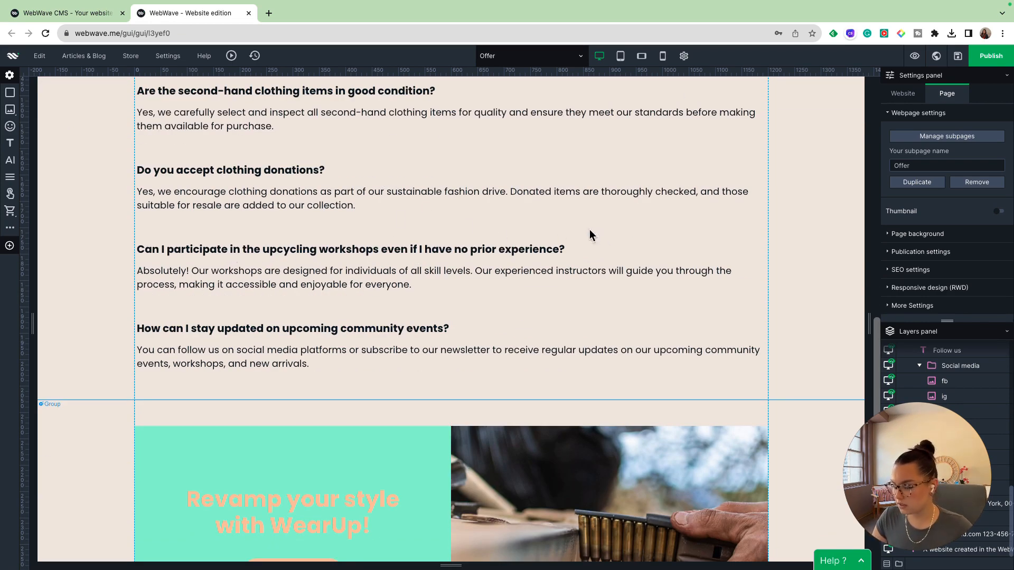
scroll(612, 240, "up", 3)
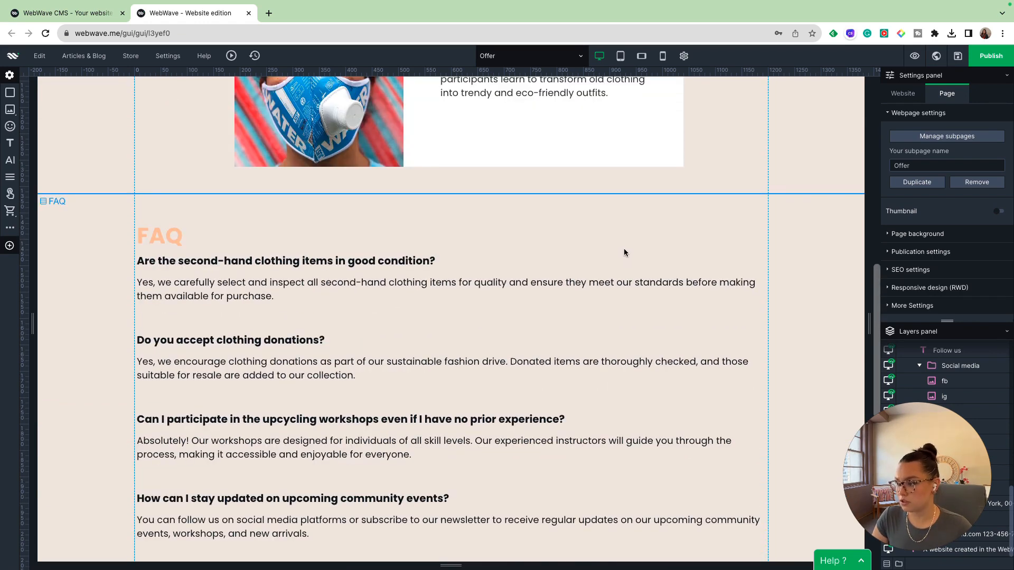
scroll(624, 252, "down", 1)
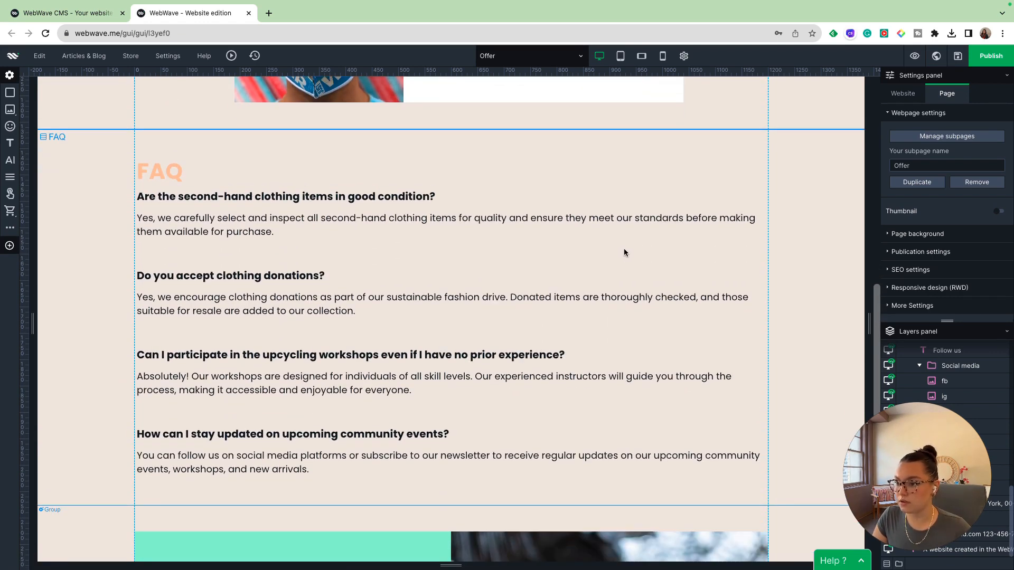
scroll(623, 248, "down", 6)
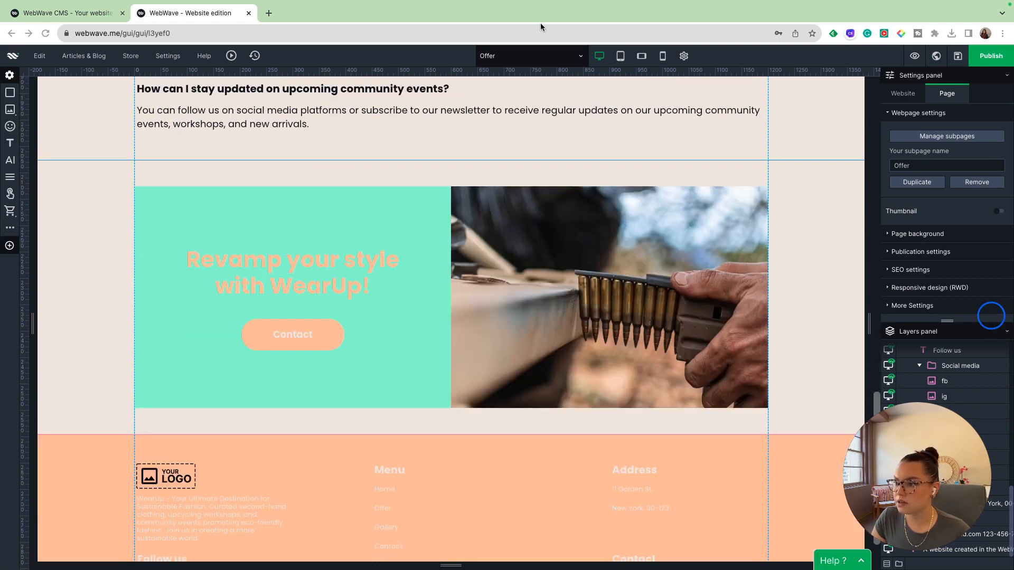
Switch to the Contact page and review its introduction, contact form and map.
left_click(565, 58)
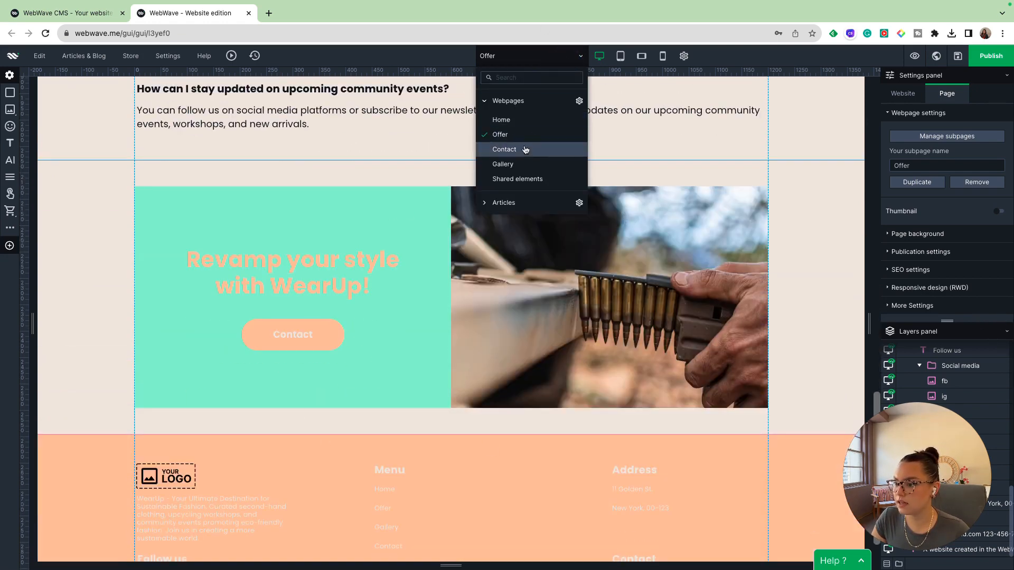
left_click(525, 150)
scroll(694, 240, "down", 2)
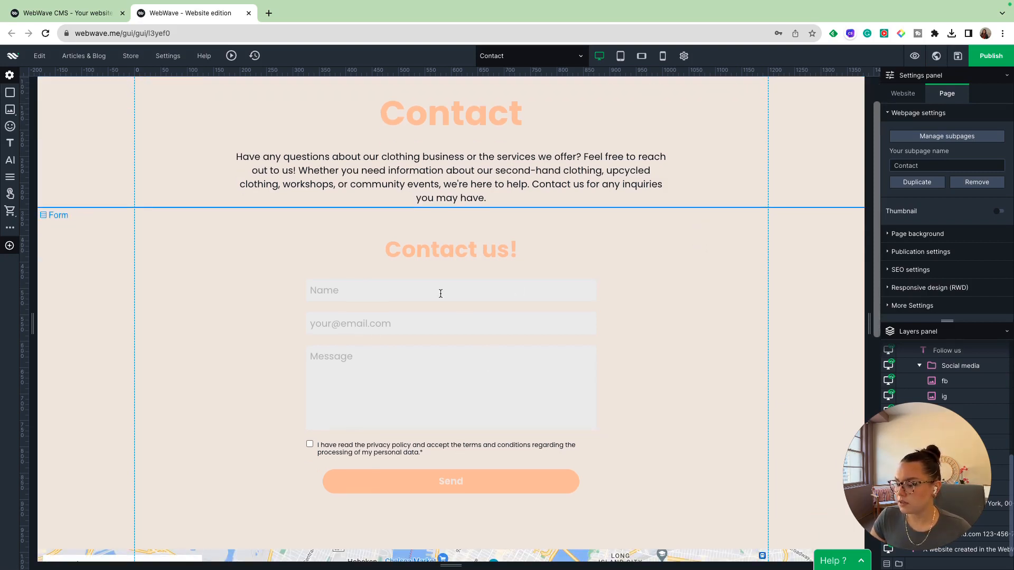
scroll(350, 414, "down", 2)
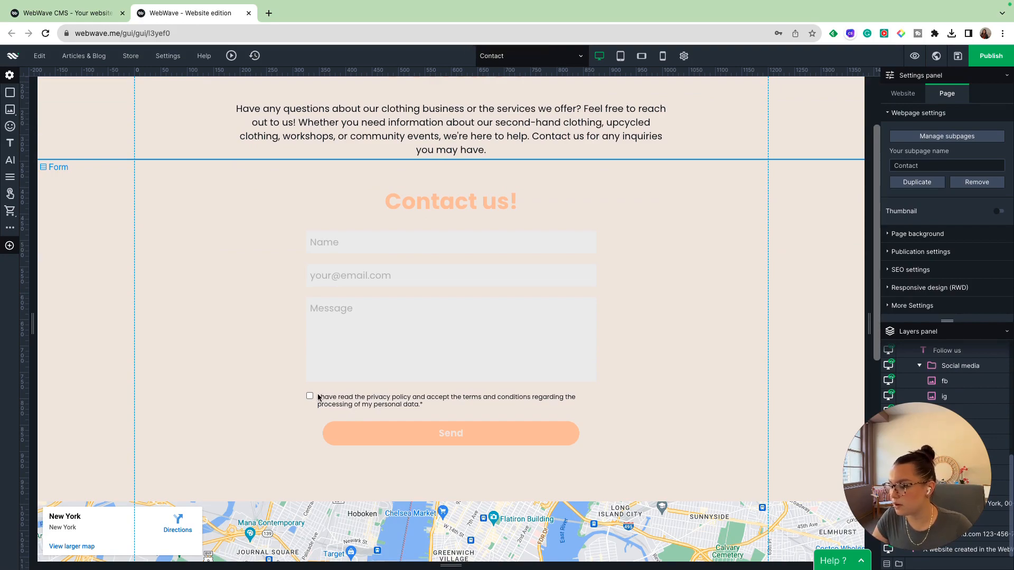
scroll(366, 396, "down", 4)
scroll(366, 396, "down", 8)
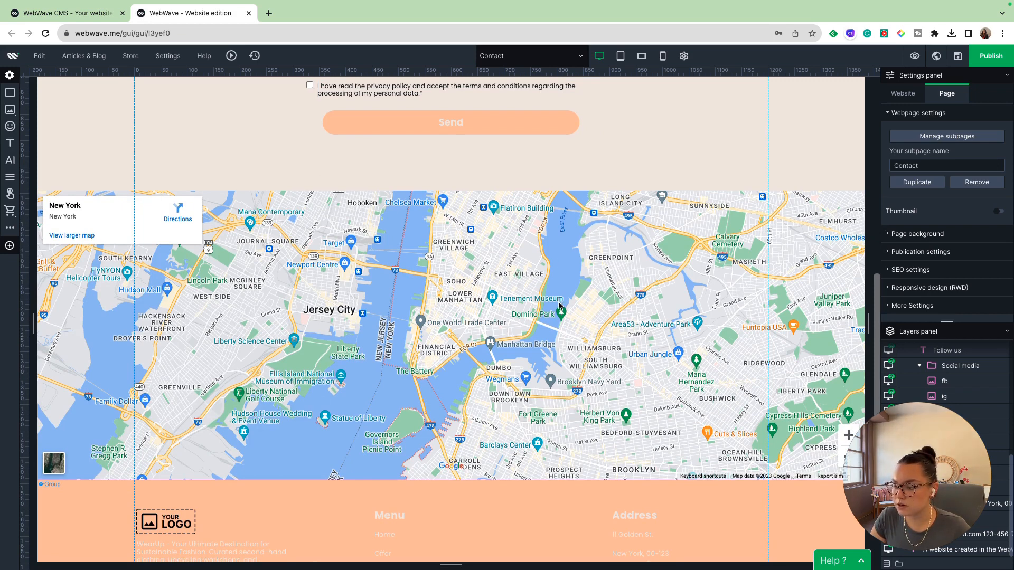
Open the Gallery page again and look over its image grid down to the footer.
left_click(576, 58)
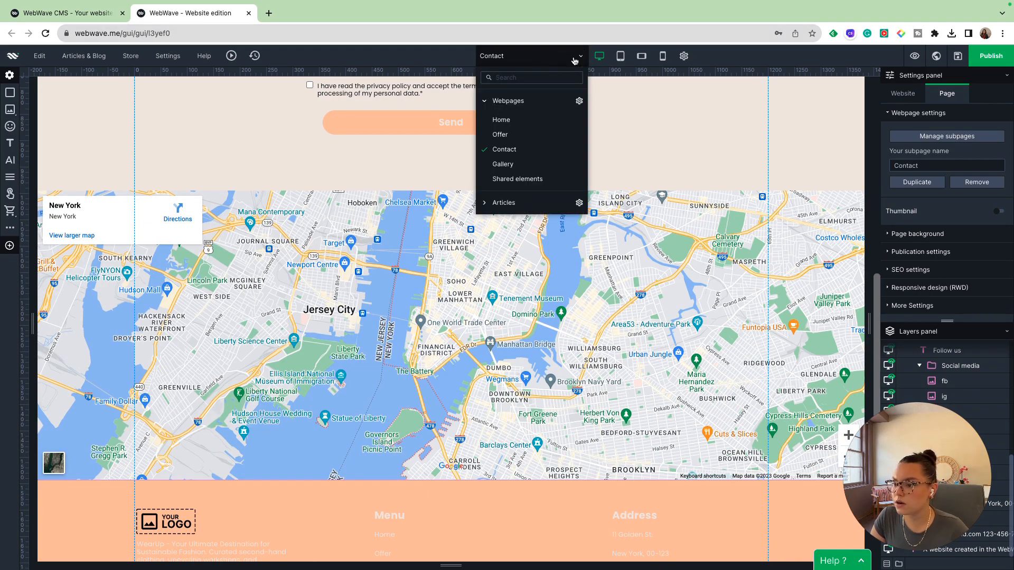
left_click(543, 164)
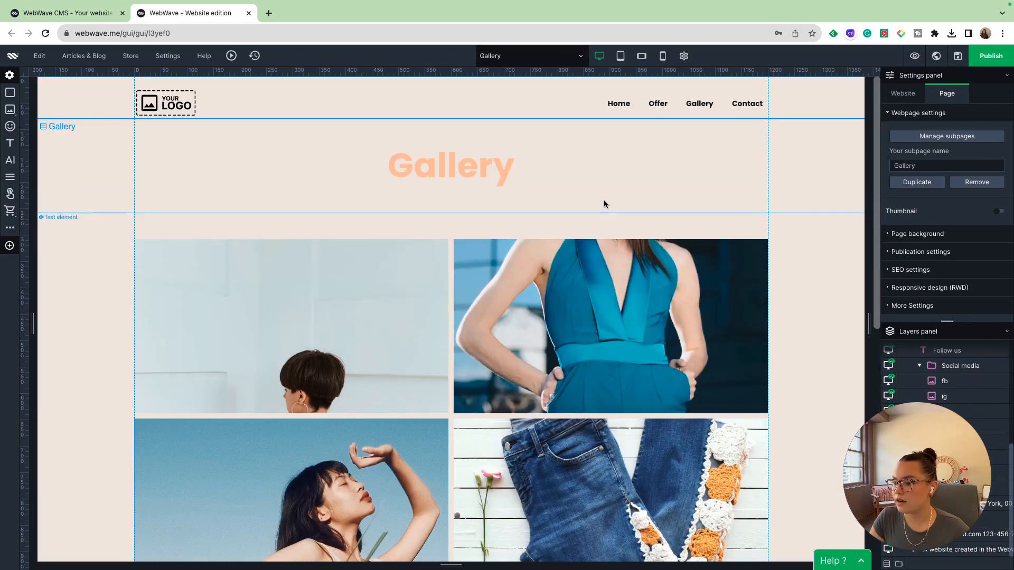
scroll(676, 338, "down", 6)
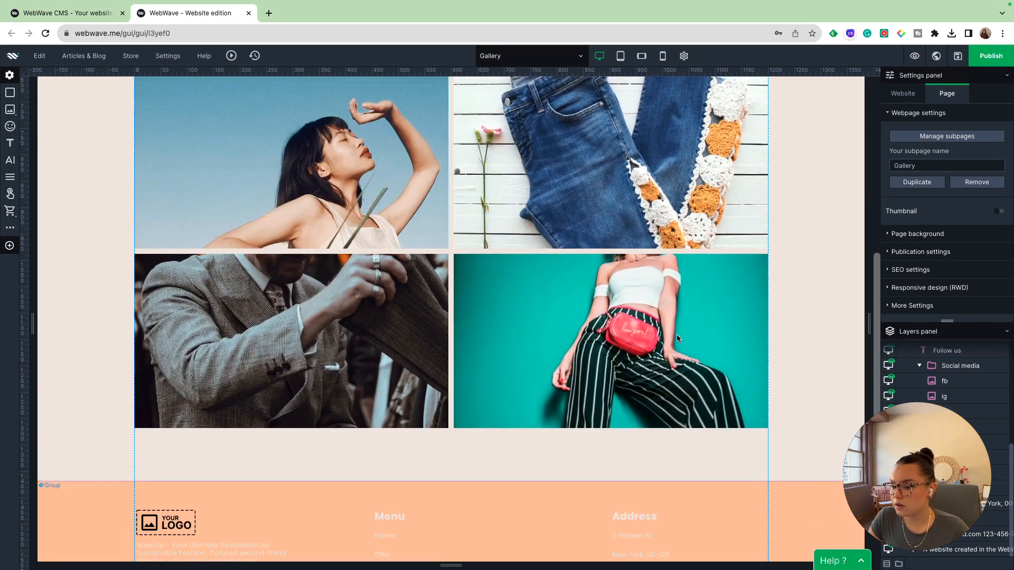
Finish looking over the Gallery page, return to the Home page and review its hero section.
scroll(677, 338, "down", 3)
left_click(499, 60)
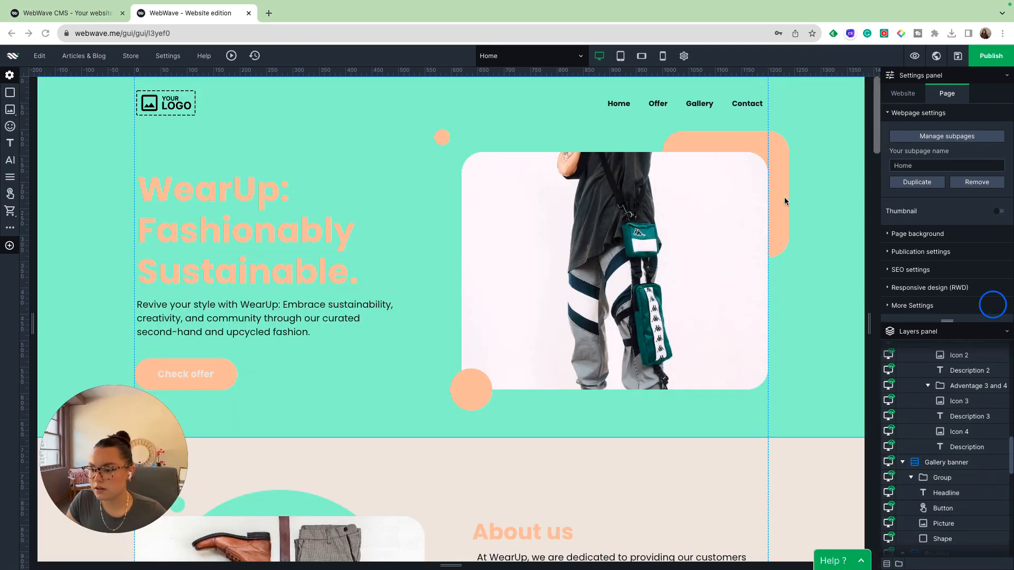
scroll(792, 211, "down", 1)
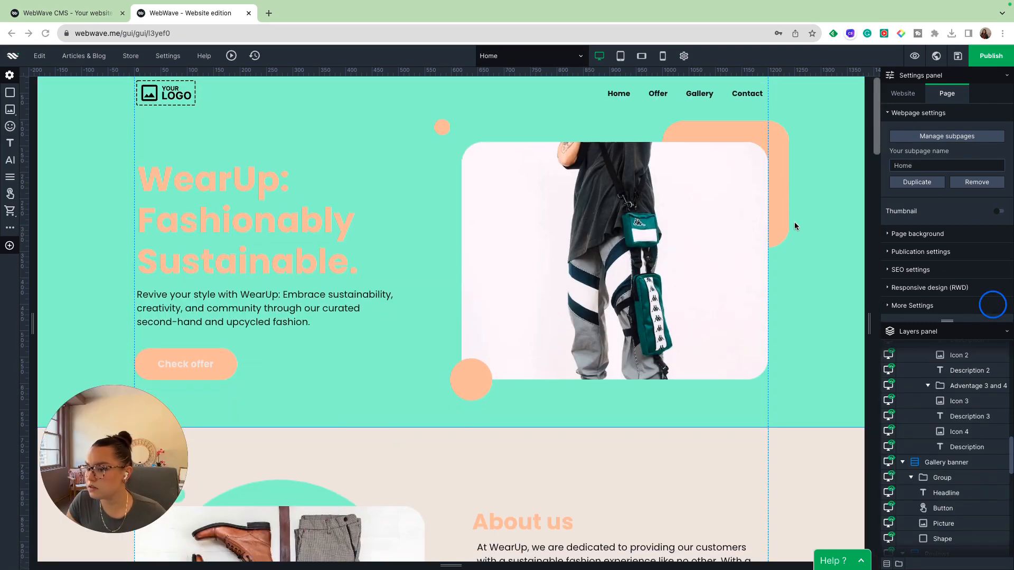
scroll(793, 208, "down", 1)
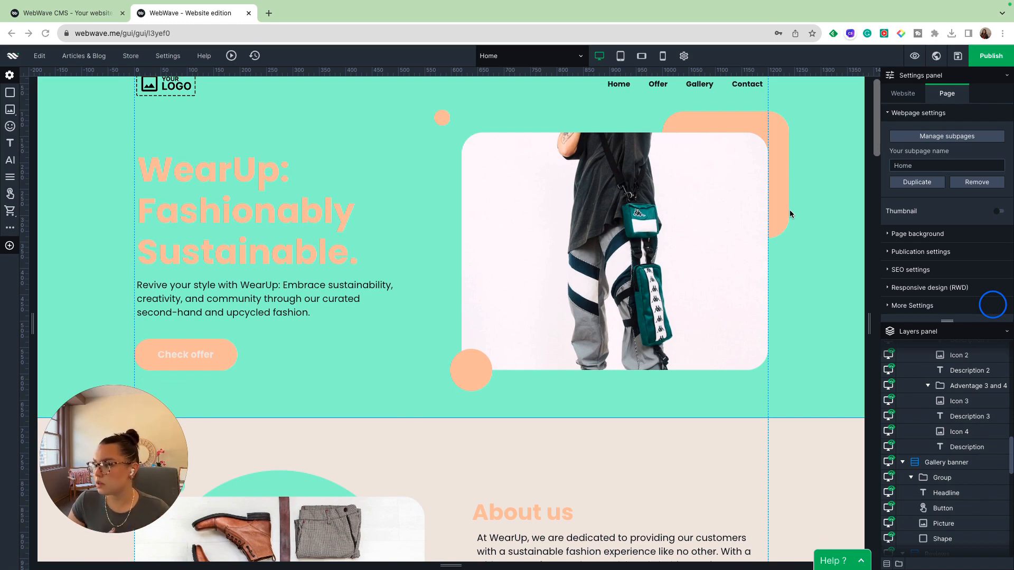
Start replacing the Home page's hero picture and browse the Image Bank's upcycled fashion photos for a replacement.
left_click(616, 237)
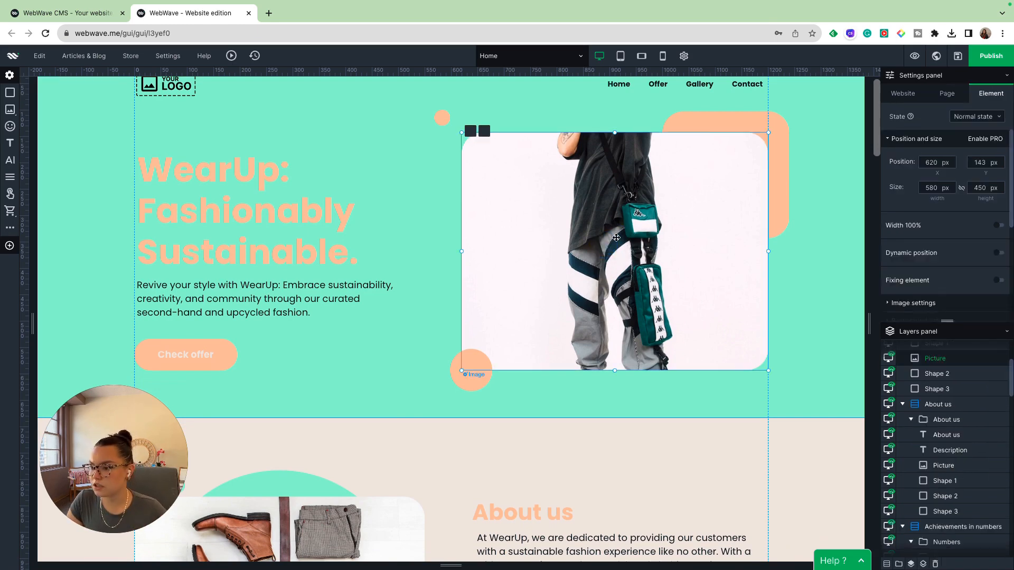
left_click(485, 132)
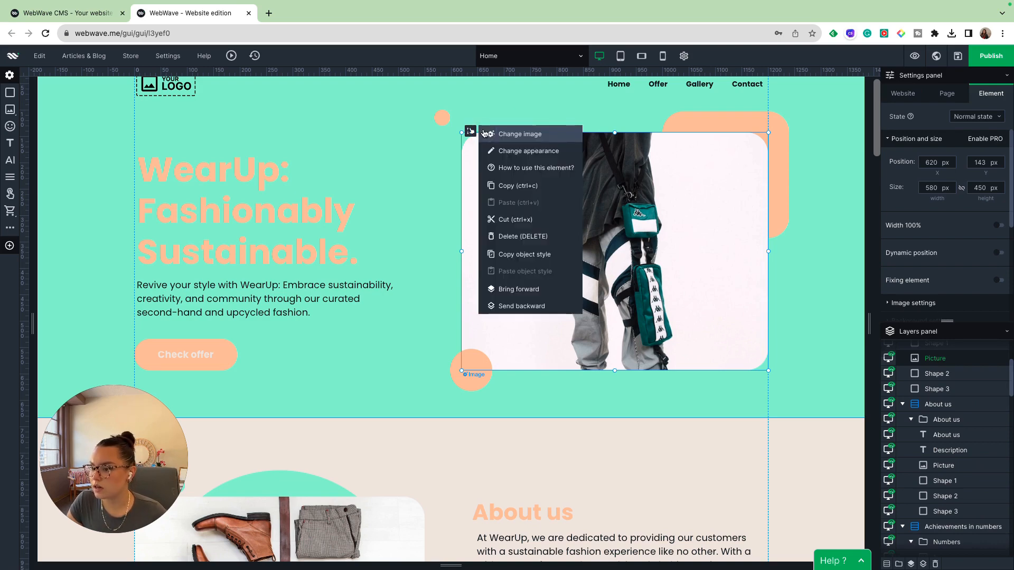
left_click(506, 133)
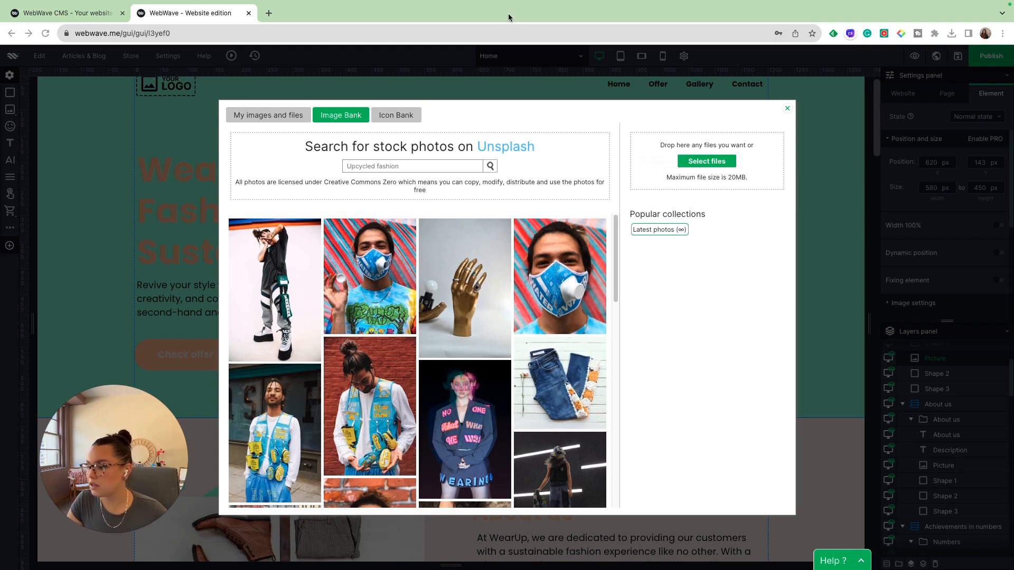
scroll(402, 337, "down", 10)
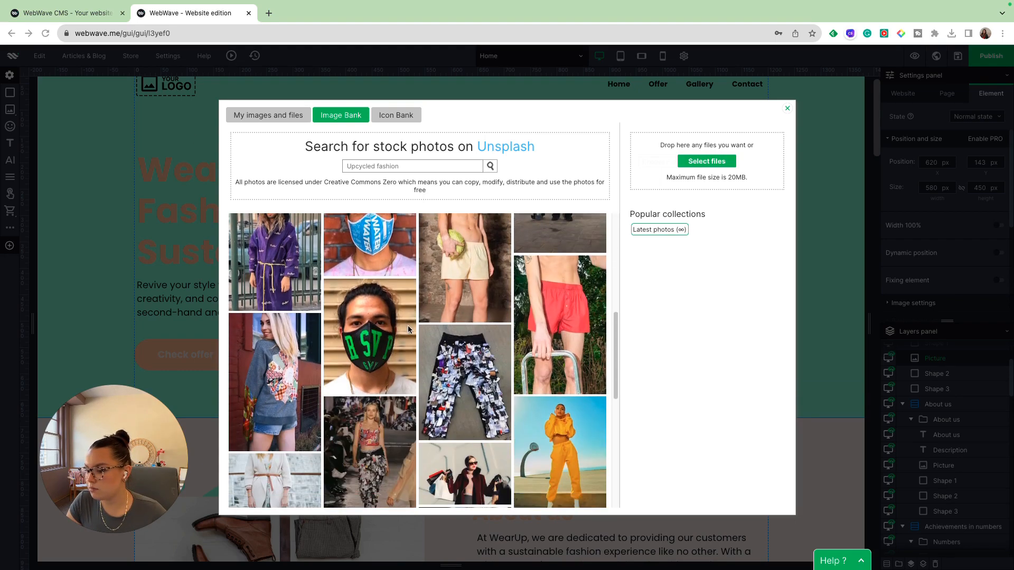
scroll(405, 329, "down", 10)
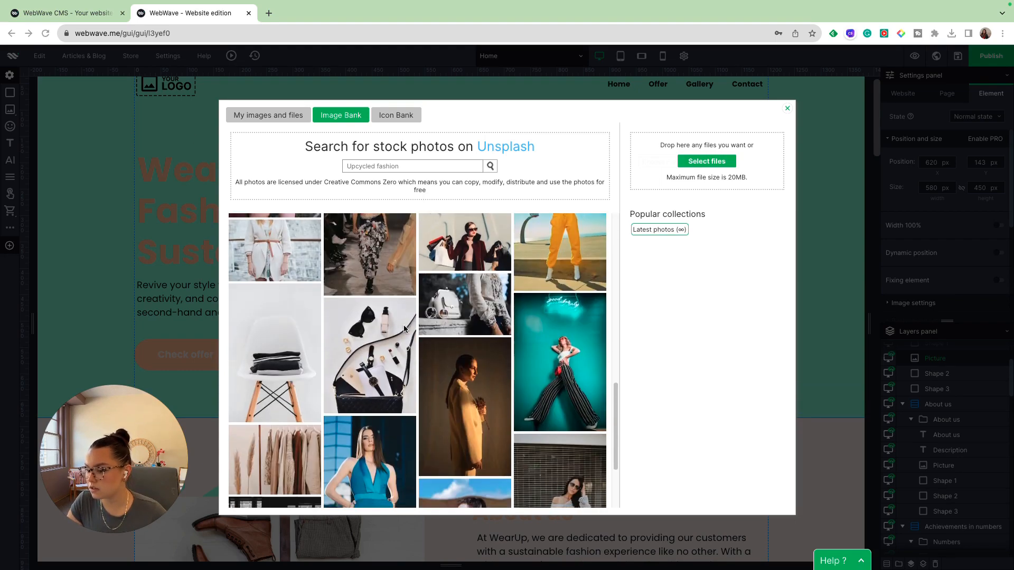
scroll(406, 348, "down", 10)
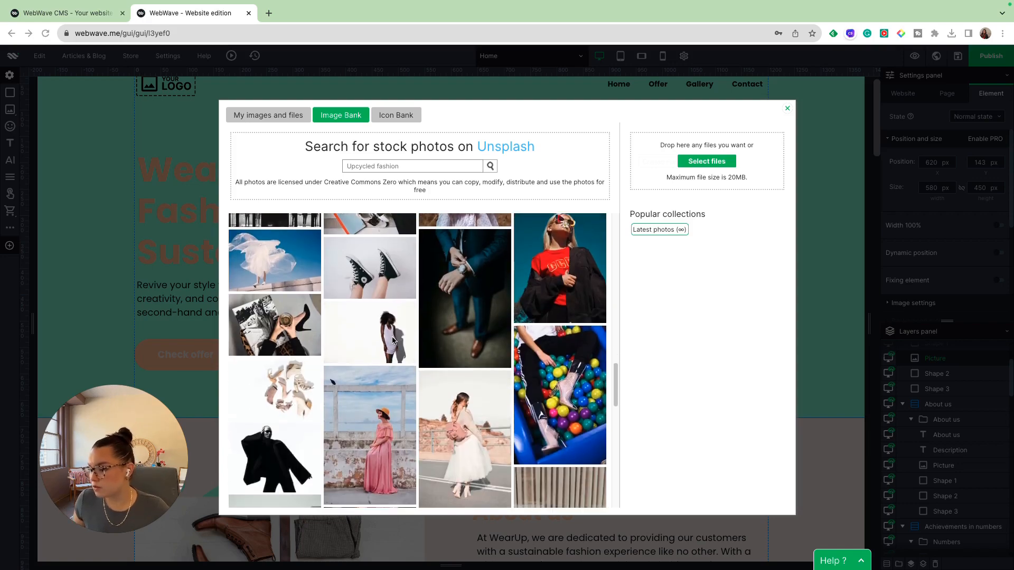
scroll(410, 365, "down", 10)
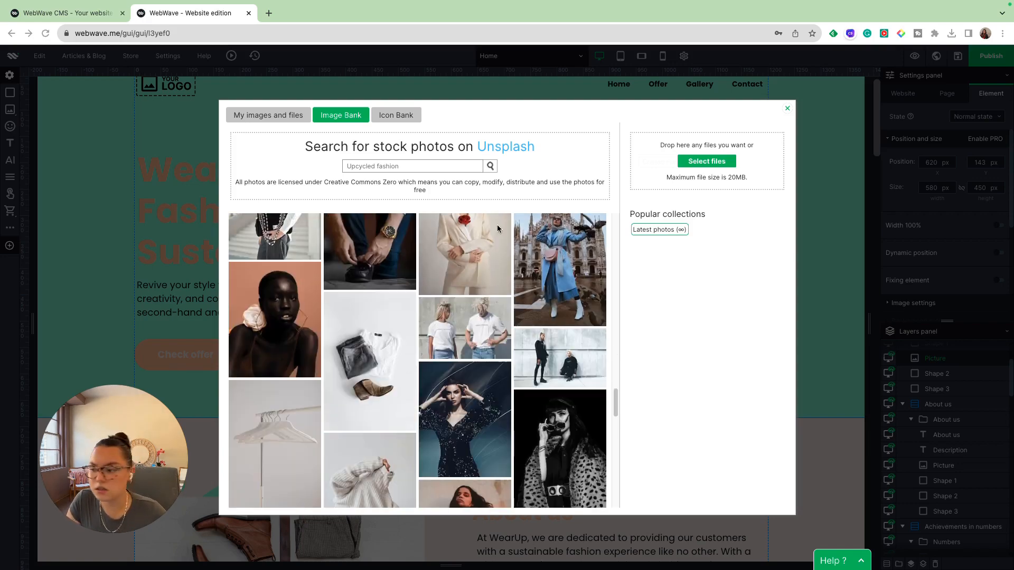
scroll(498, 228, "up", 20)
Replace the hero picture with the uploaded file stock clothing.jpeg and deselect it.
left_click_drag(222, 295, 409, 255)
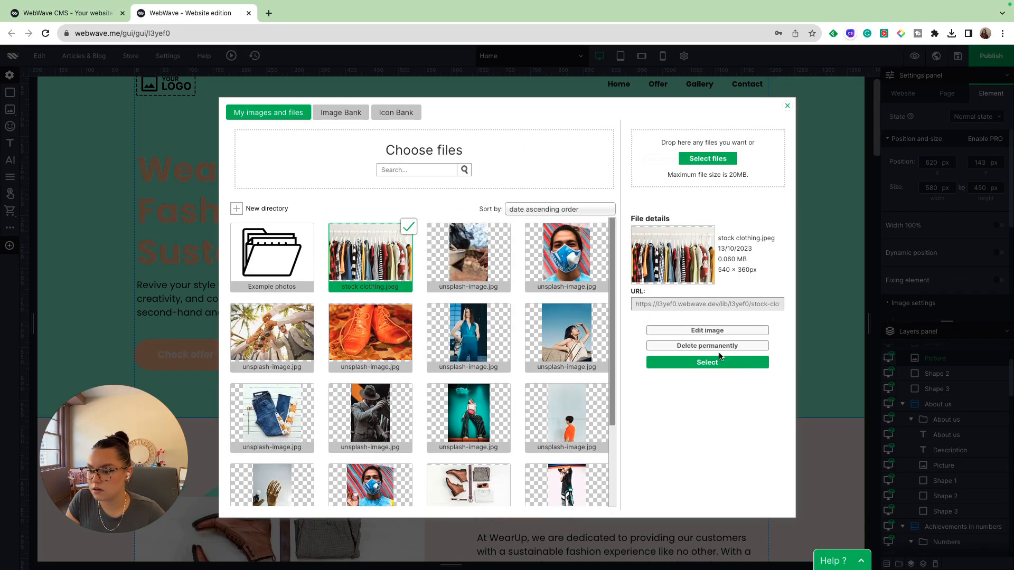
left_click(714, 361)
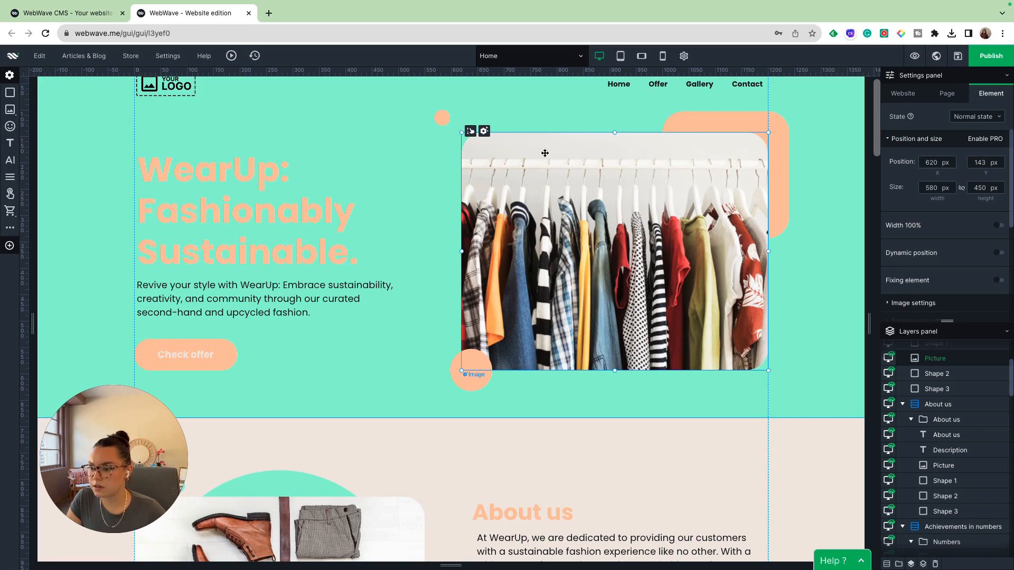
left_click(422, 315)
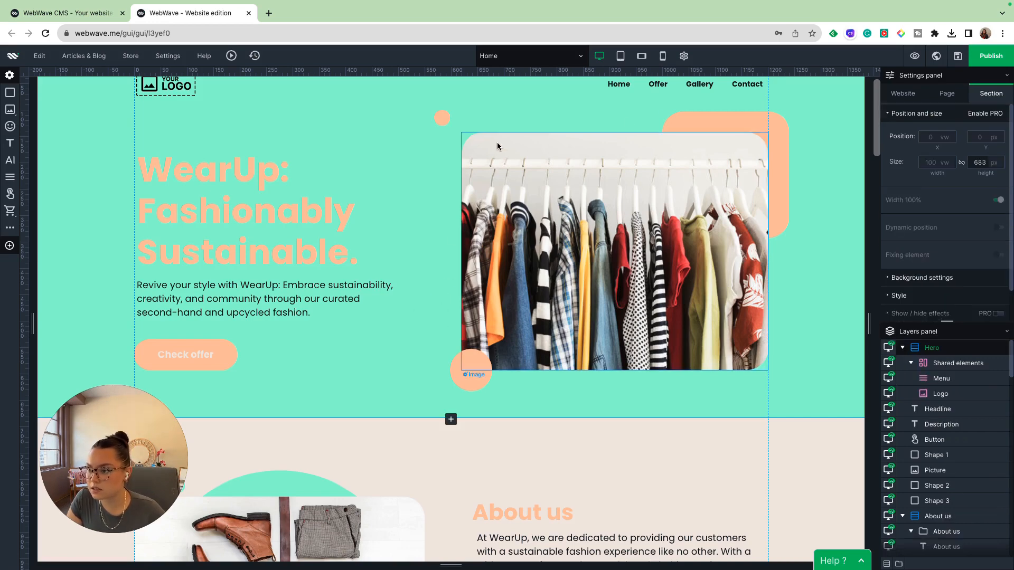
left_click(525, 161)
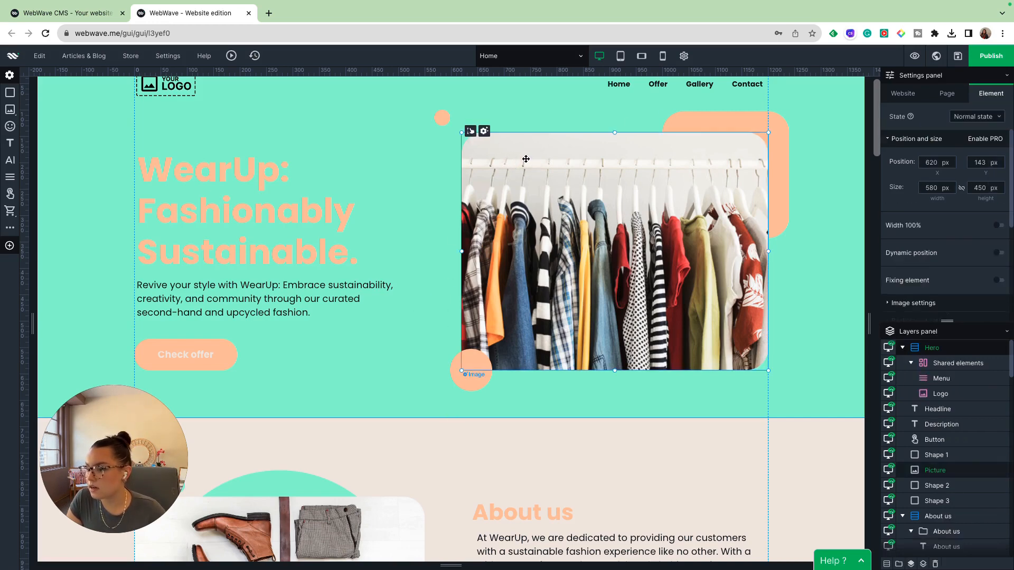
left_click(420, 260)
Hide and restore the side panels, and dock the Layers panel in the element toolbar on the opposite side.
left_click(948, 322)
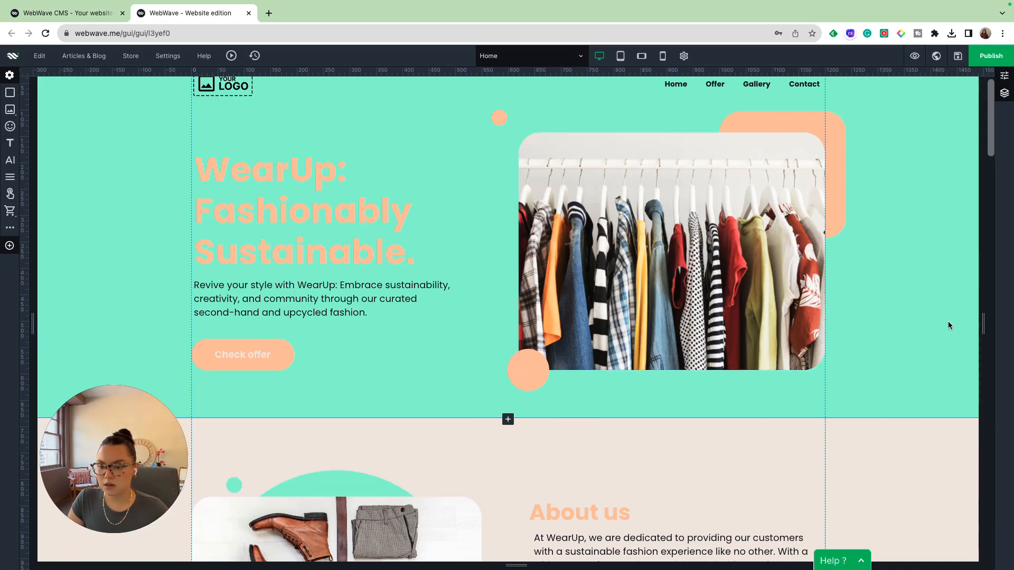
left_click(982, 323)
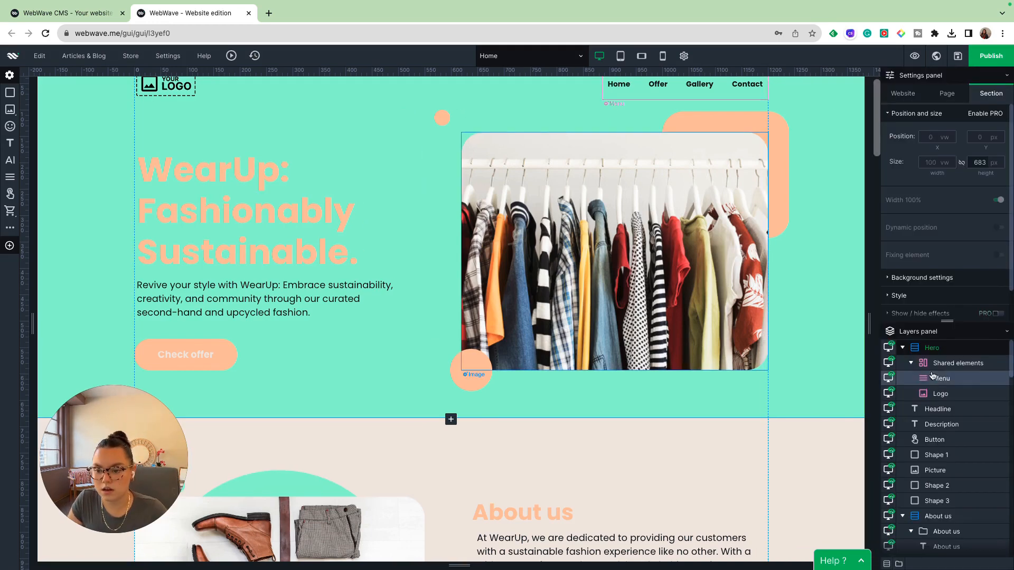
left_click_drag(932, 331, 7, 327)
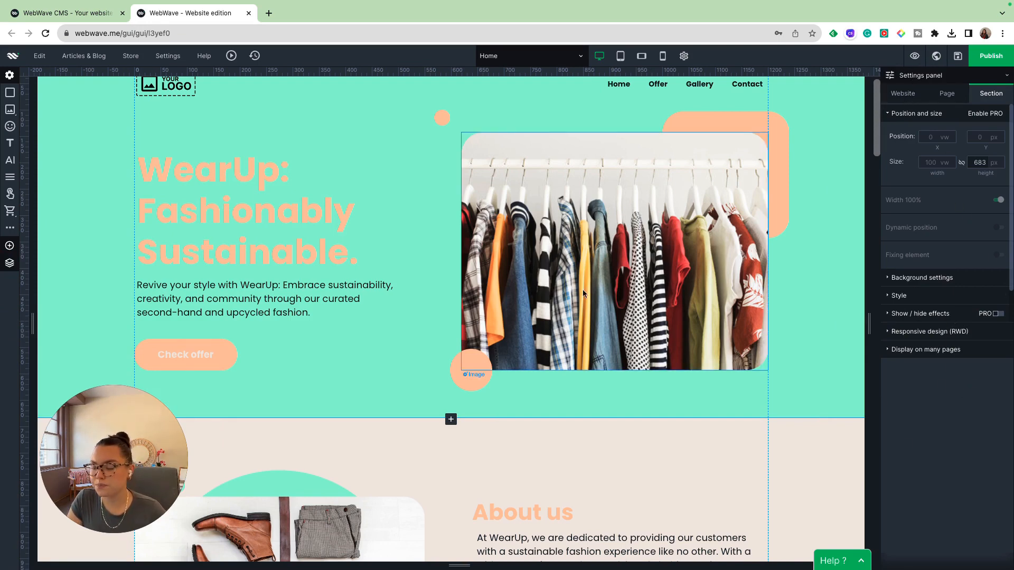
scroll(570, 301, "up", 1)
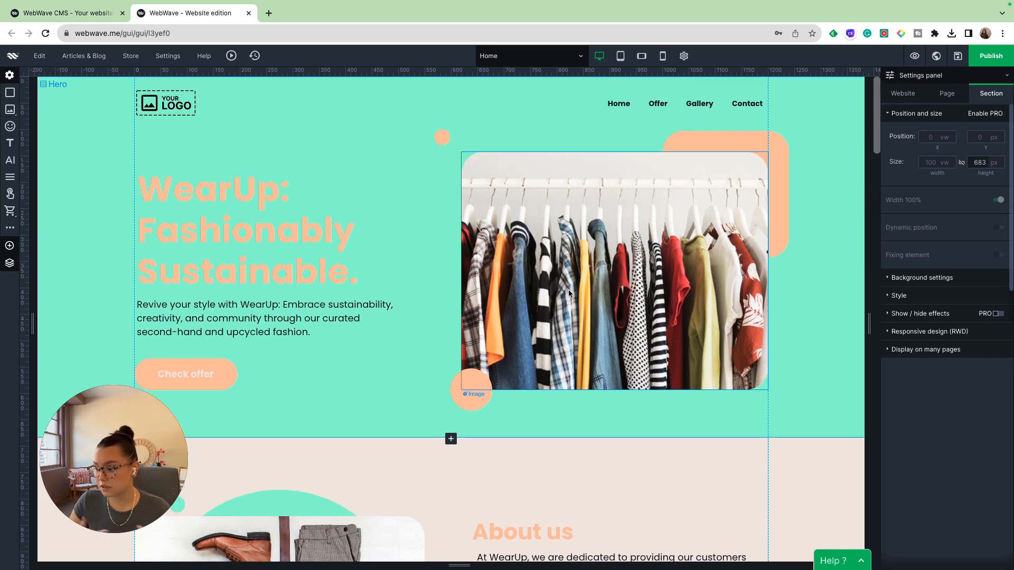
Set the website's global Brand color to a dark green.
left_click(902, 94)
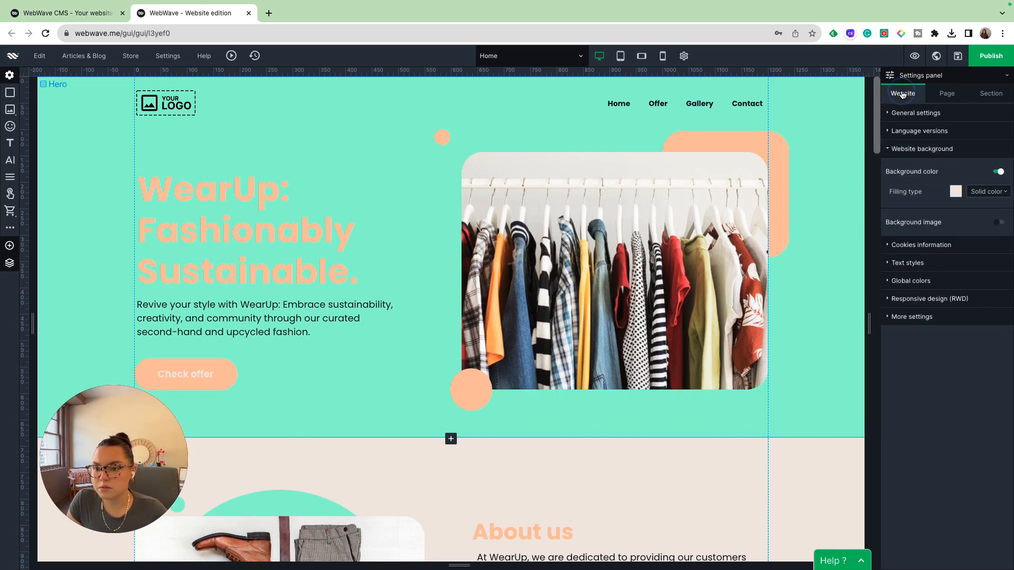
left_click(906, 283)
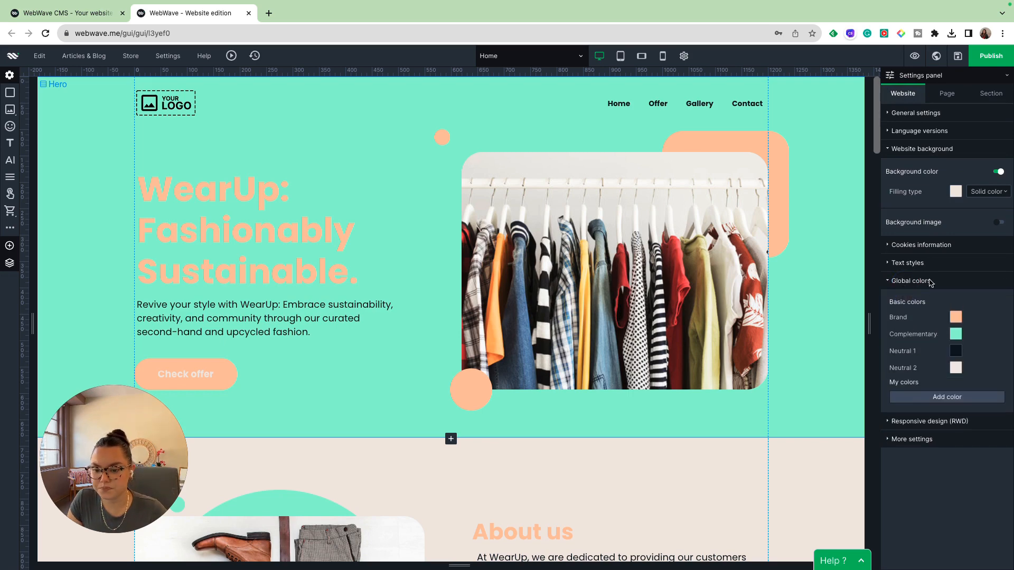
left_click(955, 317)
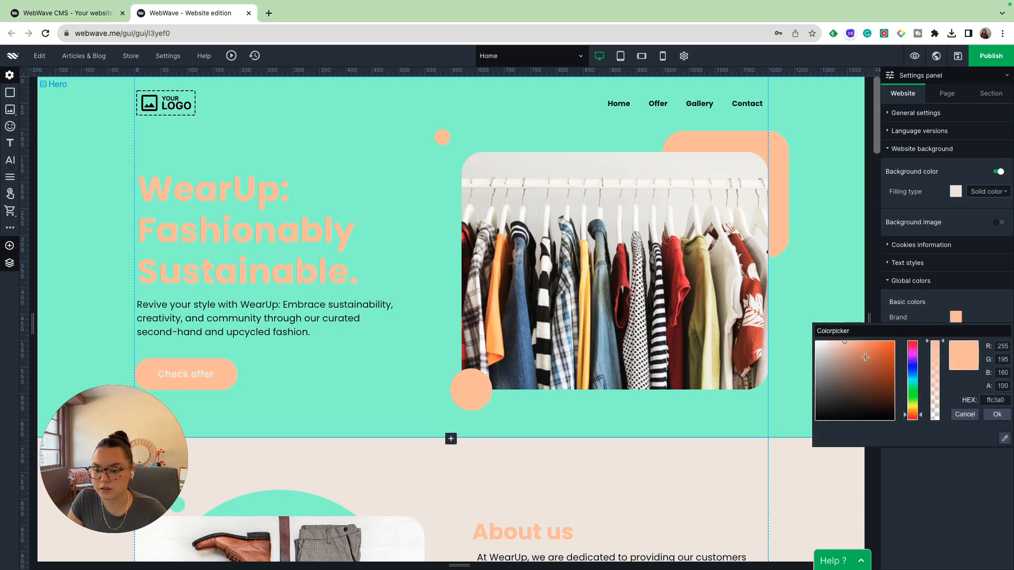
left_click(912, 391)
left_click(866, 394)
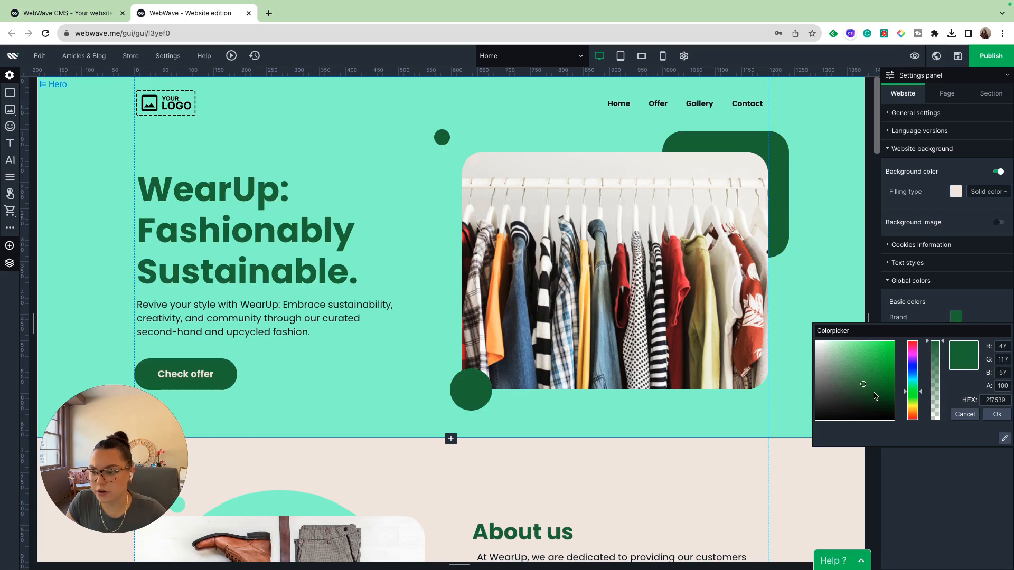
left_click(997, 414)
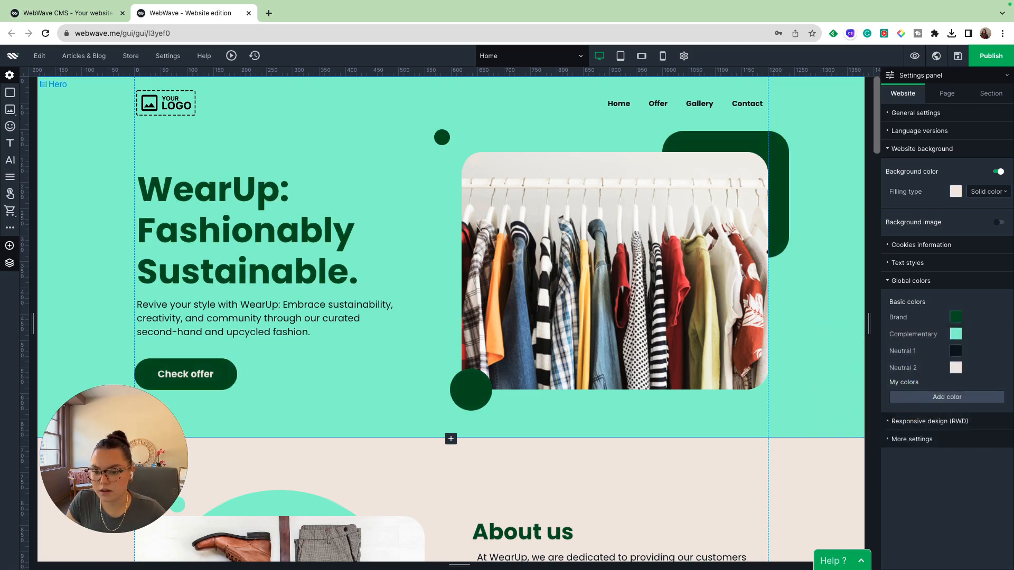
Set the website's global Complementary color to a pale pink and collapse the Global colors settings.
left_click(955, 333)
left_click(912, 369)
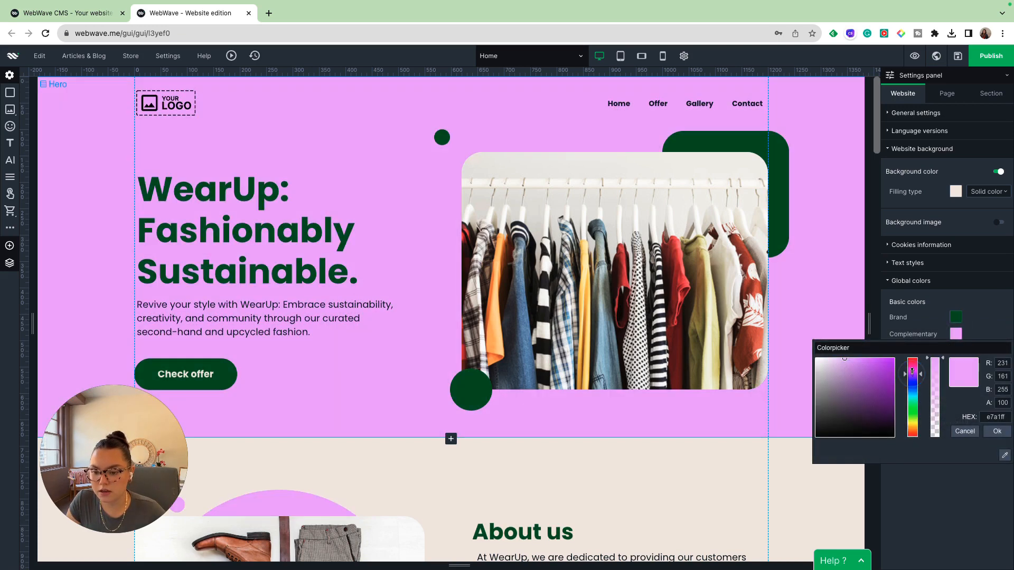
left_click(822, 362)
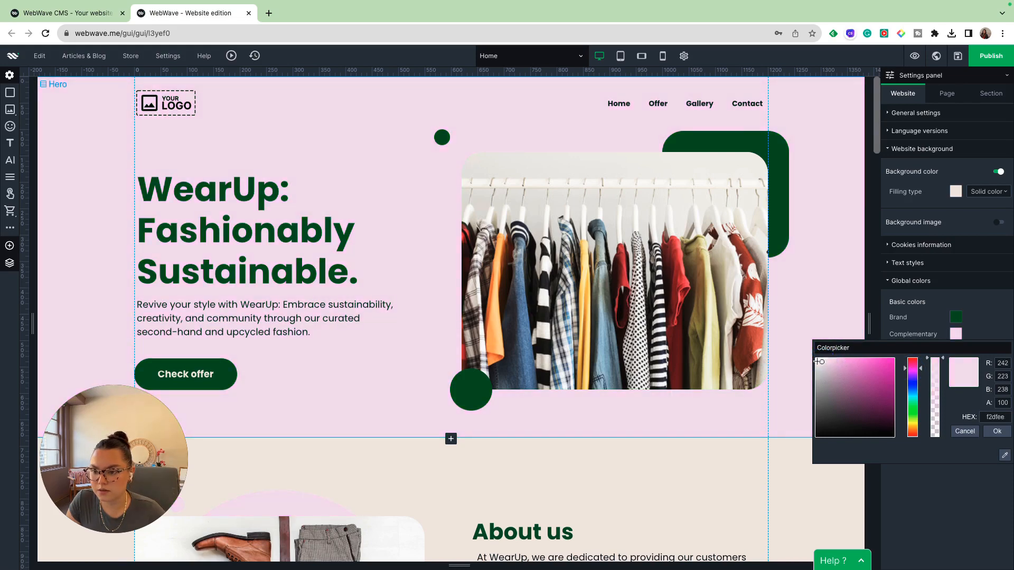
left_click(821, 361)
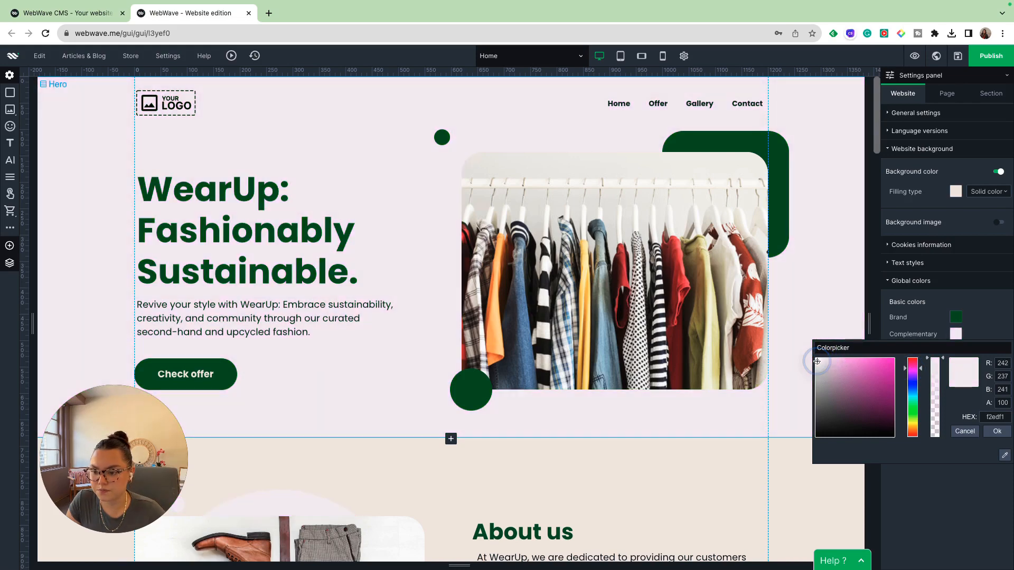
left_click(996, 431)
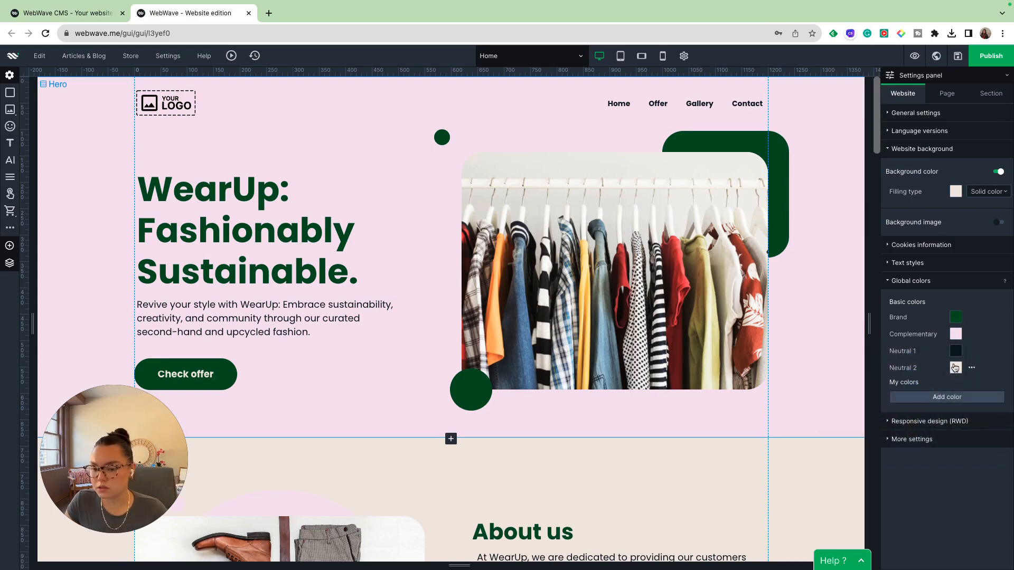
left_click(928, 282)
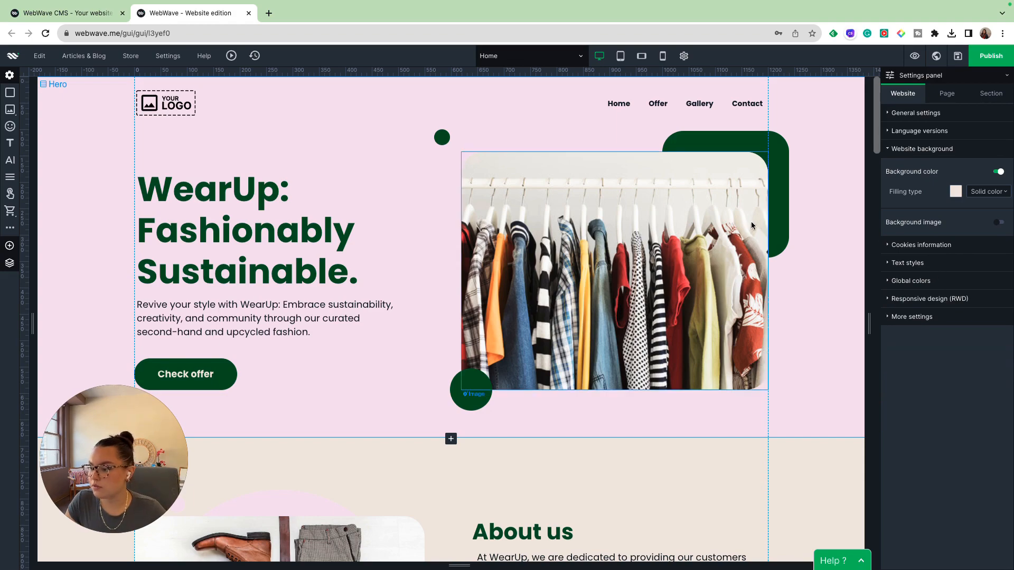
Check the new color scheme down the Home page to the footer and on the Contact page.
scroll(797, 258, "down", 6)
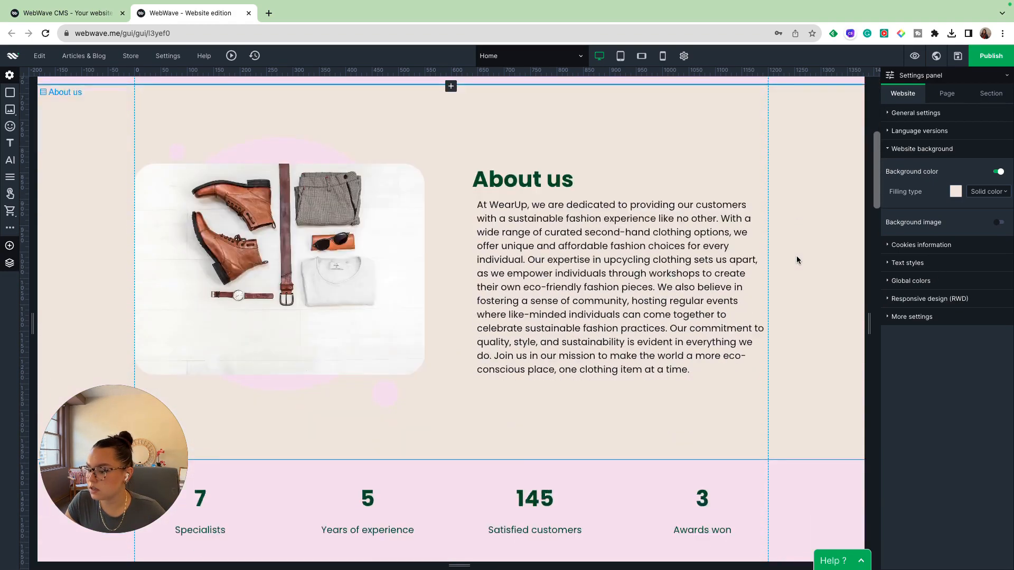
scroll(796, 256, "down", 20)
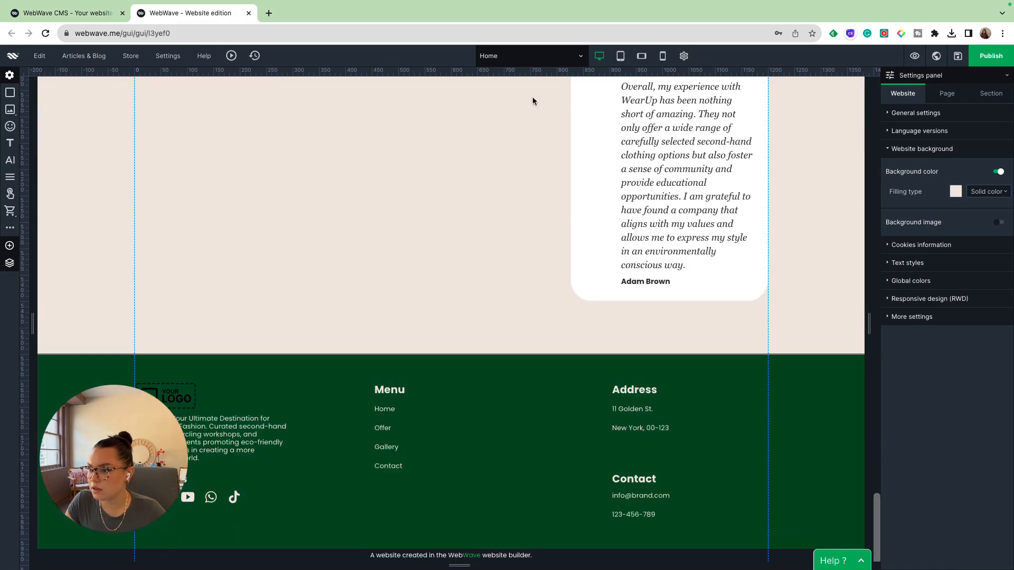
left_click(506, 55)
left_click(534, 146)
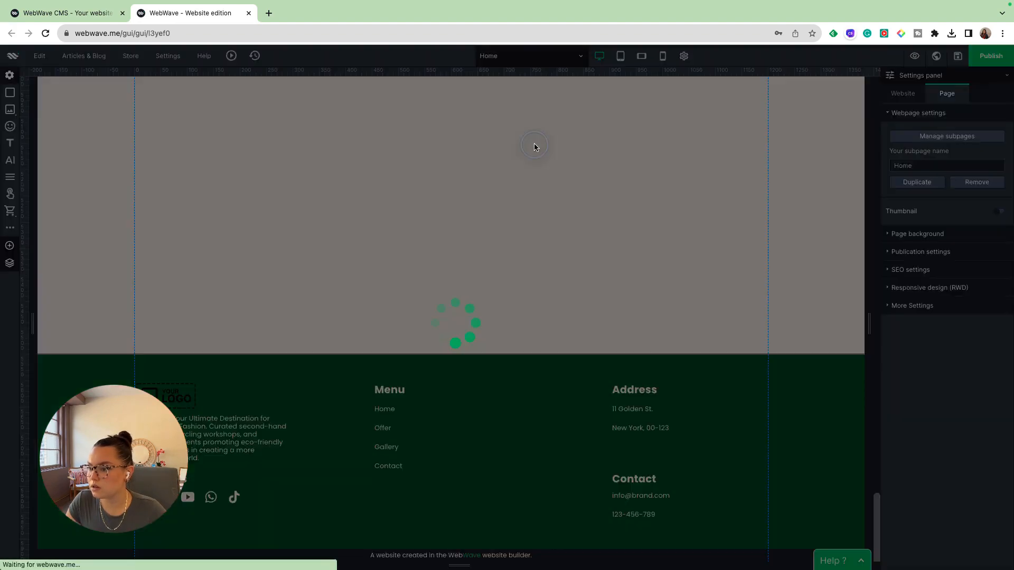
scroll(607, 242, "down", 5)
scroll(651, 264, "up", 4)
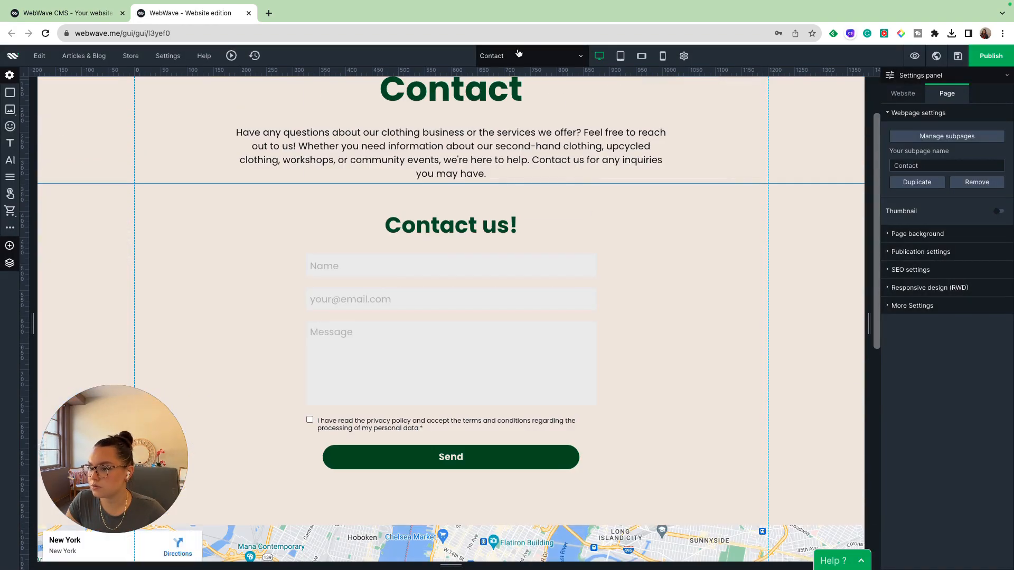
Switch to the Gallery page and check the new color scheme across its headline, images and footer.
left_click(519, 54)
left_click(528, 129)
scroll(633, 222, "down", 9)
scroll(679, 253, "up", 9)
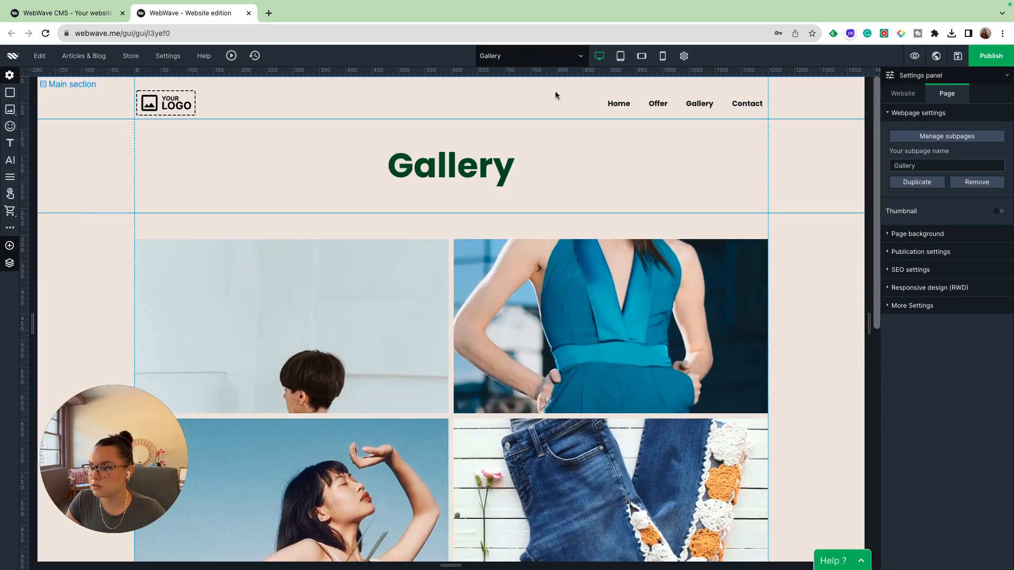
Switch to the Home page and open the hero headline for text editing.
left_click(552, 56)
left_click(527, 119)
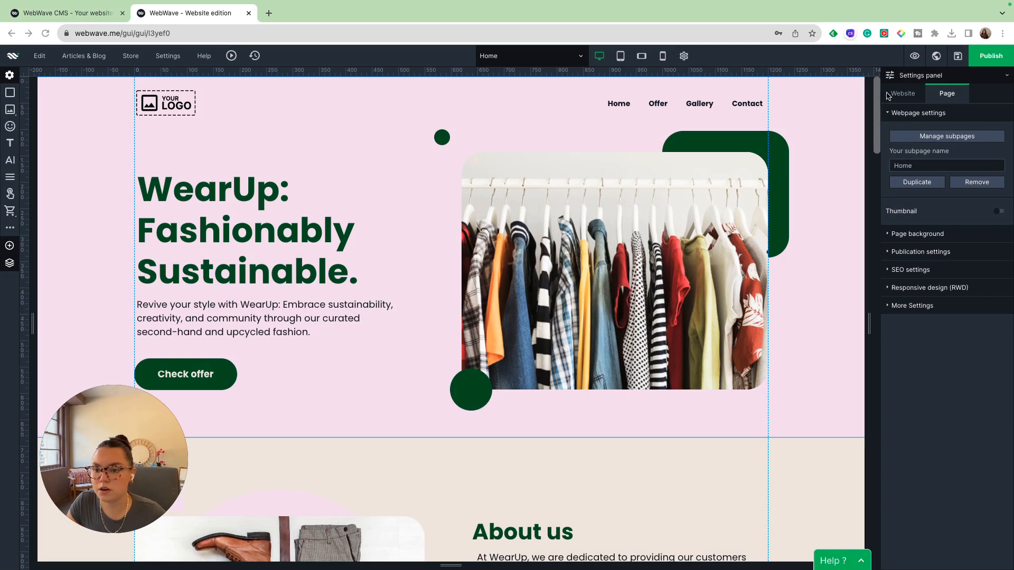
left_click(235, 244)
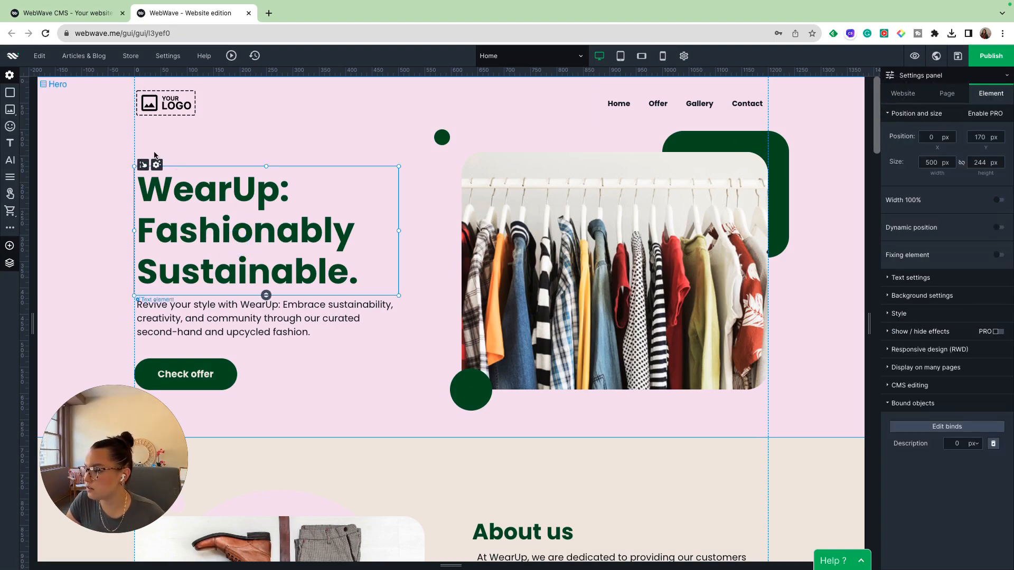
left_click(161, 168)
left_click(216, 170)
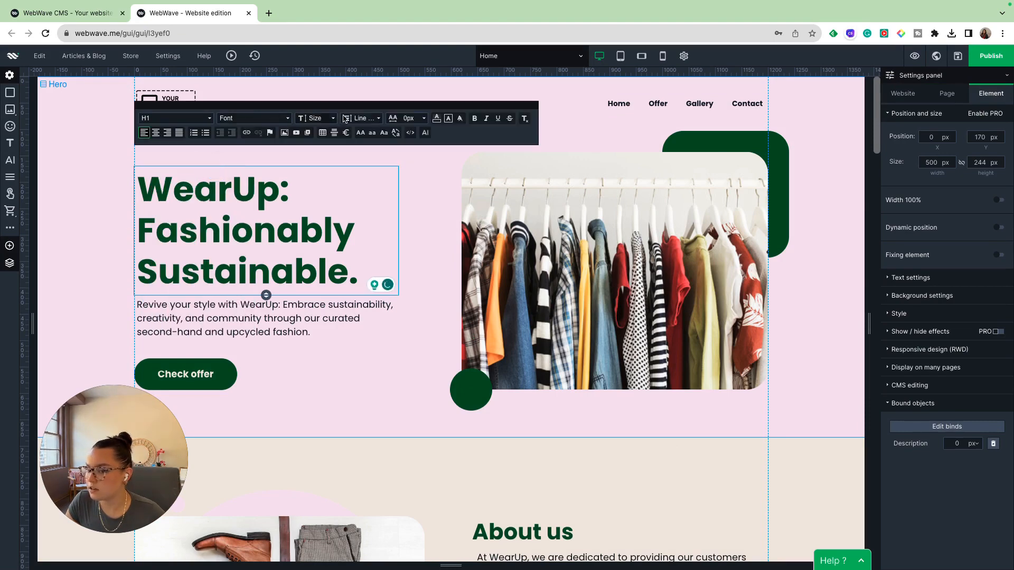
Examine the options for adding a custom font from the local drive or Google Fonts, and close them.
left_click(289, 118)
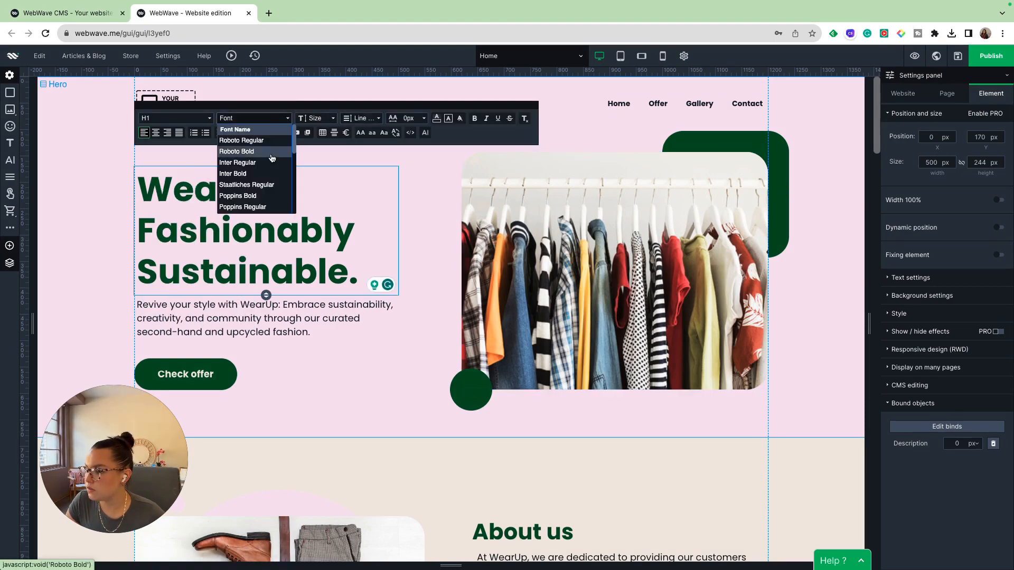
scroll(271, 163, "down", 5)
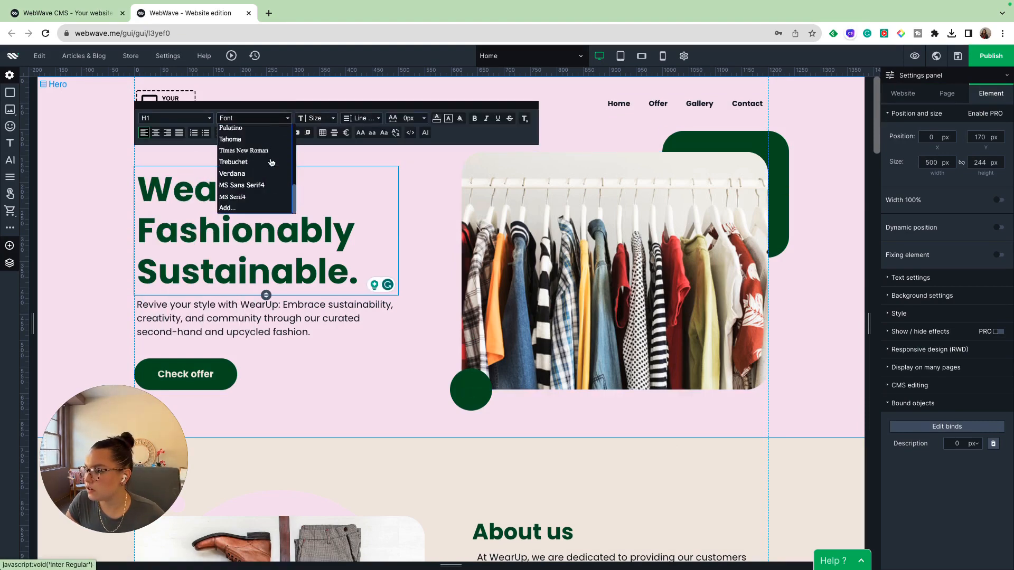
left_click(233, 209)
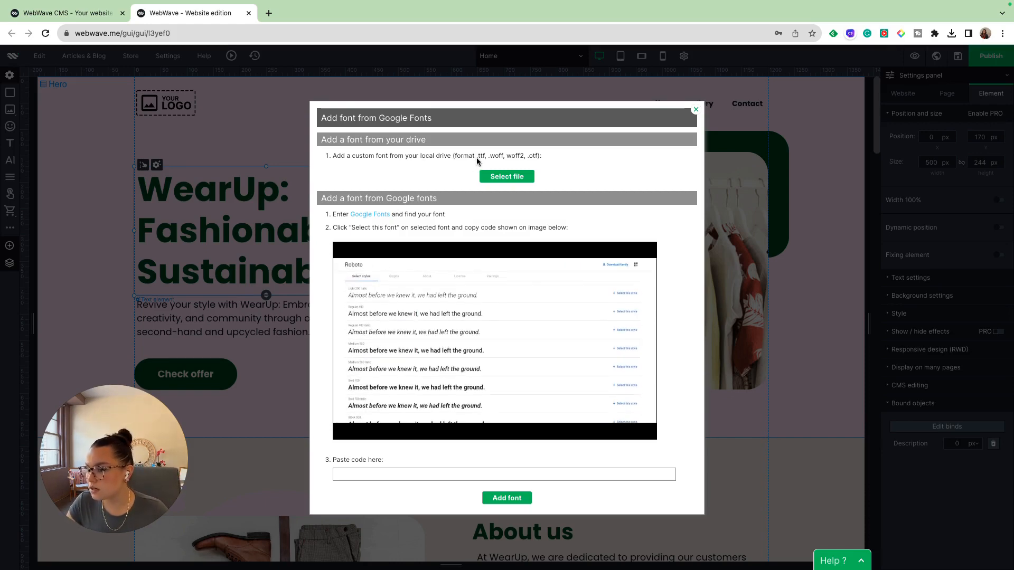
left_click(696, 109)
Set the font of the whole hero headline to Staatliches Regular and leave text editing.
left_click(253, 117)
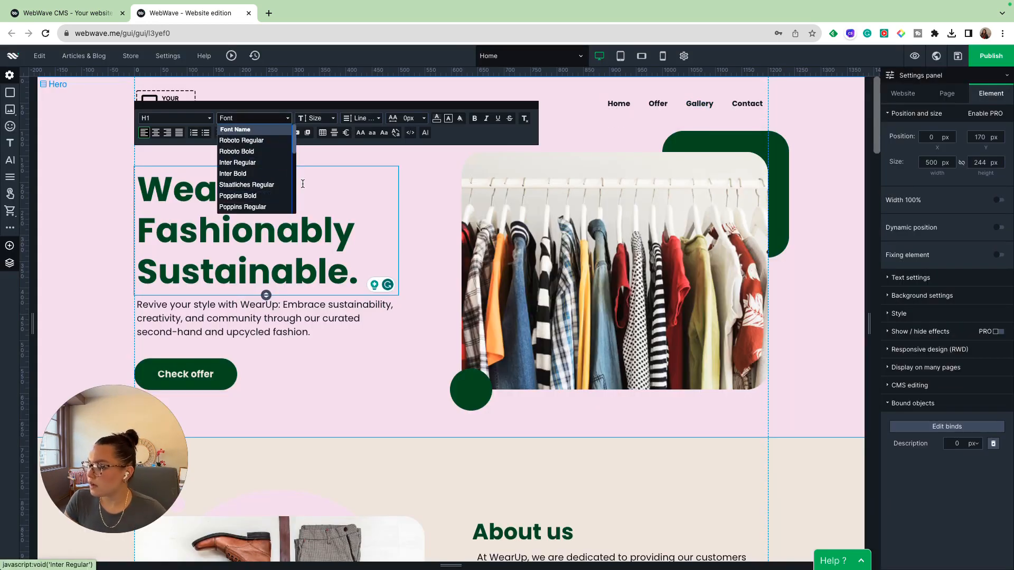
scroll(267, 184, "down", 1)
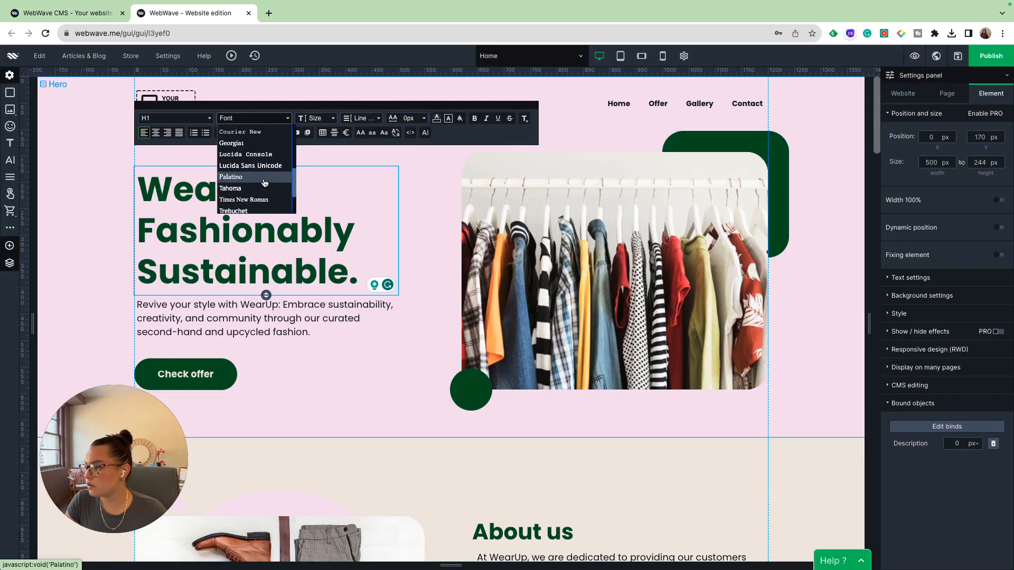
scroll(266, 184, "down", 10)
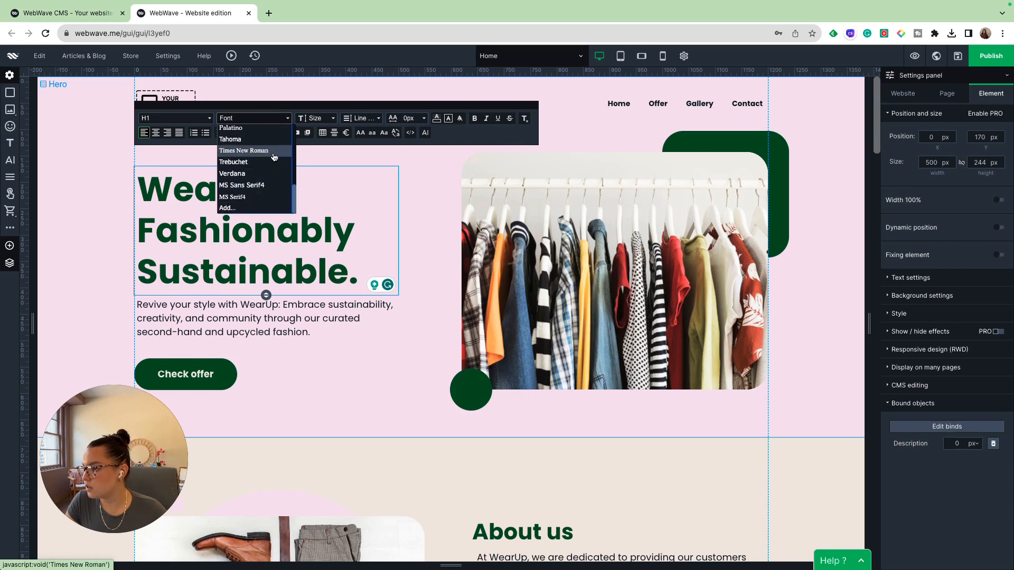
left_click(251, 171)
triple_click(149, 184)
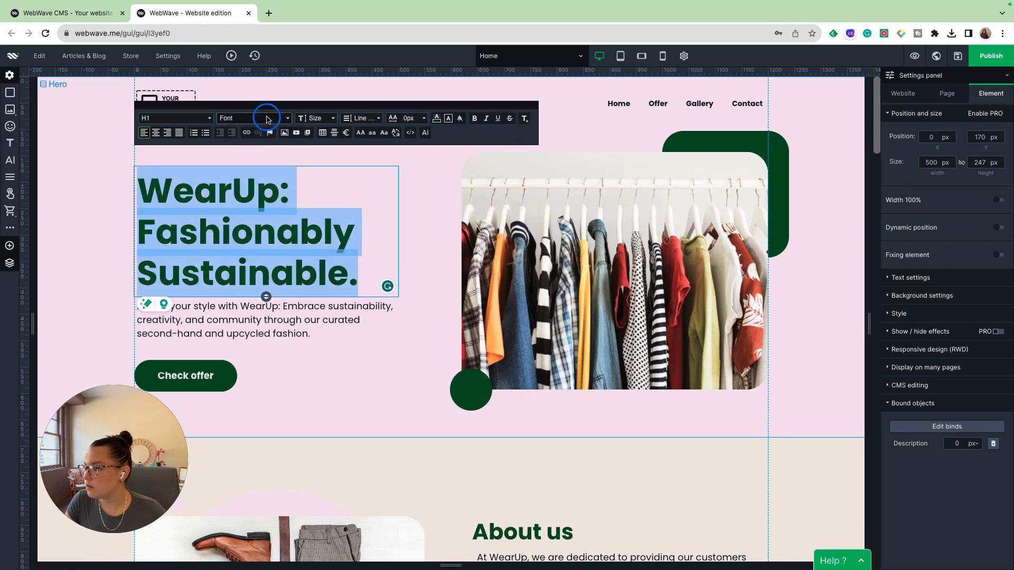
left_click(266, 113)
left_click(247, 185)
left_click(254, 118)
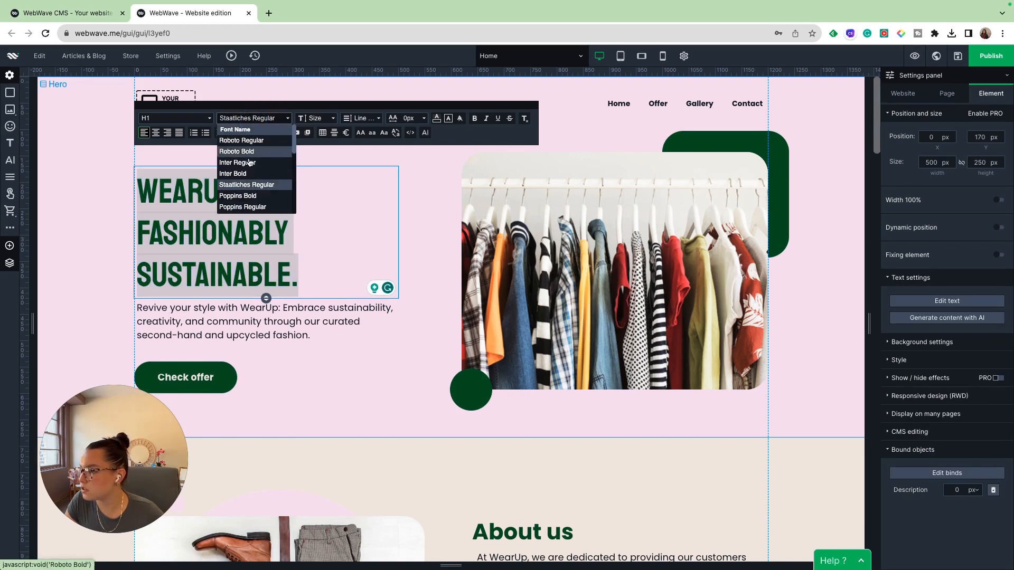
left_click(251, 182)
left_click(442, 299)
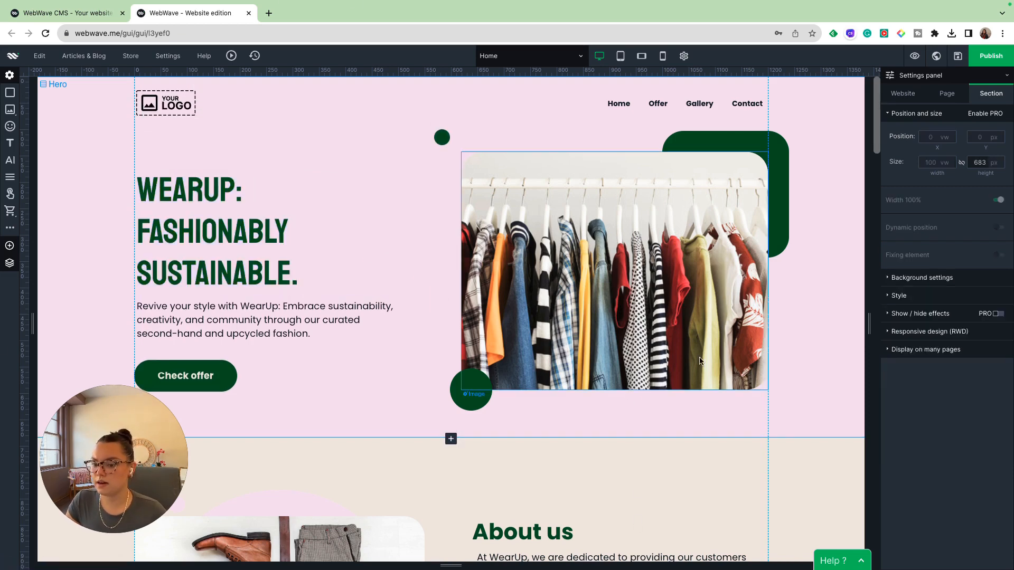
Open the About us paragraph on the Home page for editing and start the AI Writer on it.
scroll(547, 294, "down", 6)
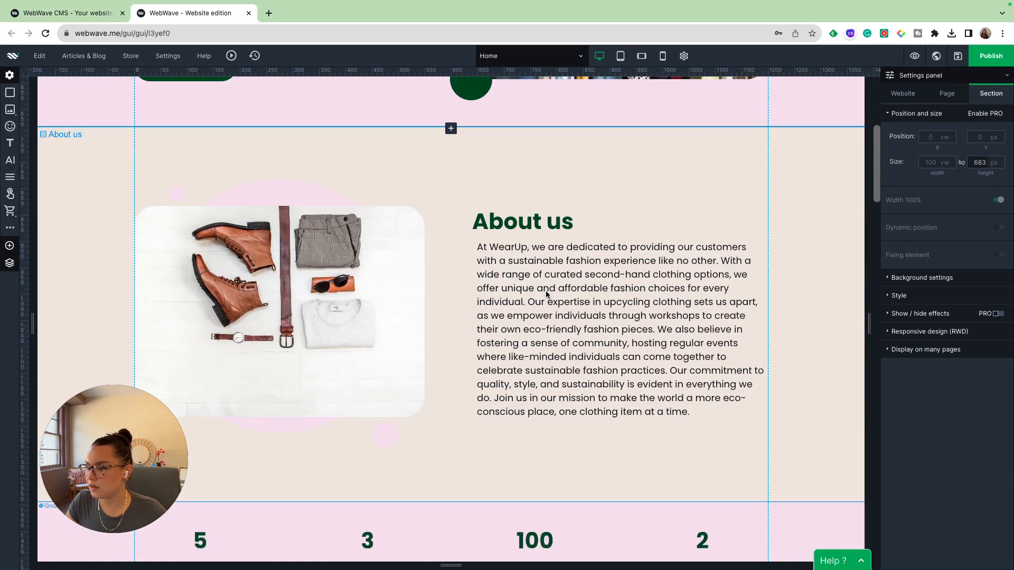
scroll(547, 293, "down", 1)
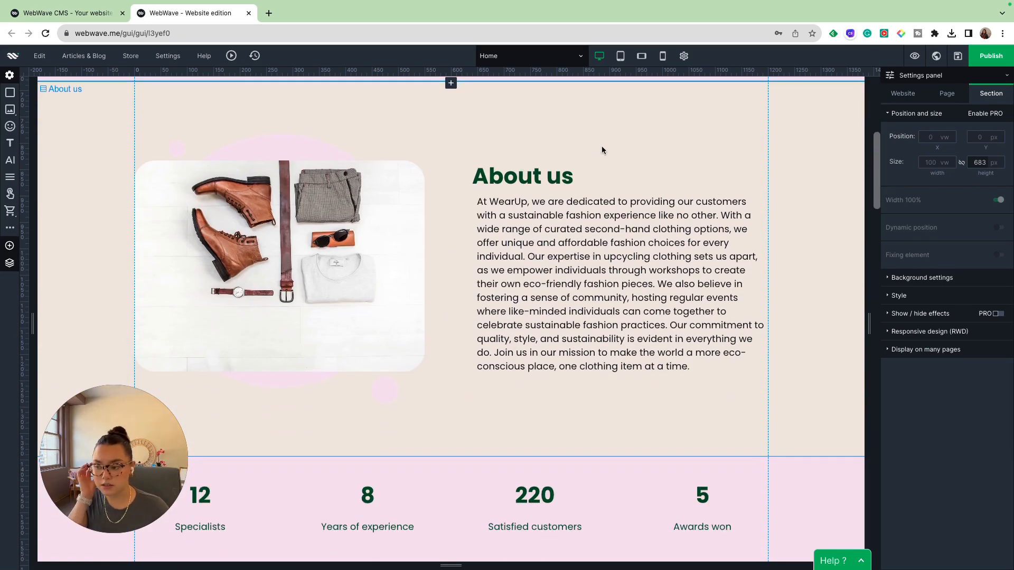
left_click(584, 269)
left_click(585, 270)
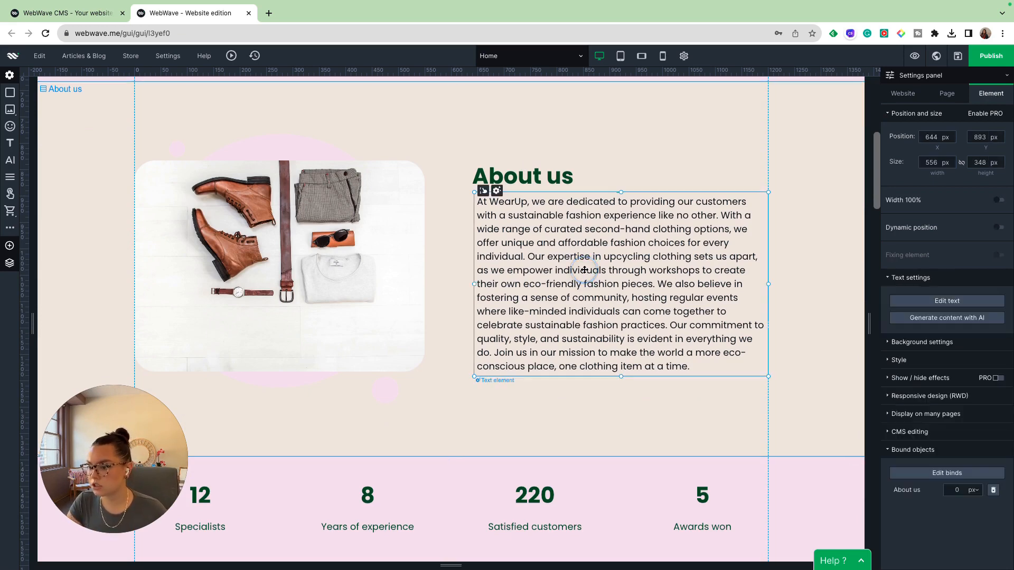
left_click(496, 190)
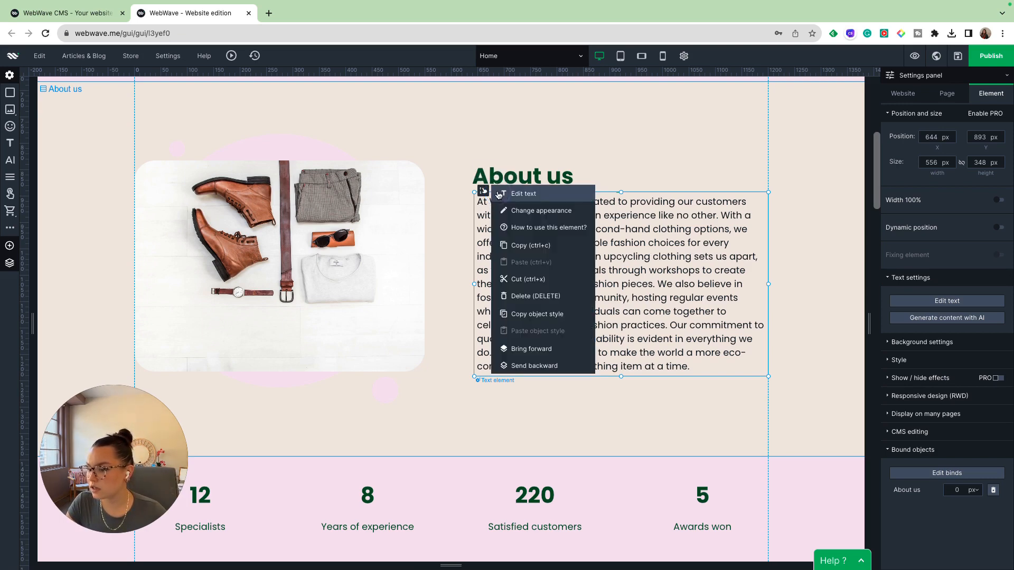
left_click(555, 194)
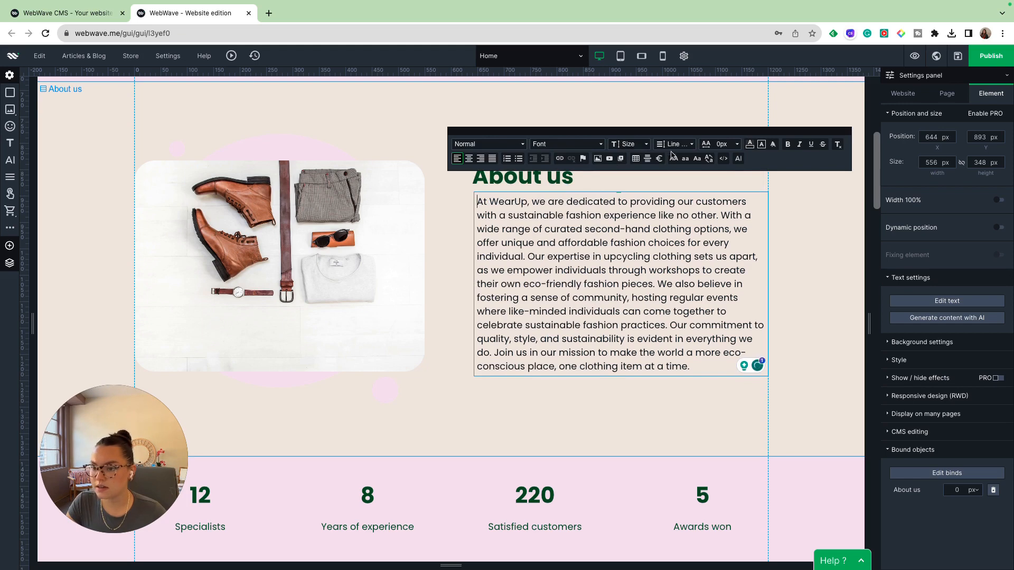
left_click(738, 158)
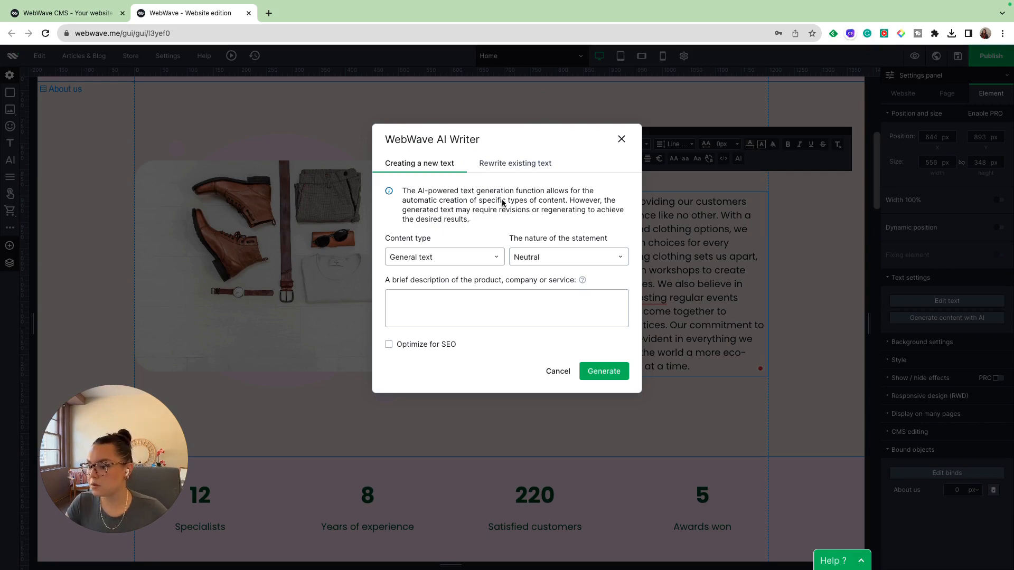
Check the AI Writer's rewrite option, and set it to create a new General text with a Friendly tone.
left_click(513, 163)
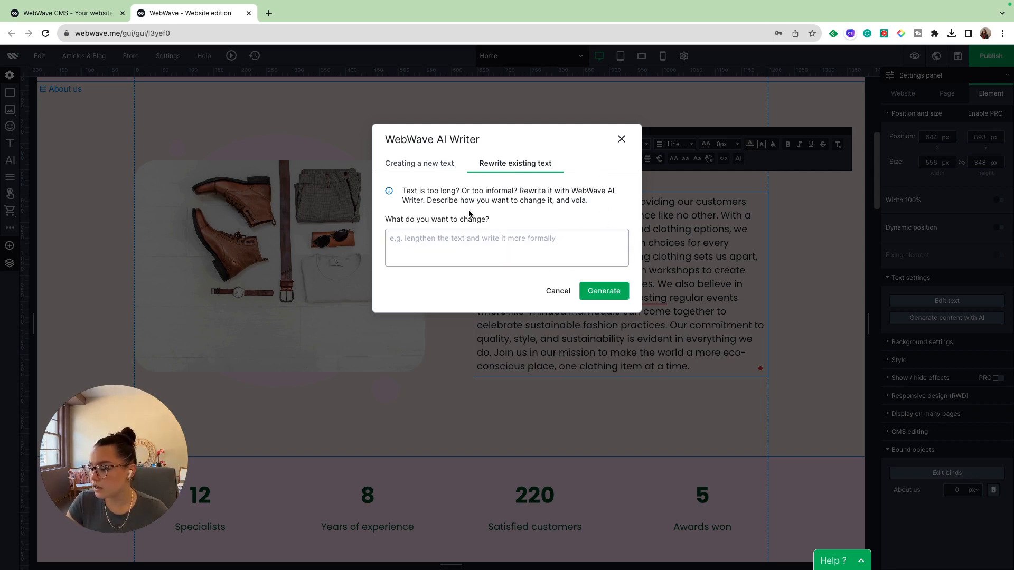
left_click(433, 165)
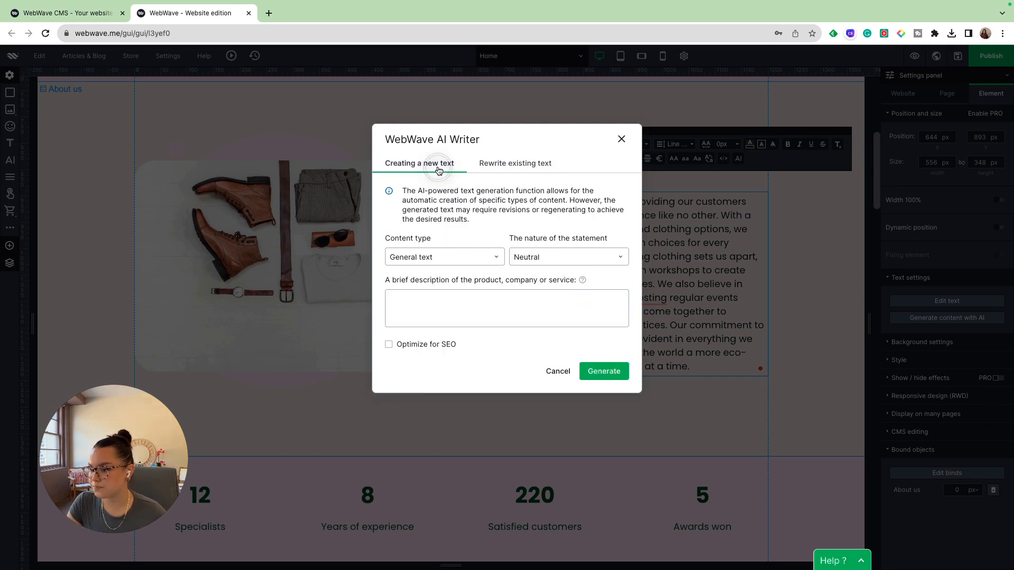
left_click(430, 259)
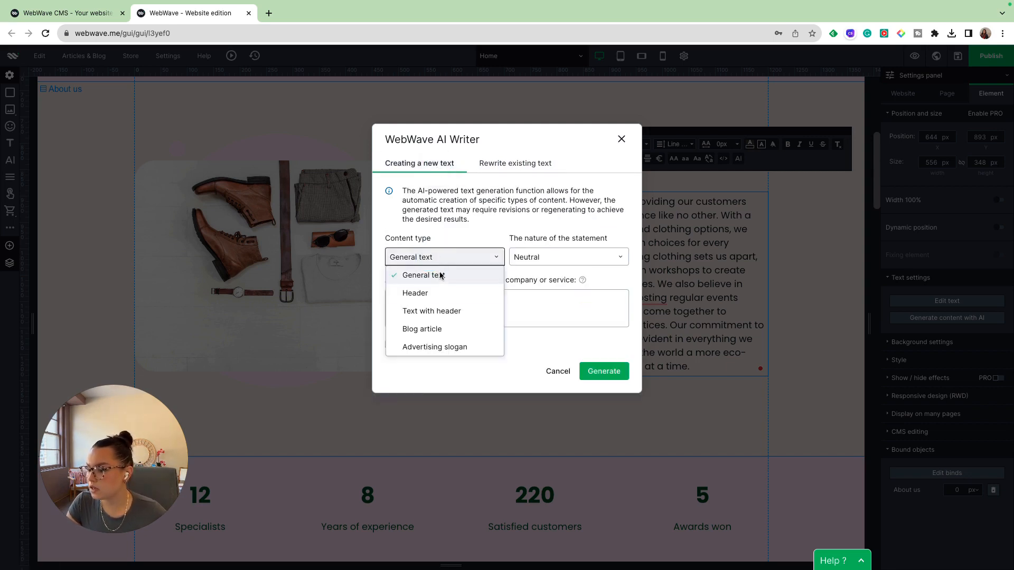
left_click(434, 274)
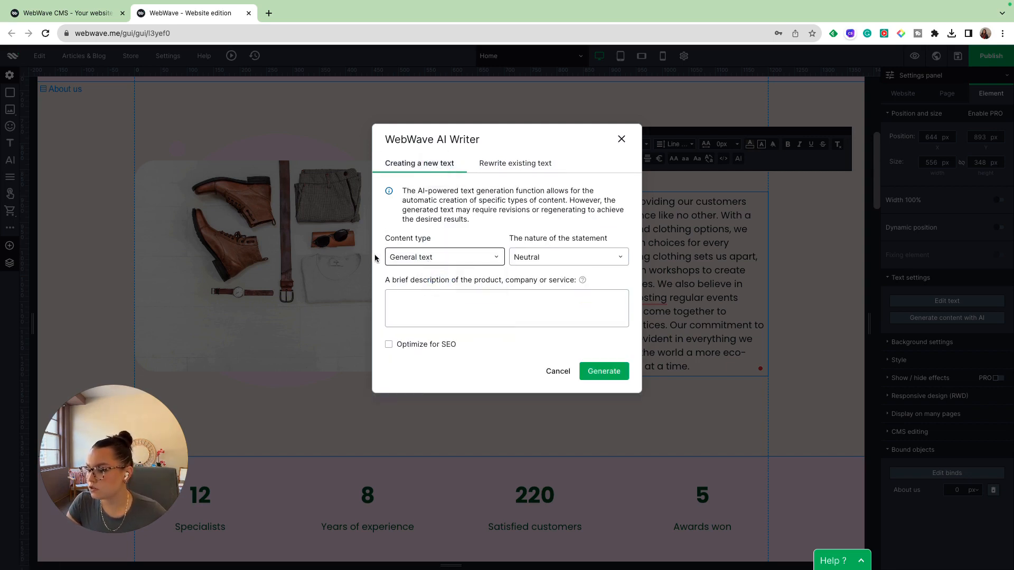
left_click(555, 262)
left_click(563, 330)
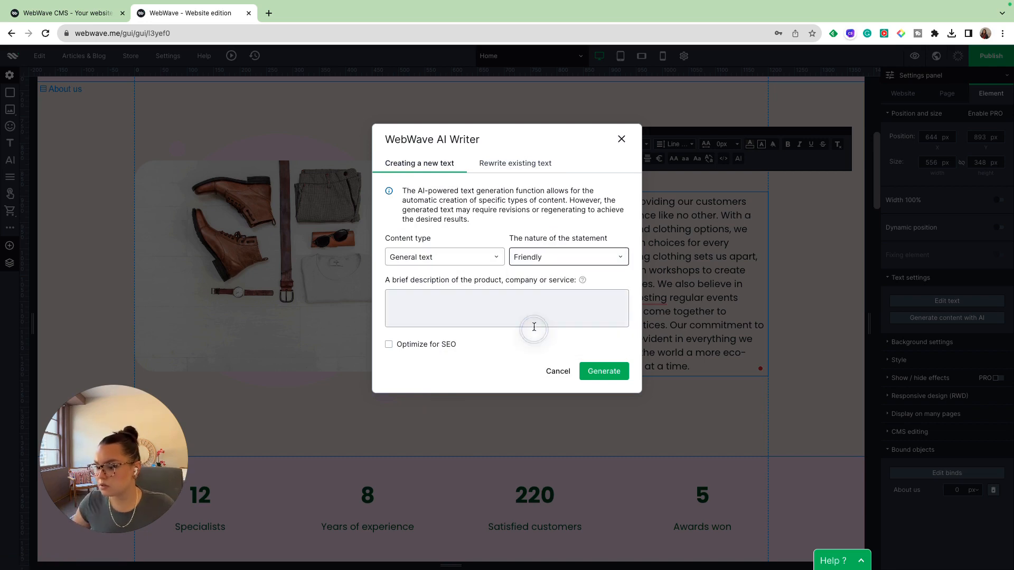
left_click(545, 257)
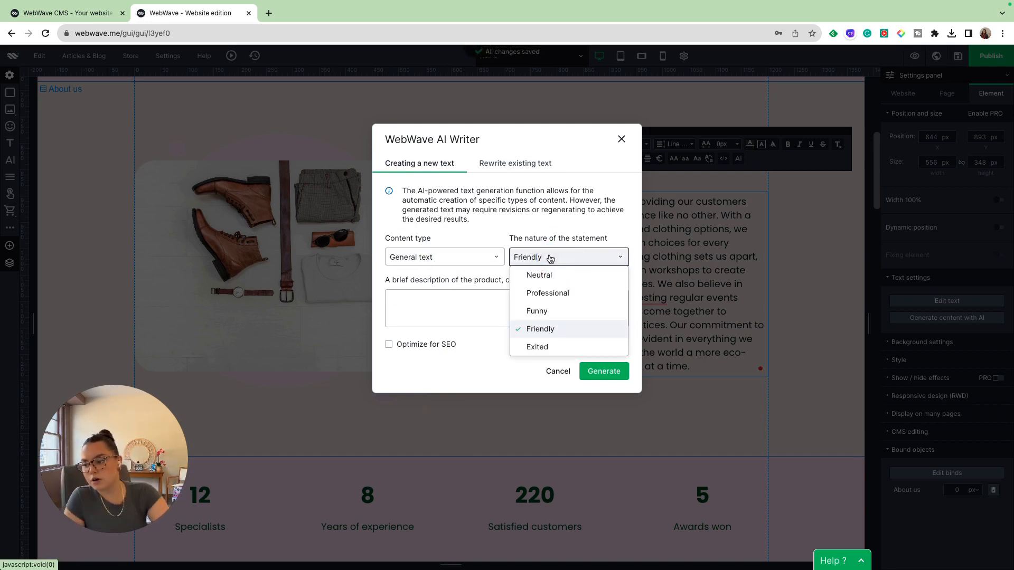
left_click(468, 308)
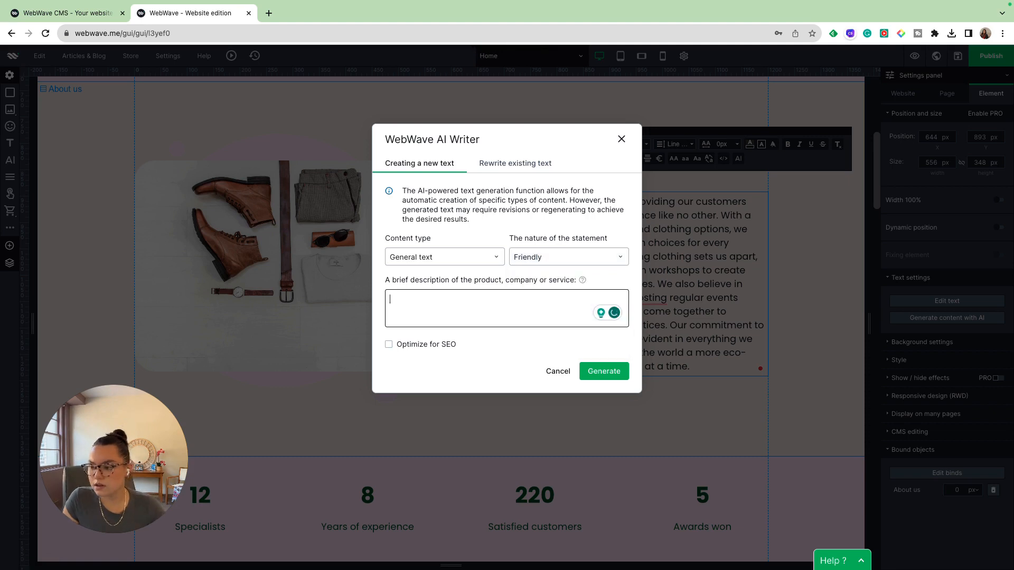
Generate brief "About Us" homepage copy for WearUp covering the backstory, reasons for starting the business and focus on sustainability in fashion, without SEO optimization.
key("super+Tab")
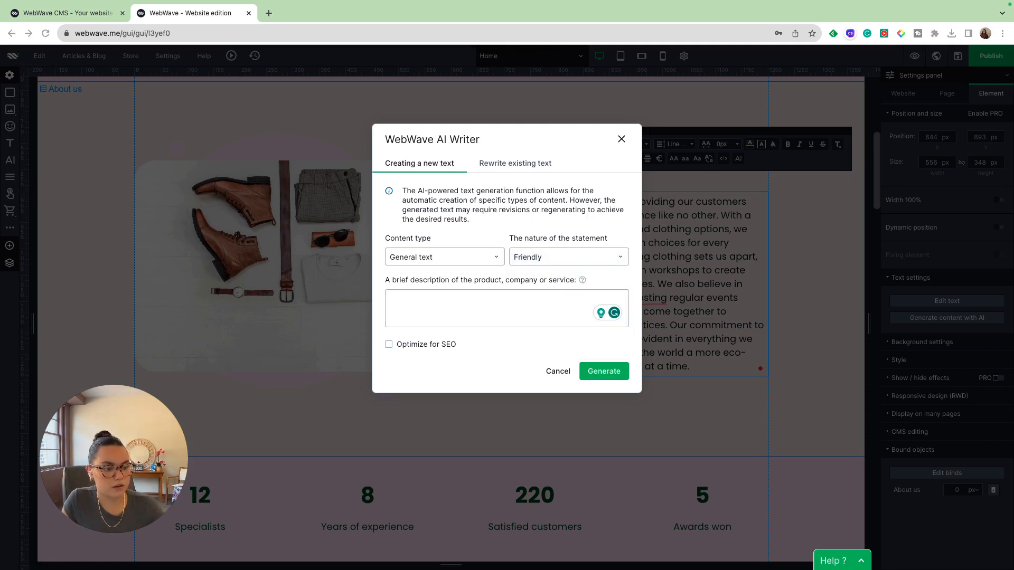
left_click(450, 304)
type("Make a brief copy for the \"About Us\" section on the website homepage for the business WearUp. Include a backstory of the business, reasons for starting the business, and our focus on sustainability in fashion.")
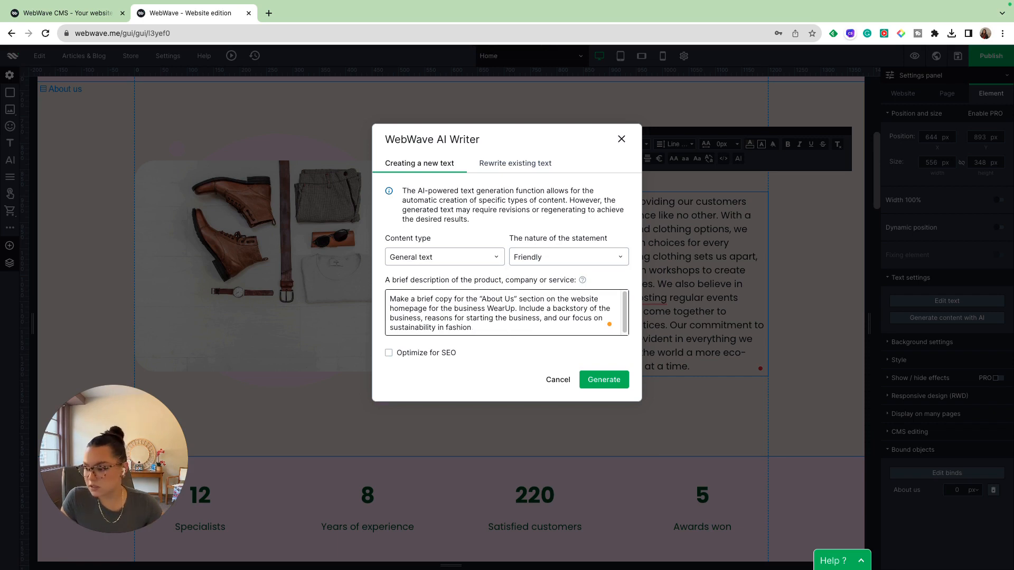
left_click(436, 354)
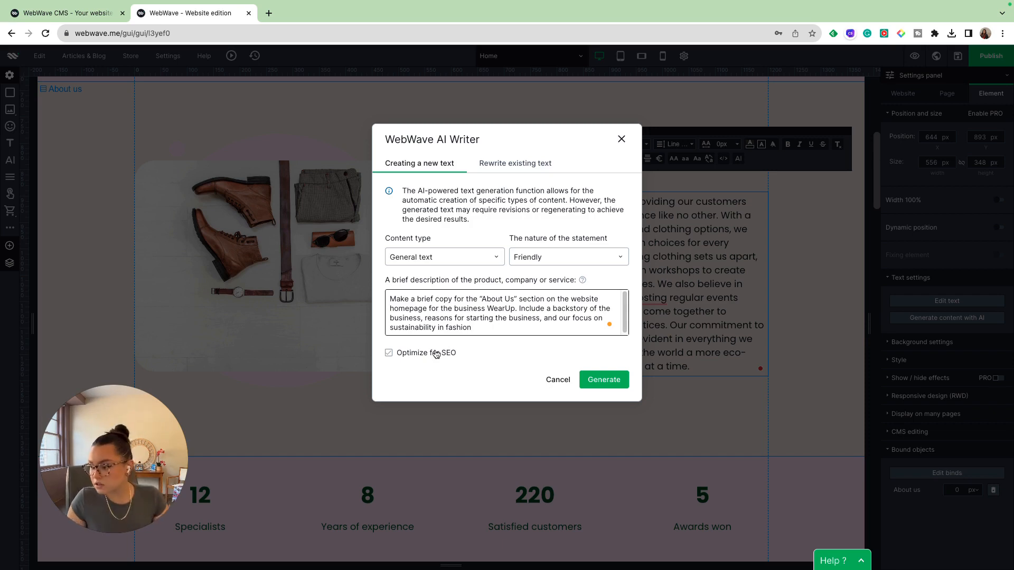
left_click(436, 354)
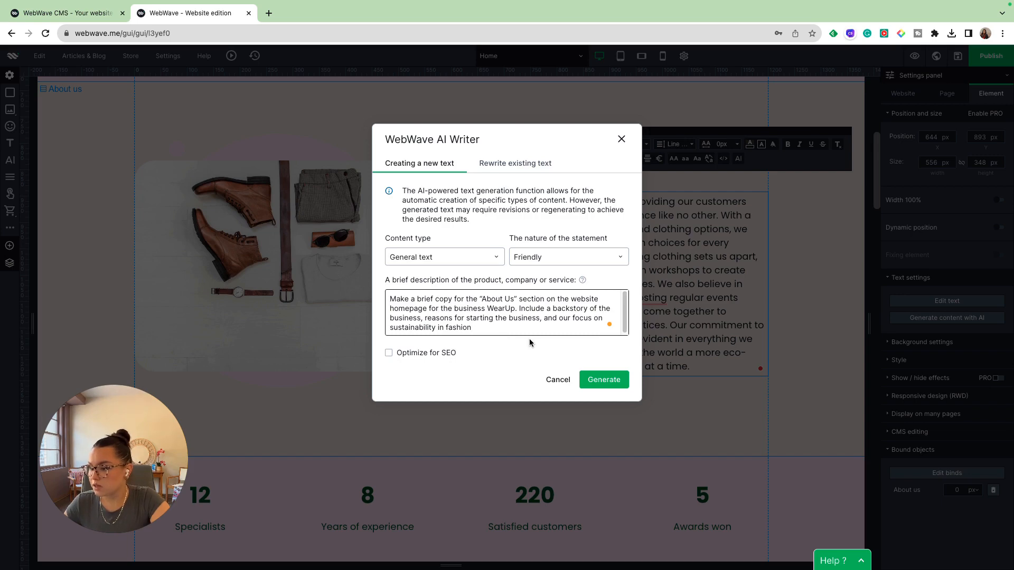
left_click(618, 381)
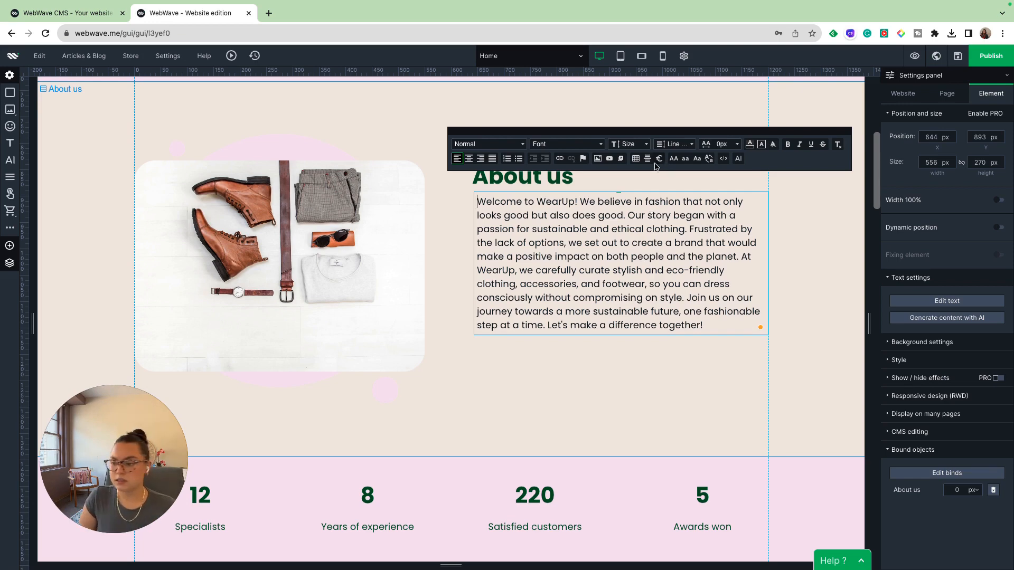
Move the new About us paragraph slightly left so it lines up with the About us heading.
left_click(640, 369)
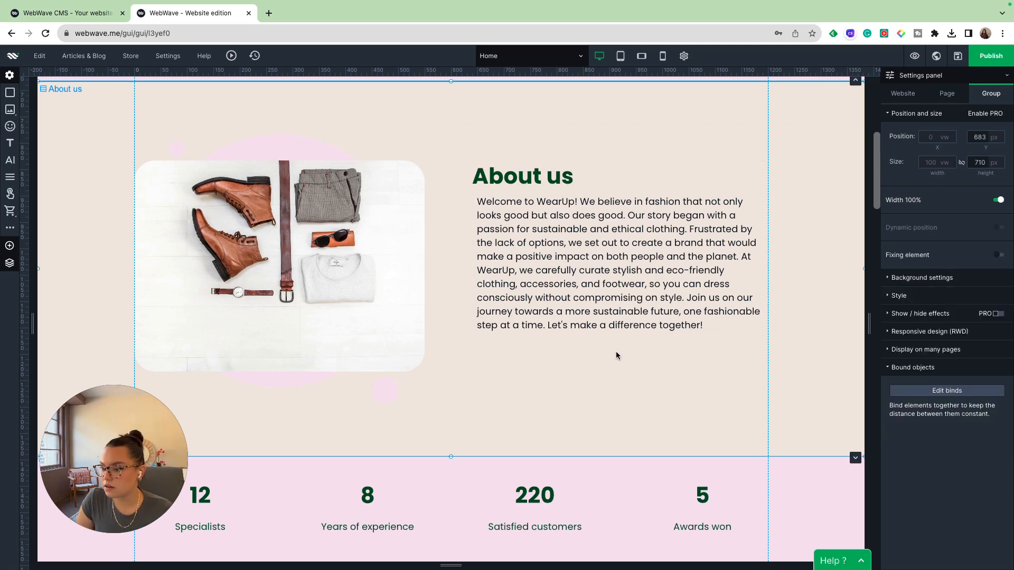
left_click(651, 266)
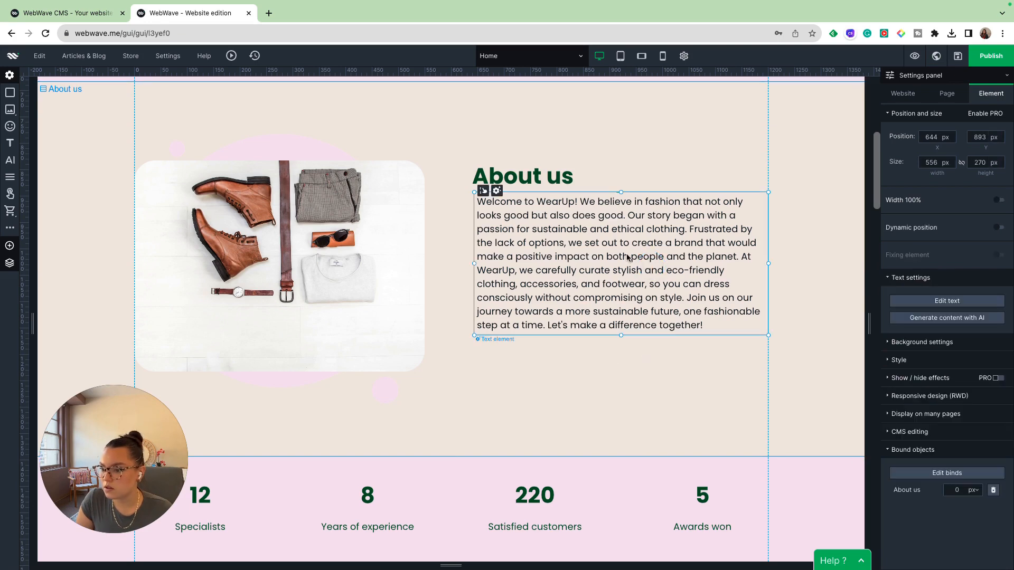
left_click_drag(627, 257, 621, 256)
left_click(648, 395)
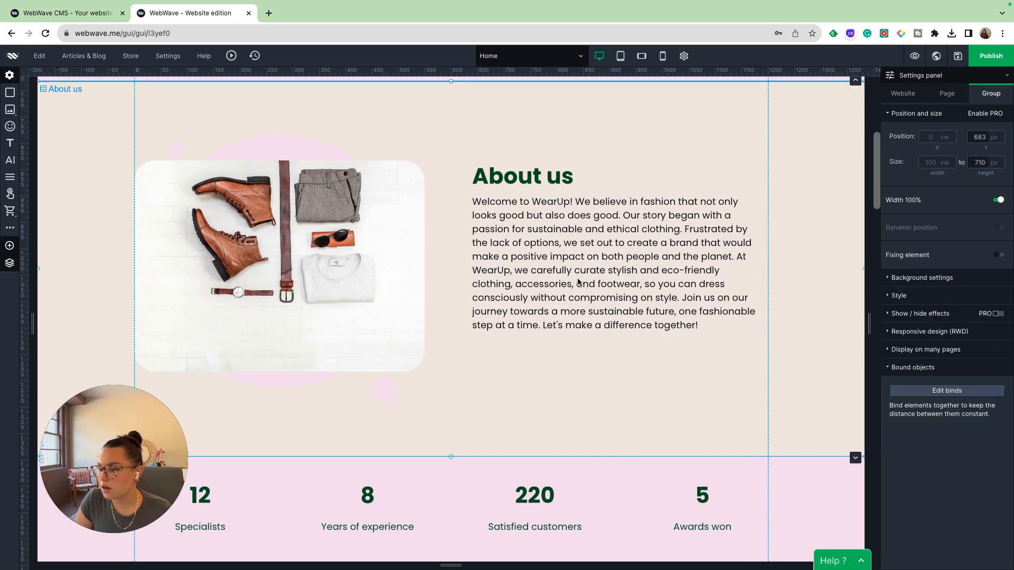
Replace the About us image with the stock photo of the clothing and book market stall from the Clothing collection.
left_click(156, 164)
right_click(156, 160)
left_click(175, 162)
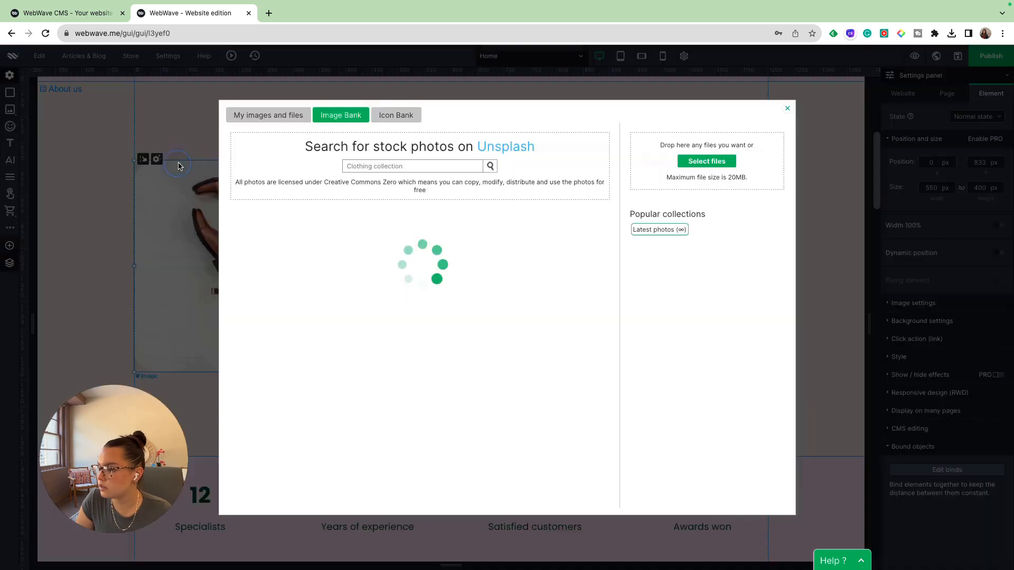
scroll(510, 335, "down", 2)
scroll(510, 336, "down", 2)
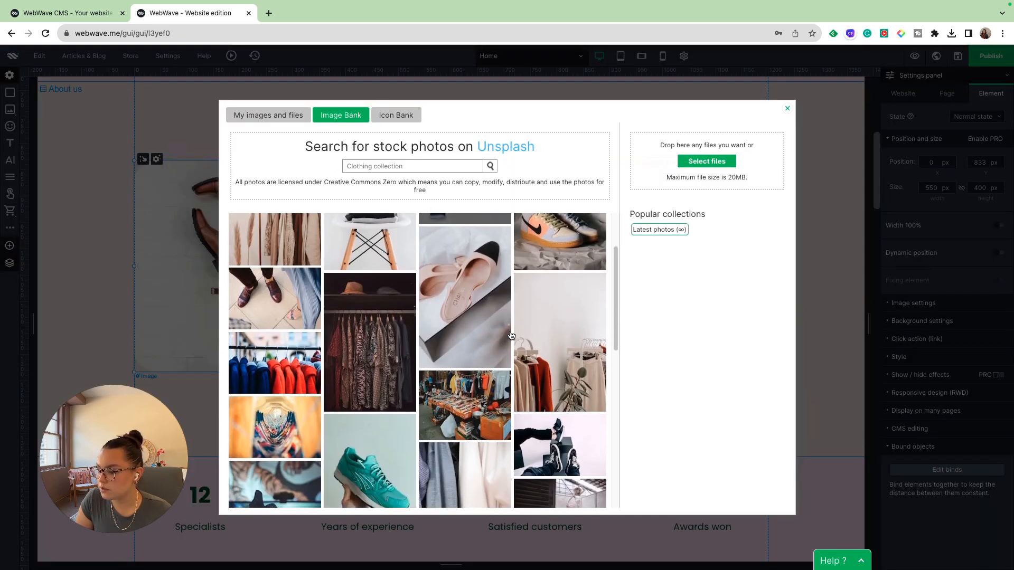
left_click(473, 316)
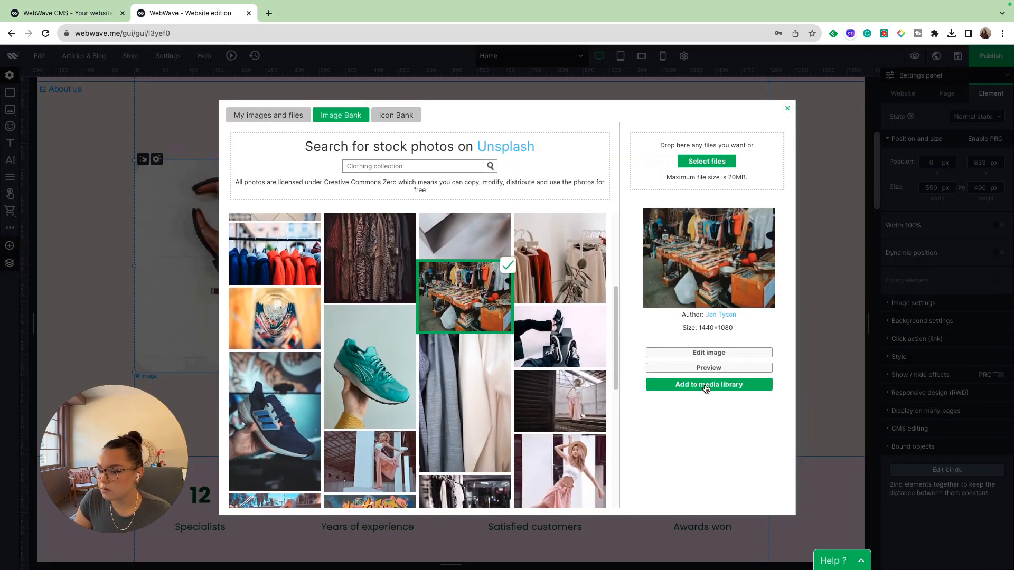
left_click(736, 386)
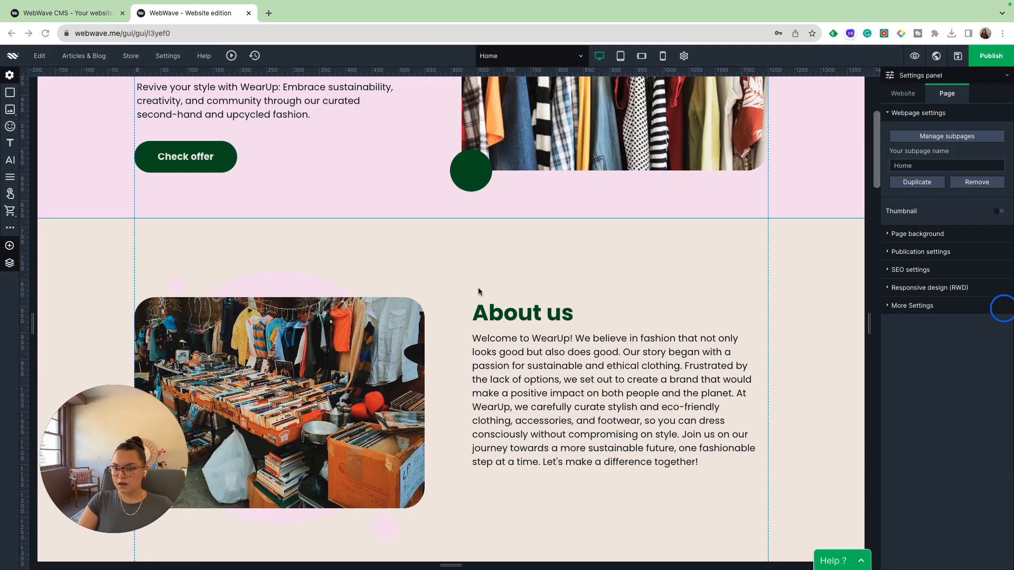
Open the style settings of the new About us image and review the available options.
scroll(477, 290, "down", 3)
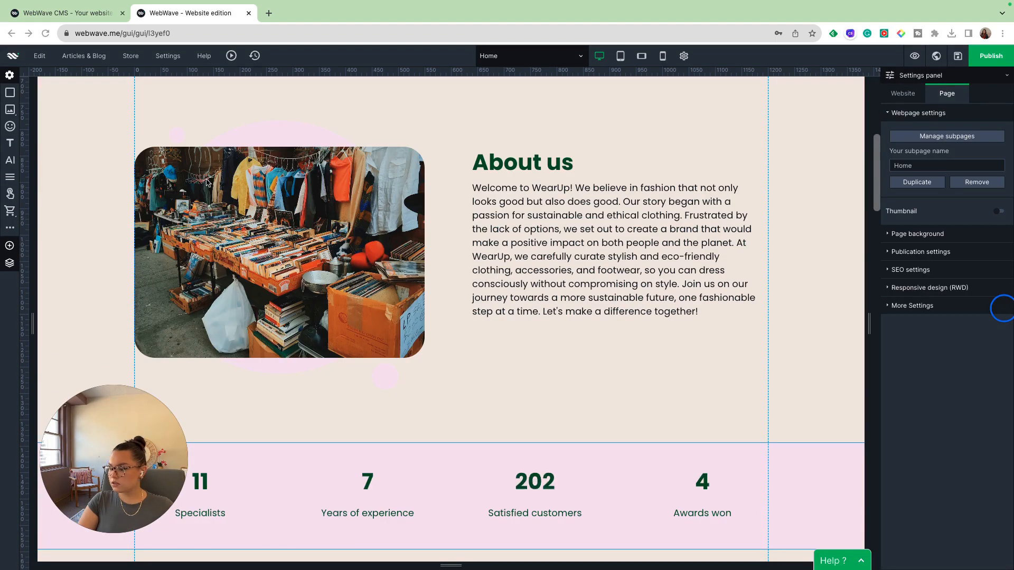
left_click(147, 154)
left_click(147, 145)
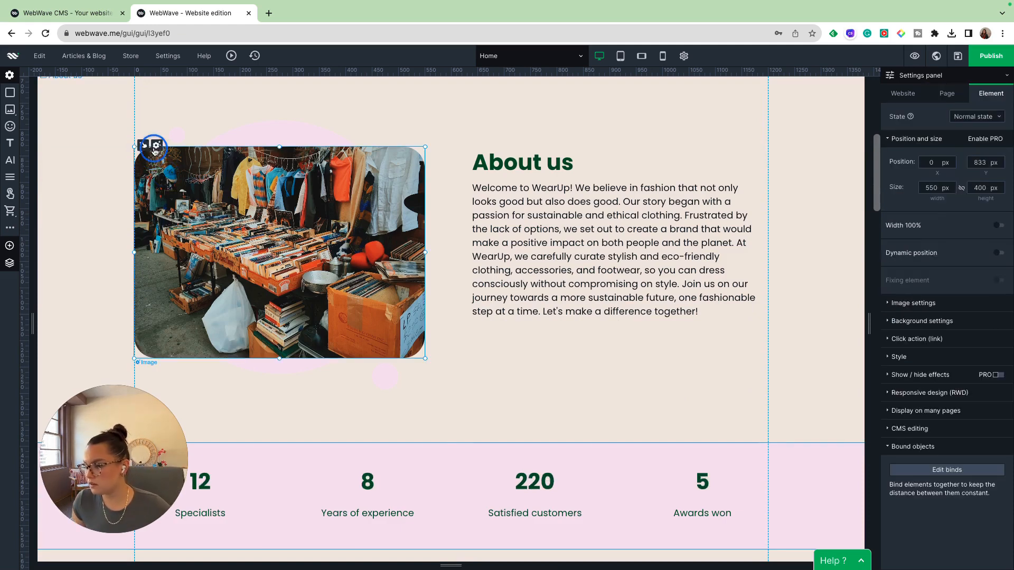
left_click(199, 165)
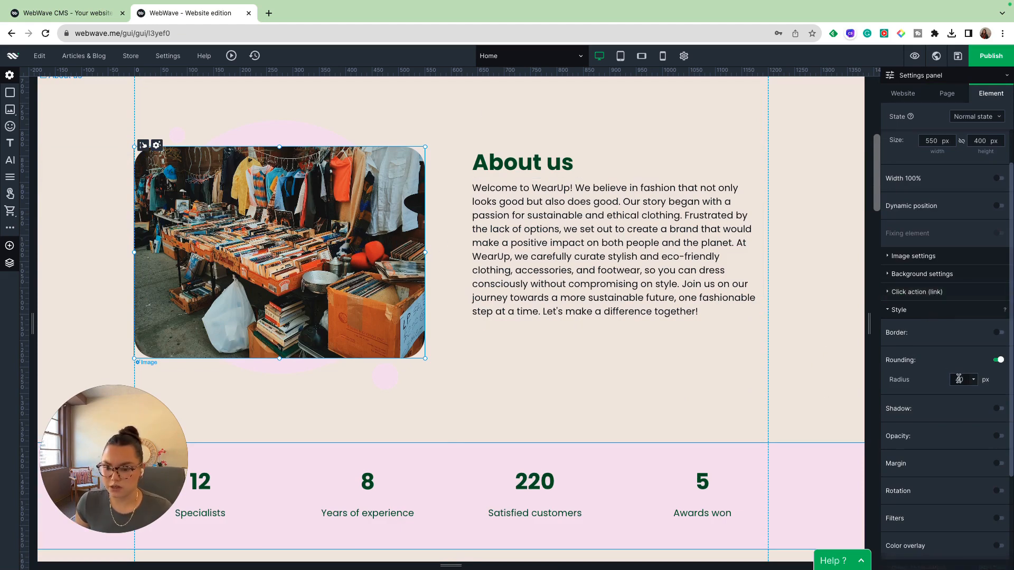
scroll(958, 379, "down", 3)
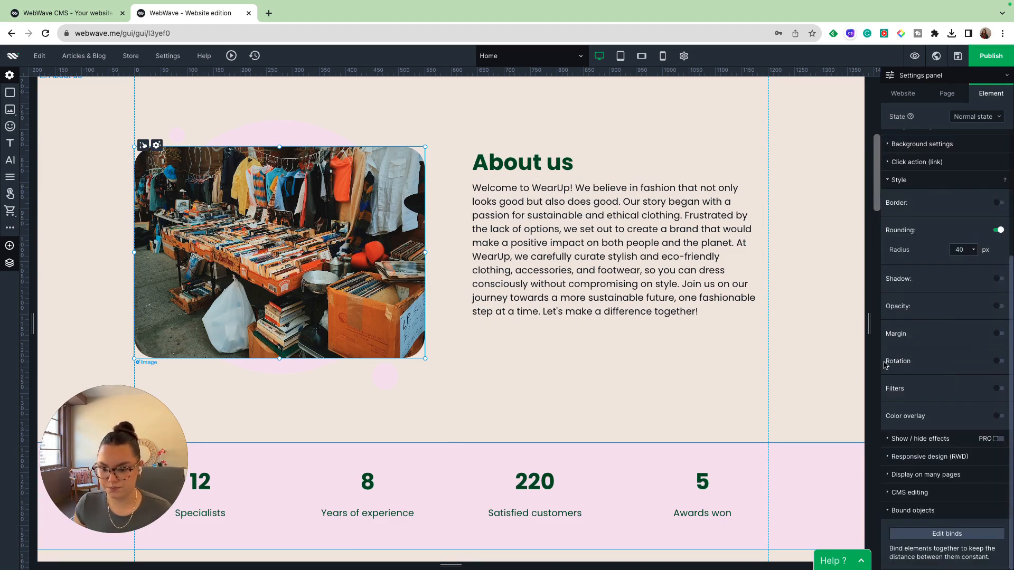
Enable filters on the About us image, with blur at 0 and brightness at 41.
scroll(929, 380, "up", 4)
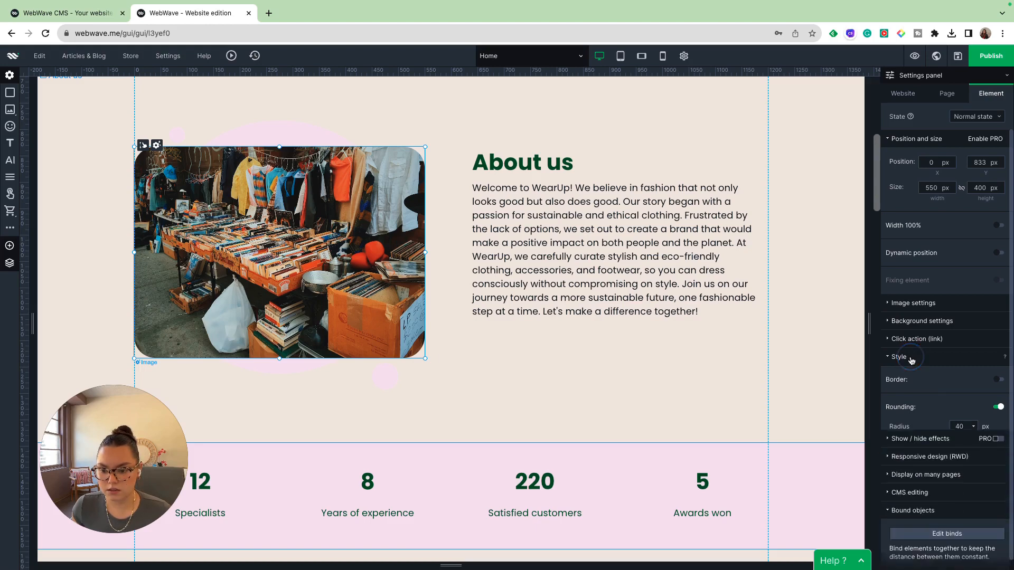
scroll(929, 391, "down", 3)
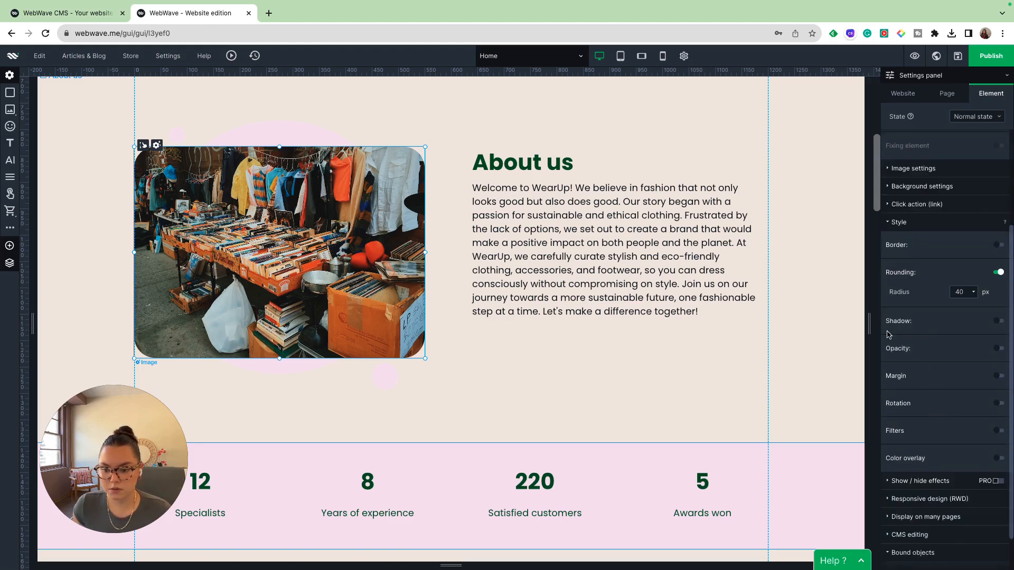
left_click(997, 430)
scroll(923, 418, "down", 1)
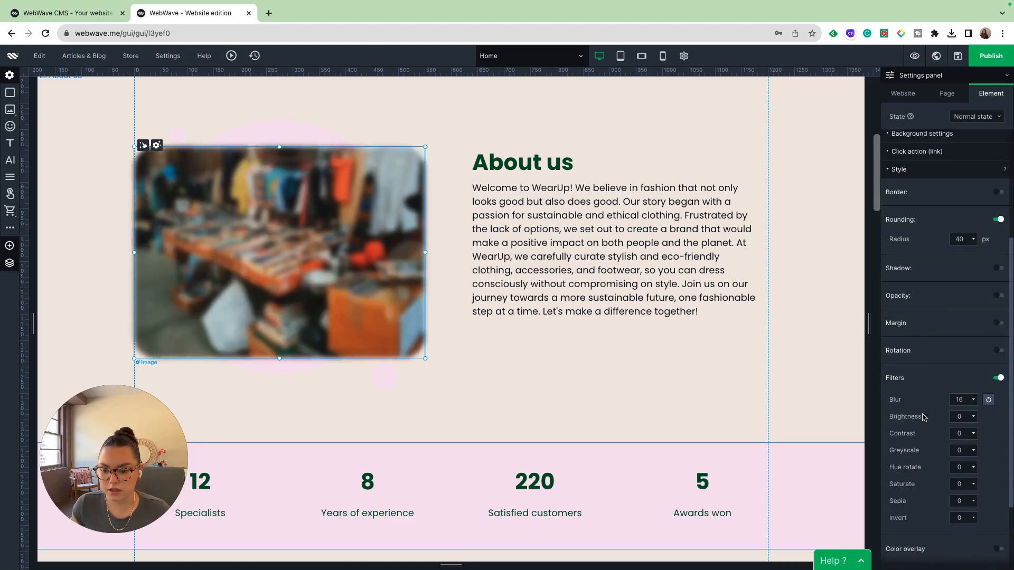
left_click(970, 420)
mouse_move(980, 416)
left_mouse_down()
mouse_move(982, 397)
mouse_move(985, 446)
mouse_move(986, 401)
left_mouse_up()
left_click(970, 401)
left_click(972, 417)
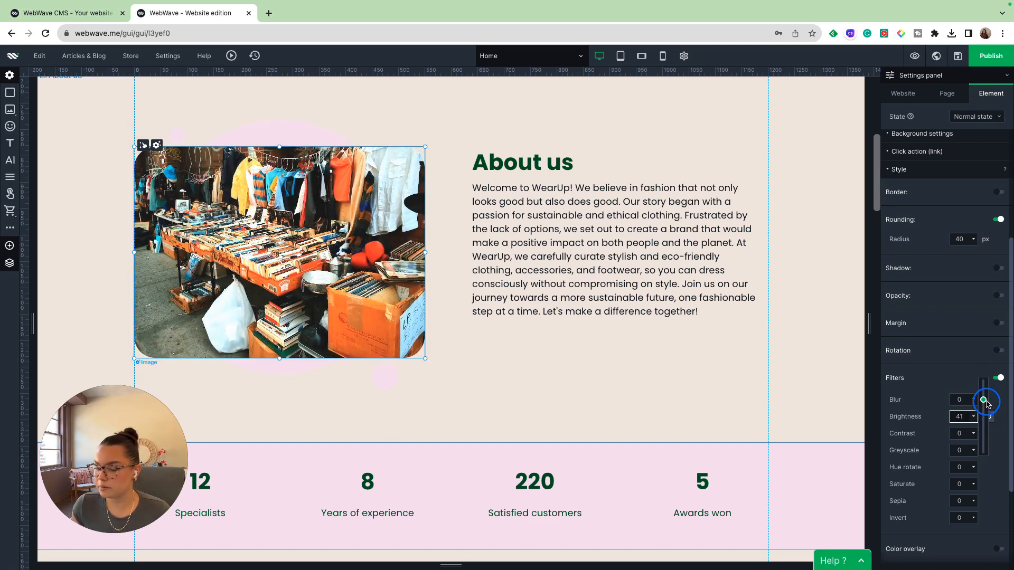
left_click(948, 380)
left_click(948, 380)
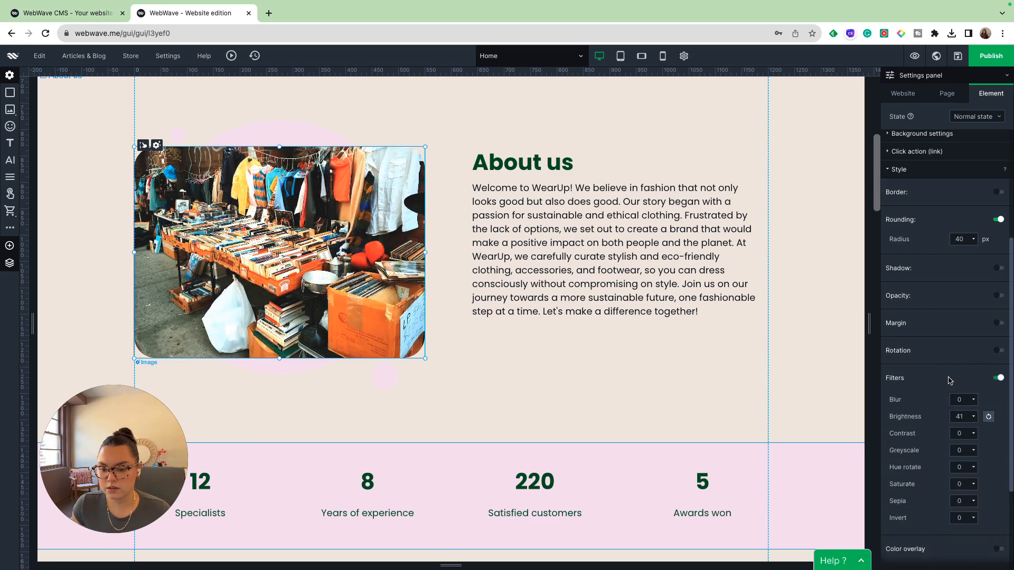
Review the image's remaining style settings, then look over the sections below About us on the Home page.
scroll(924, 299, "up", 3)
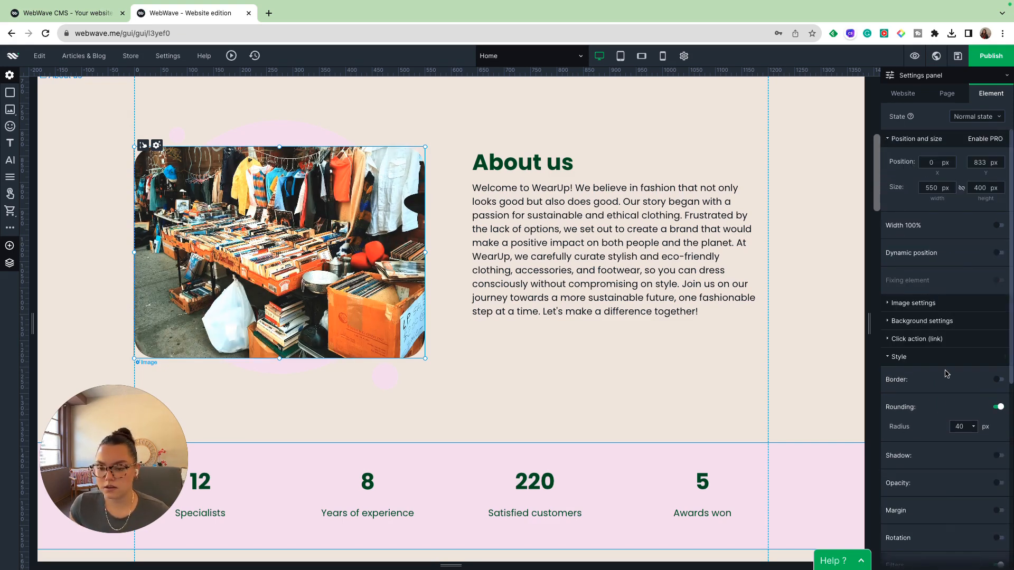
scroll(924, 433, "down", 1)
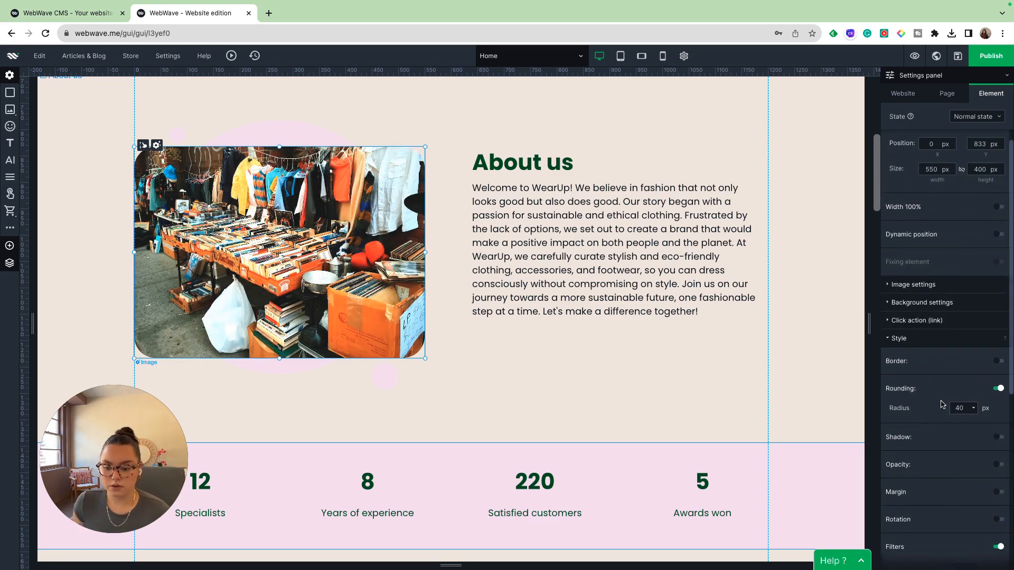
scroll(941, 405, "down", 5)
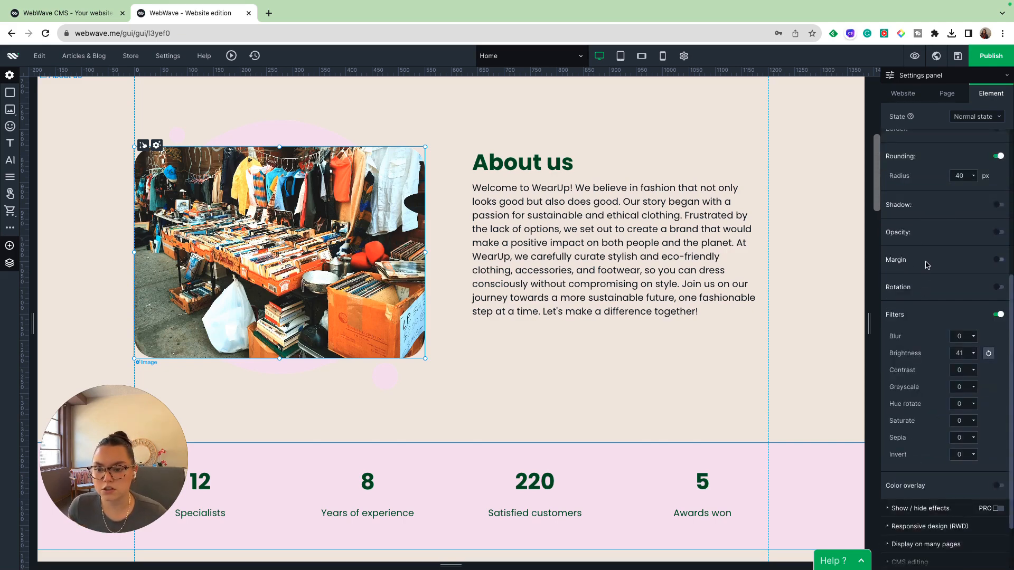
scroll(928, 265, "up", 1)
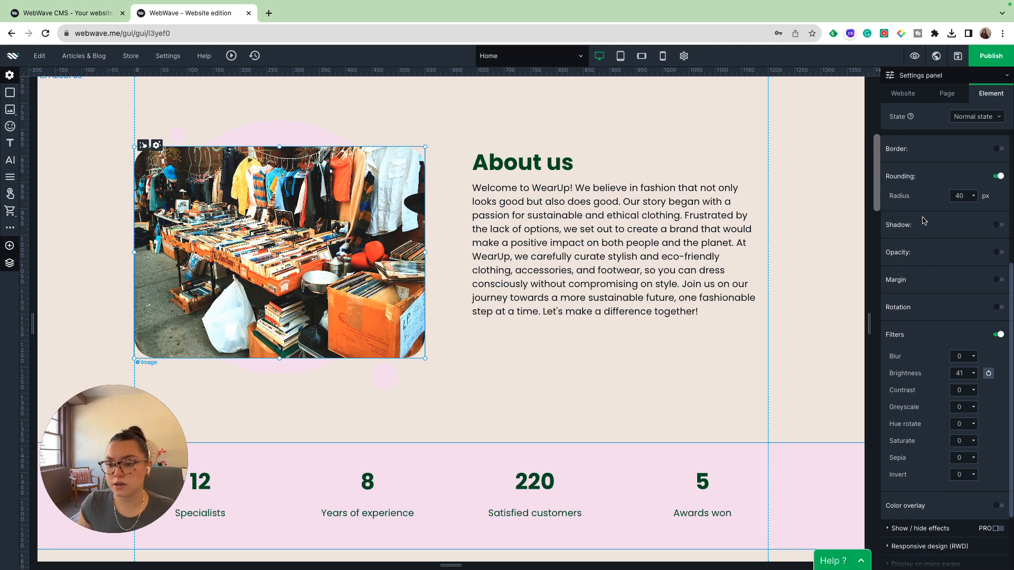
scroll(925, 237, "up", 5)
left_click(600, 378)
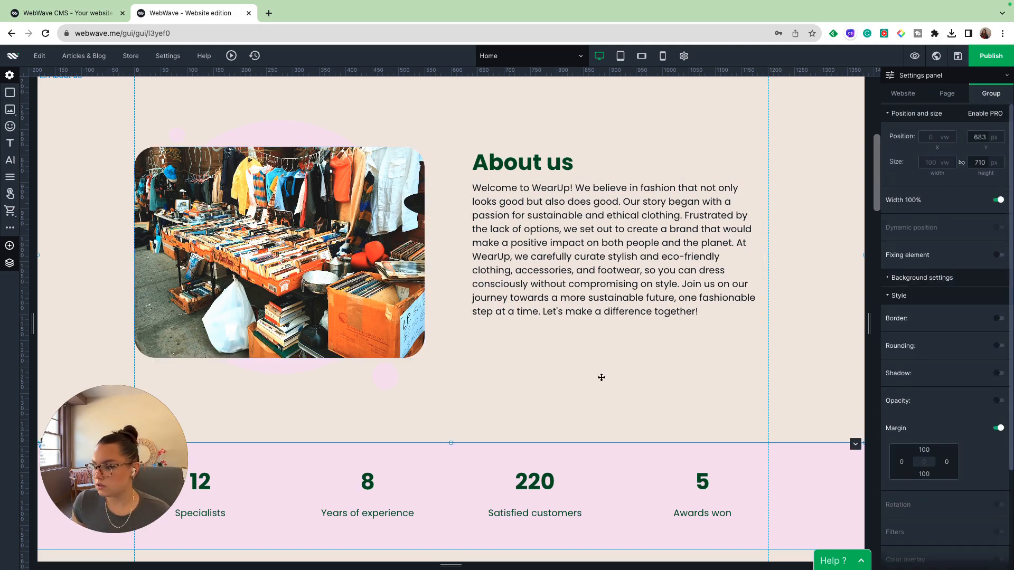
scroll(606, 378, "down", 5)
left_click(638, 208)
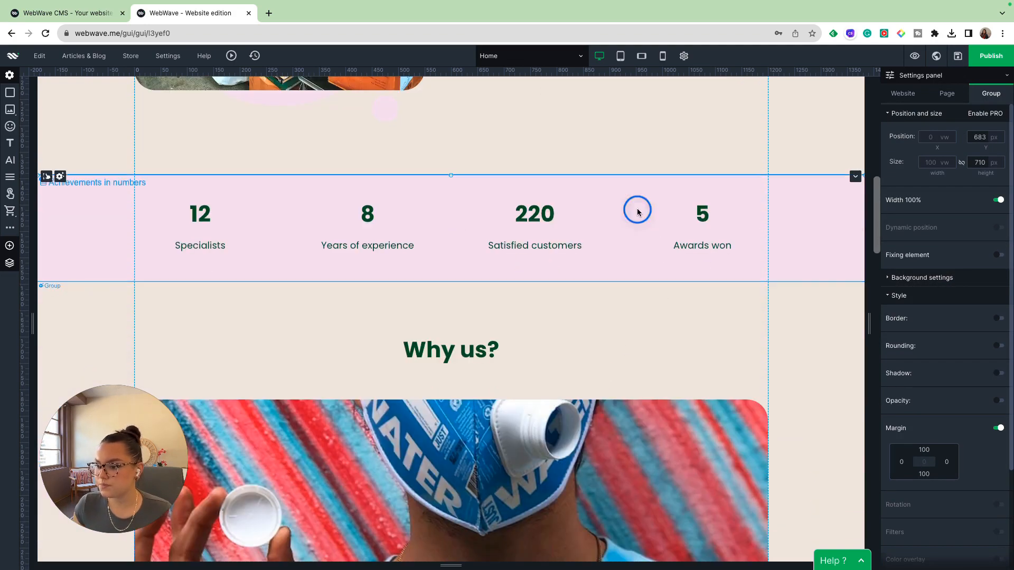
Follow the See more link in the Home page's Gallery banner to check its target, then return to the Home page.
scroll(600, 286, "down", 10)
left_click(266, 221)
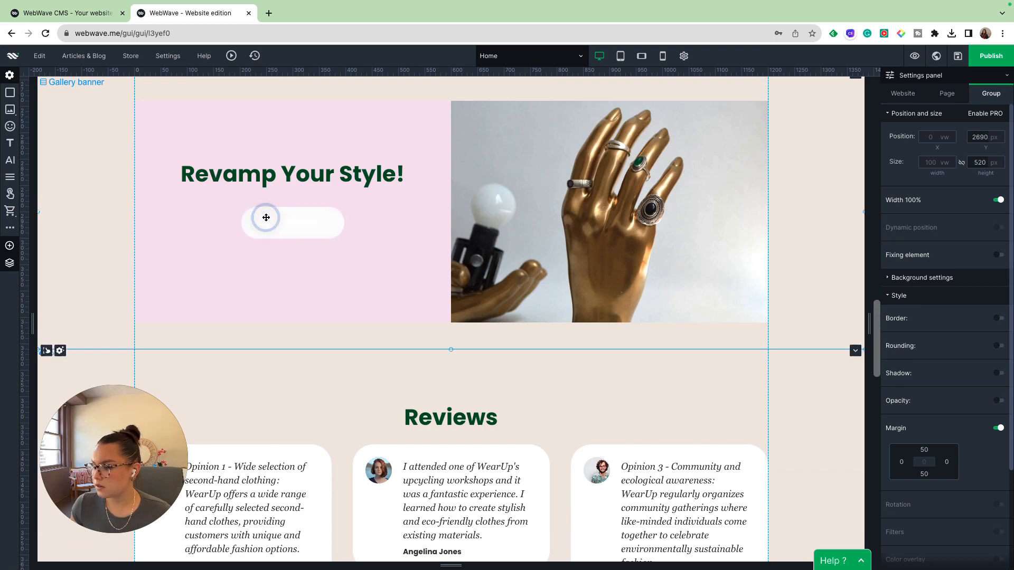
left_click(283, 227)
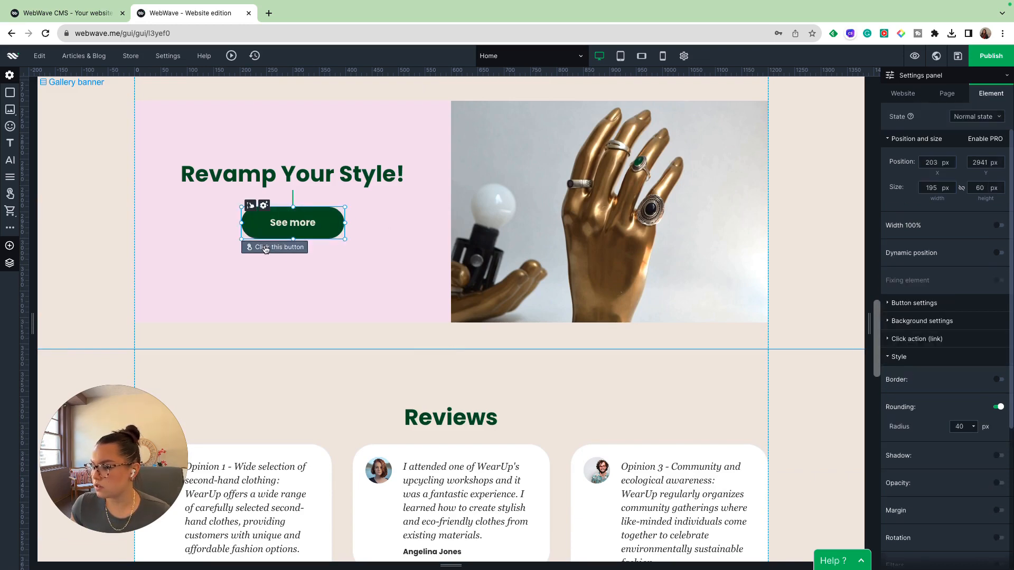
left_click(264, 247)
left_click(554, 54)
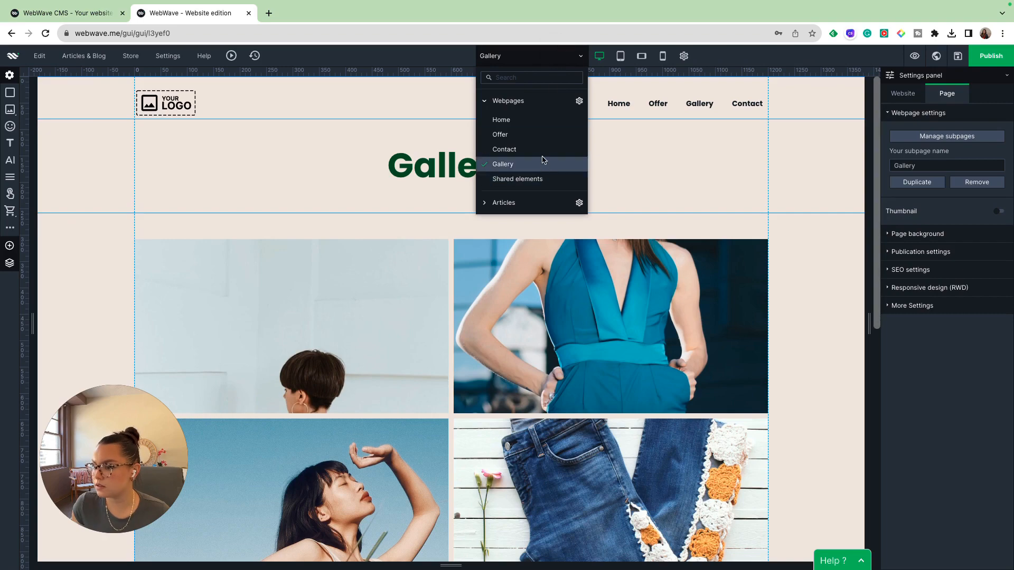
left_click(530, 120)
Replace the Gallery banner heading with Neutral General text generated by the AI Writer from "action word for taking you to the gallery".
scroll(379, 299, "down", 10)
scroll(380, 299, "down", 8)
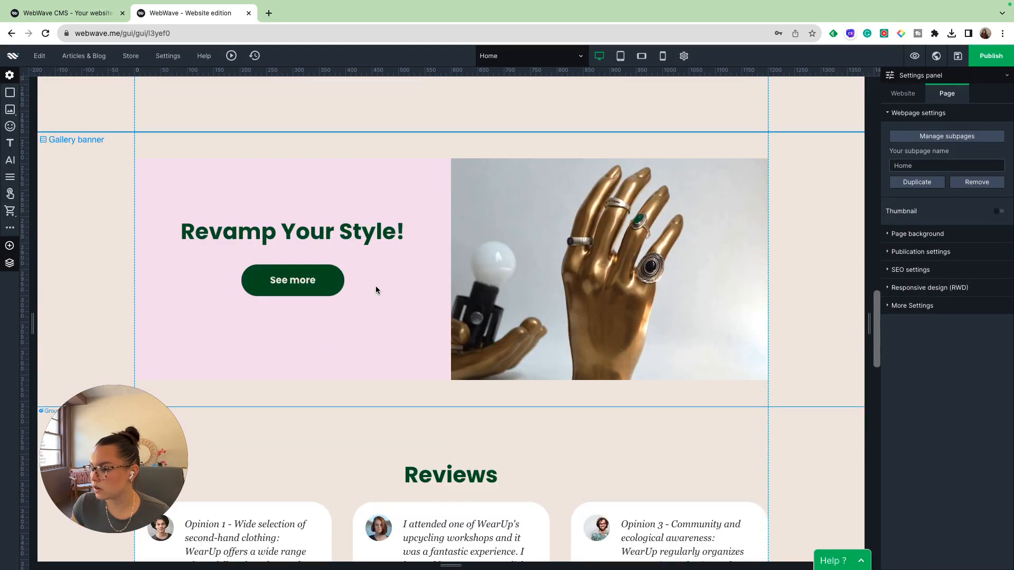
left_click(279, 239)
left_click(280, 239)
double_click(305, 233)
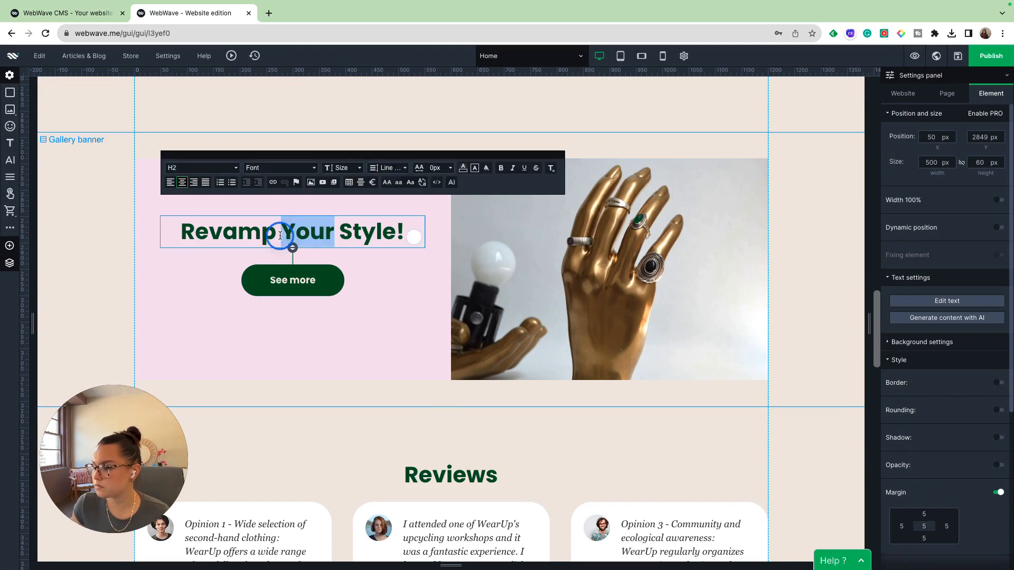
double_click(379, 231)
triple_click(352, 237)
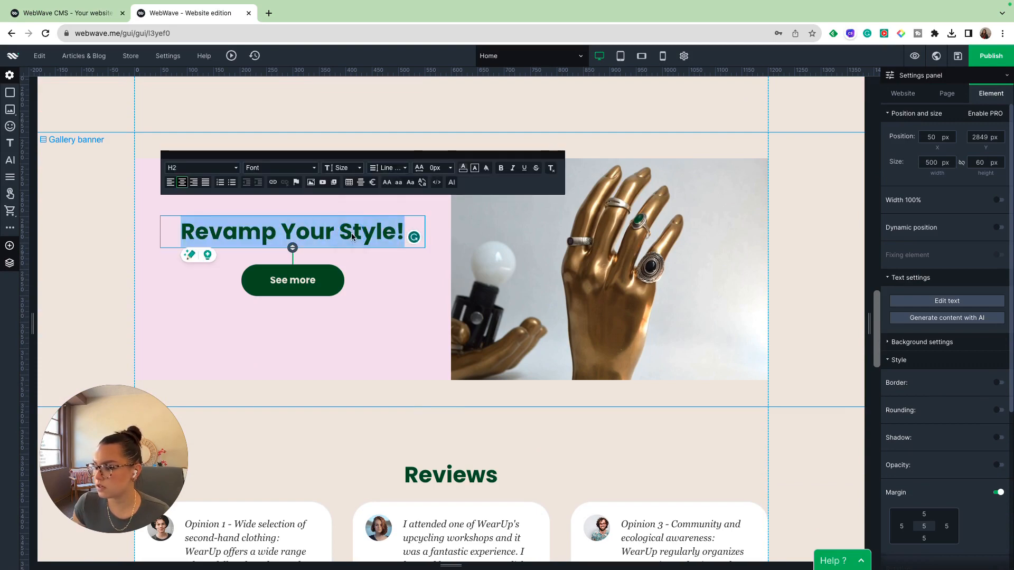
left_click(446, 182)
type("action word for taking you to the gallery")
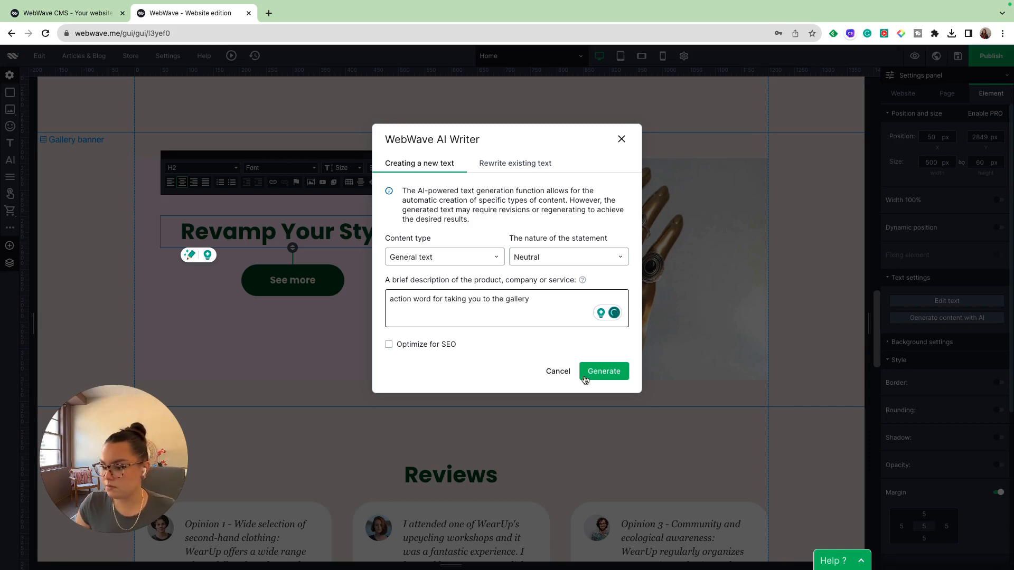
left_click(603, 371)
left_click(398, 406)
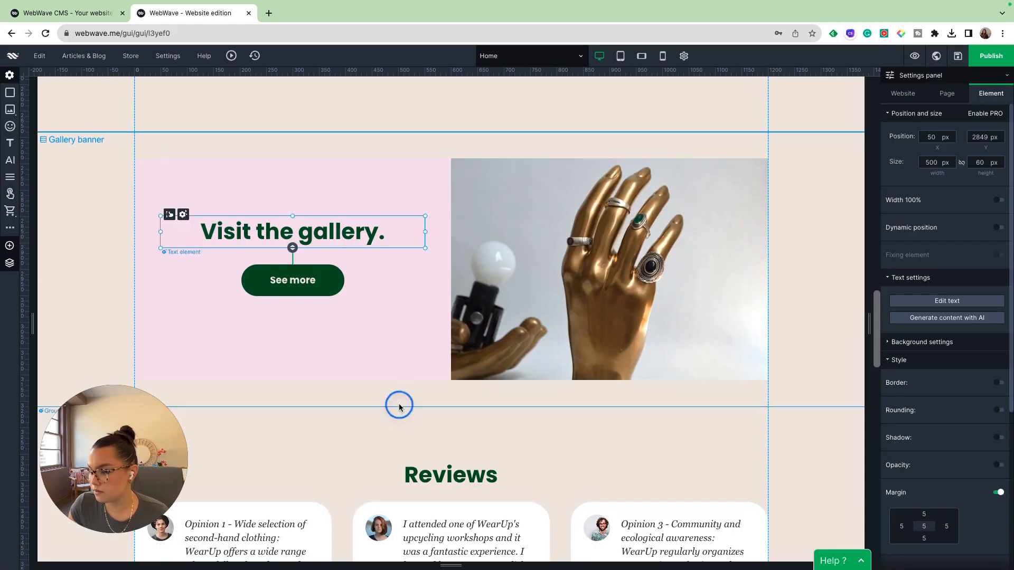
Open the Gallery page by following the Gallery banner's See more link.
left_click(304, 287)
left_click(285, 304)
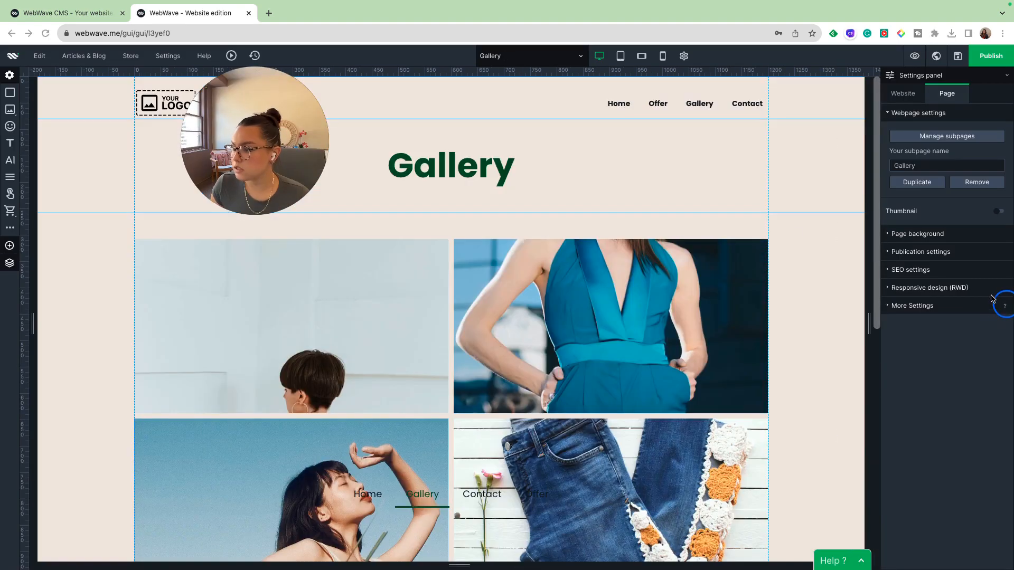
left_click_drag(299, 158, 970, 147)
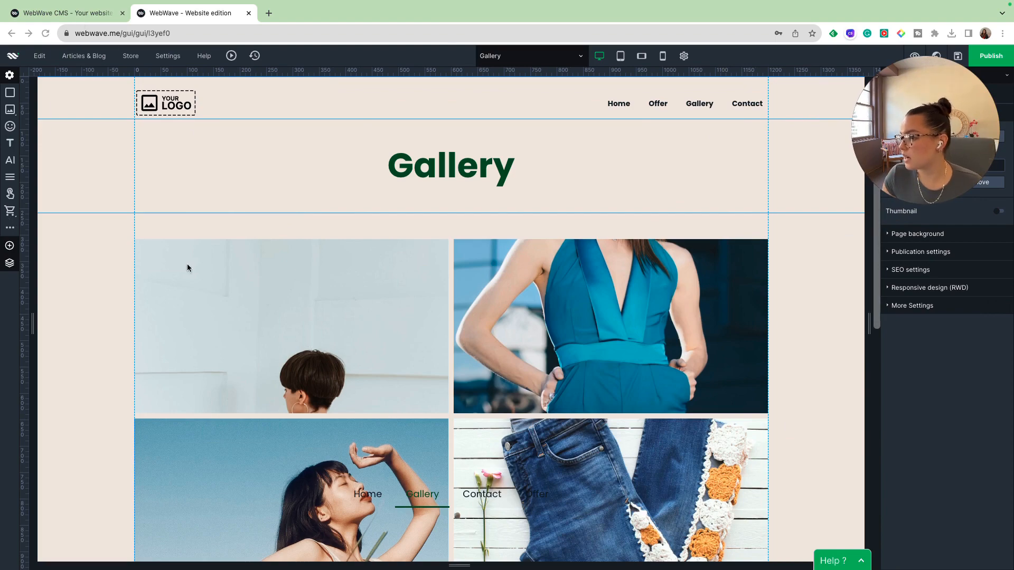
Add a text element to the Gallery page in the empty area between the last image row and the footer.
scroll(219, 276, "down", 9)
left_click(162, 315)
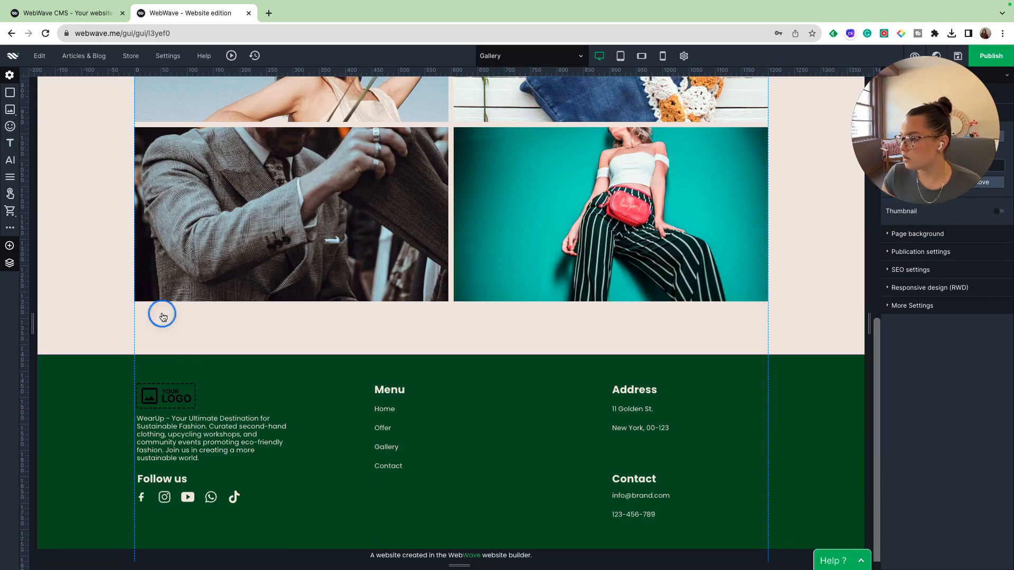
left_click(9, 245)
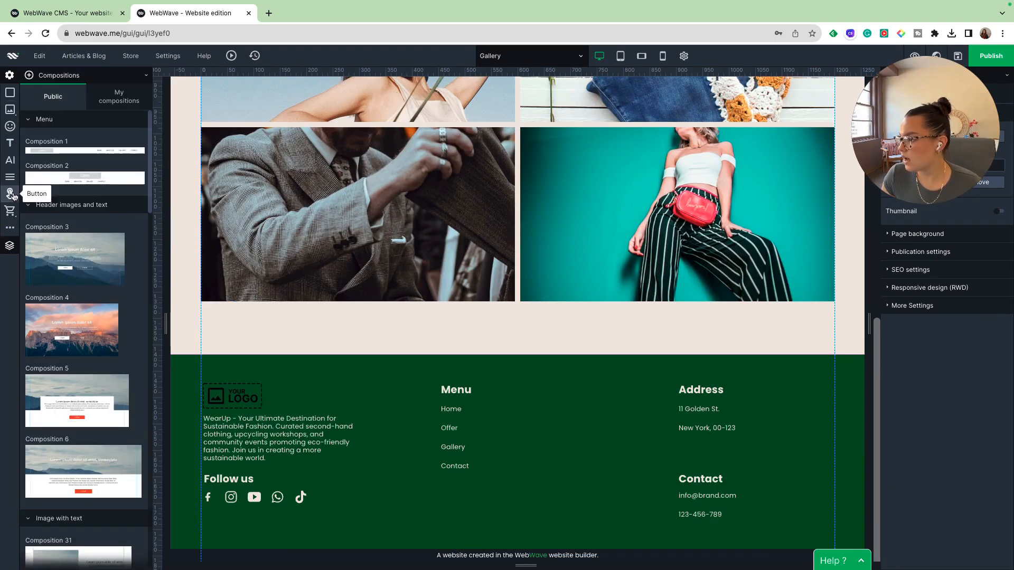
left_click(10, 142)
left_click(413, 184)
left_click_drag(413, 184, 416, 374)
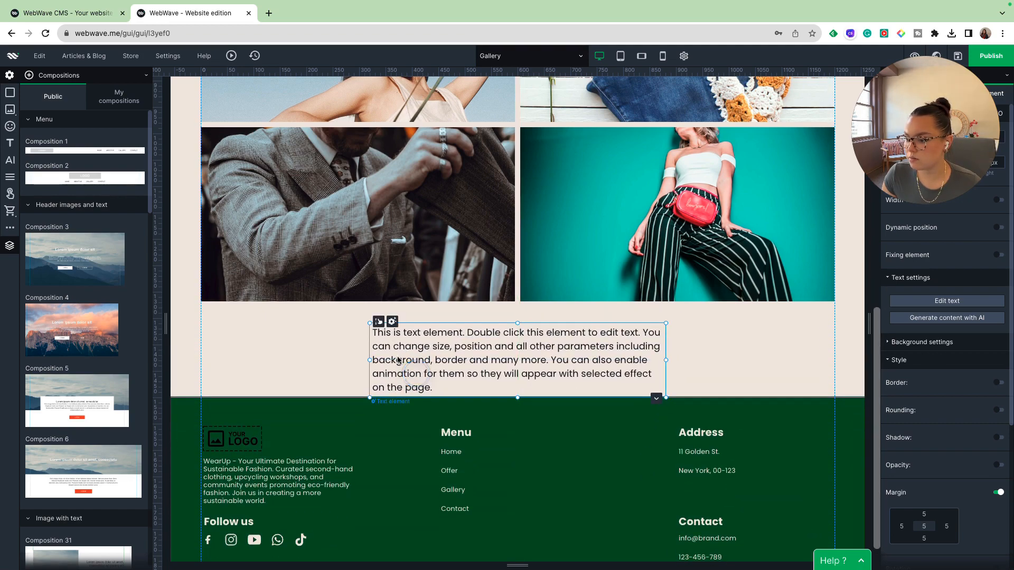
left_click(378, 322)
left_click(420, 324)
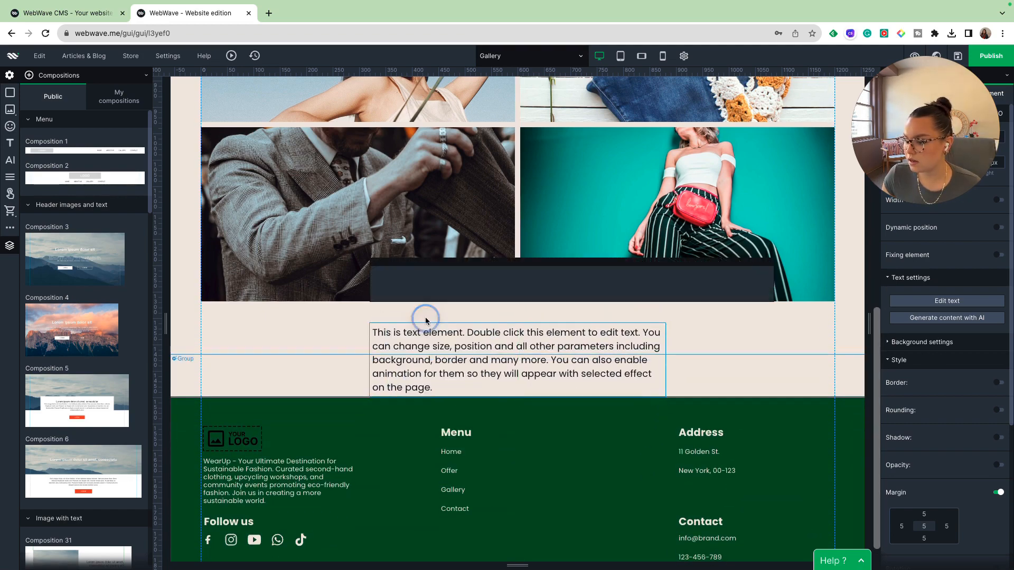
left_click(532, 290)
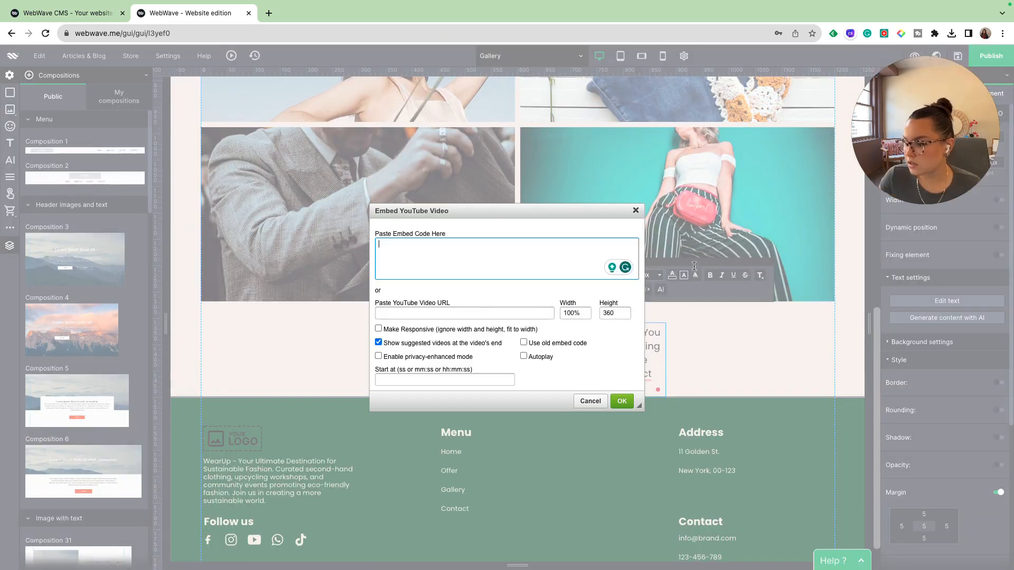
left_click(994, 312)
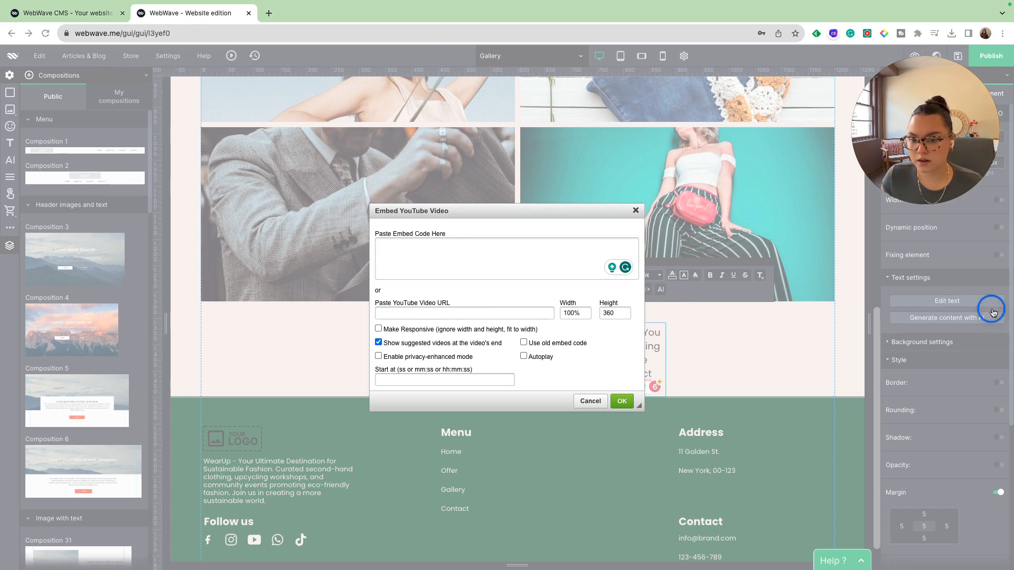
left_click(415, 313)
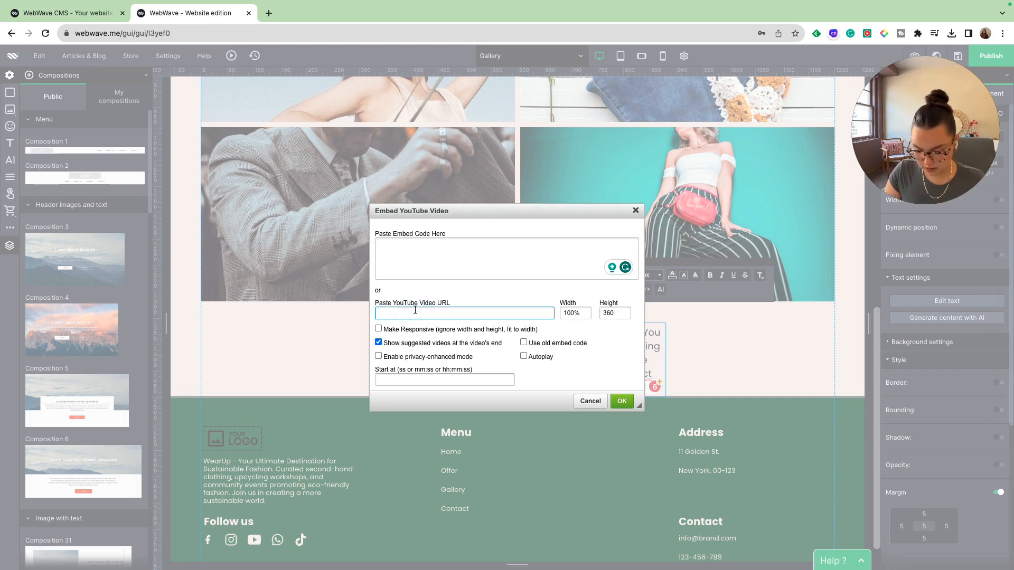
type("https://youtu.be/d7QFzswLVyc?si=RFF6jeX9Uru8ZUzw")
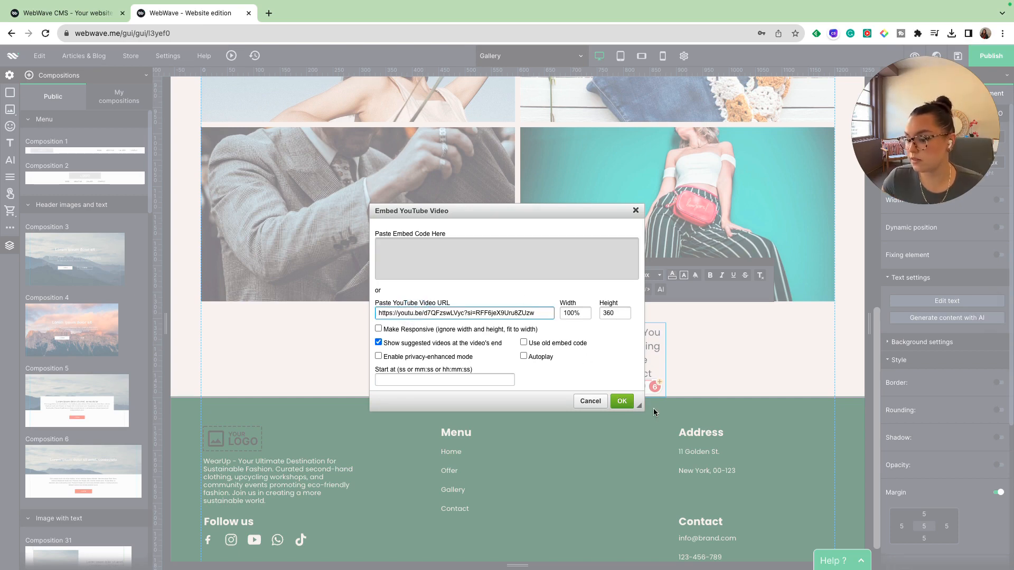
left_click(622, 401)
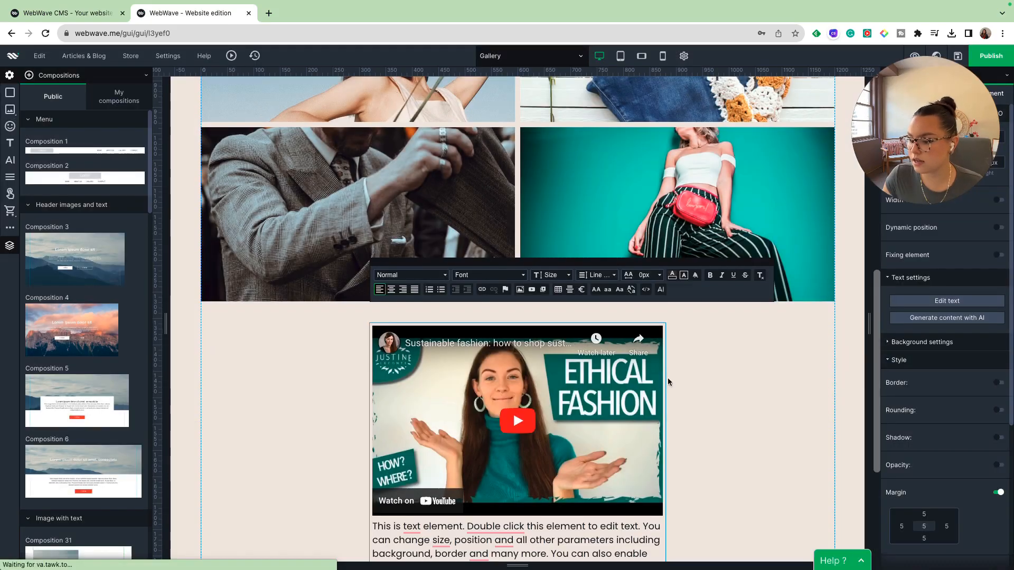
Delete the placeholder paragraph beneath the embedded video and finish editing the text element.
scroll(687, 355, "down", 2)
left_click_drag(432, 464, 373, 407)
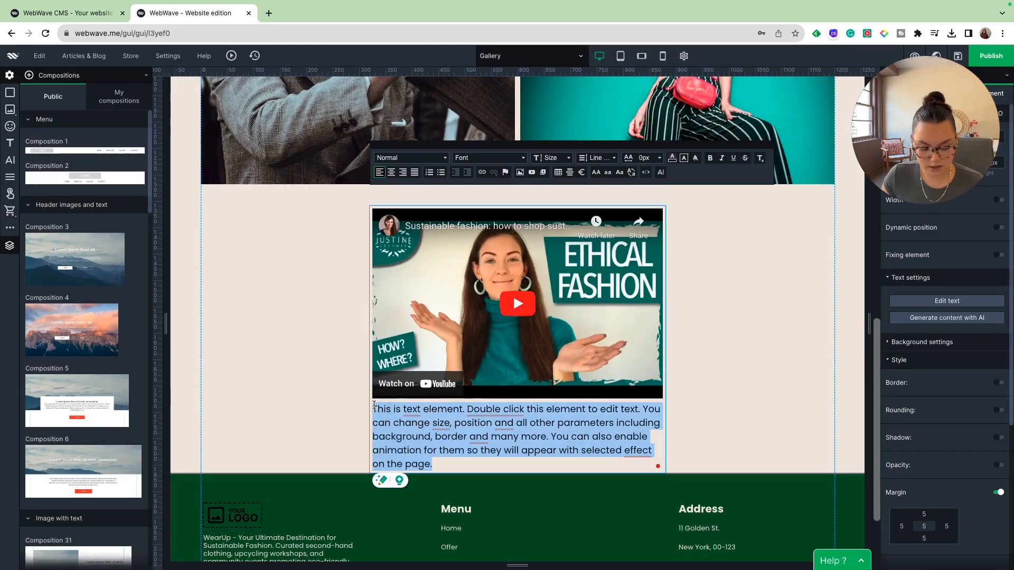
key("BackSpace")
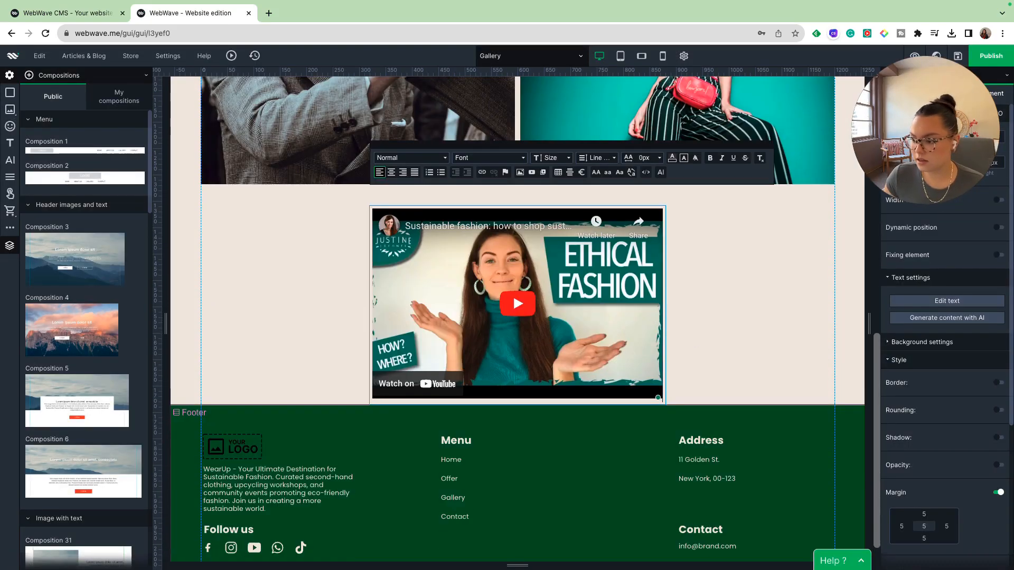
scroll(758, 300, "up", 2)
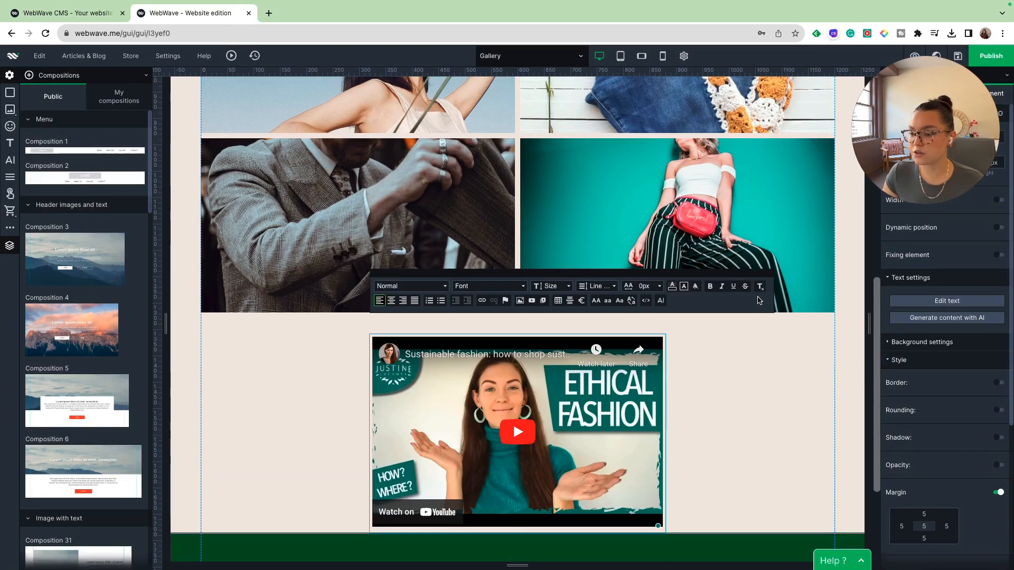
left_click(783, 436)
scroll(782, 436, "down", 2)
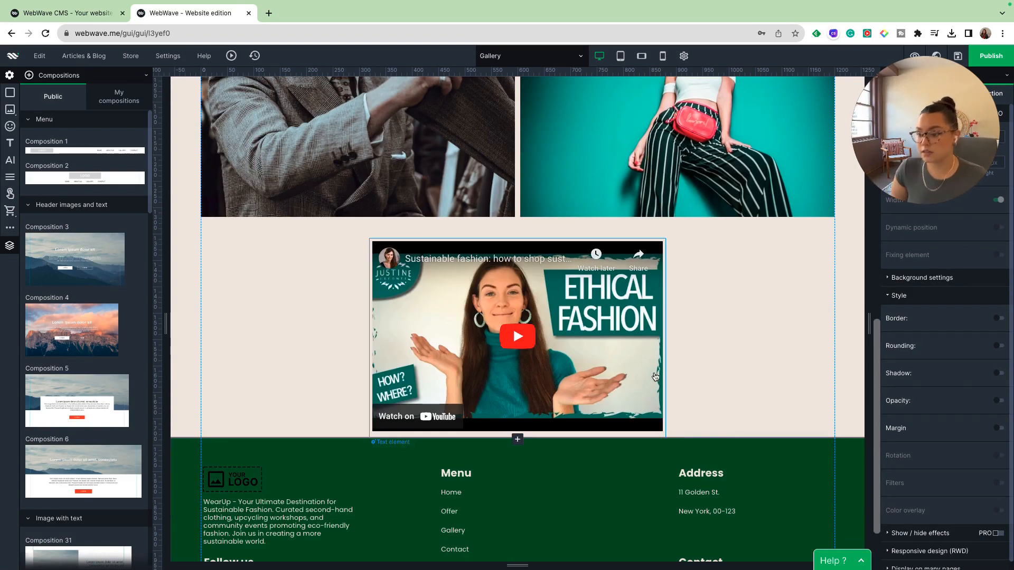
scroll(654, 376, "up", 4)
Preview the Gallery page, test playing and pausing the embedded video, and return to the site builder.
left_click_drag(887, 111, 238, 112)
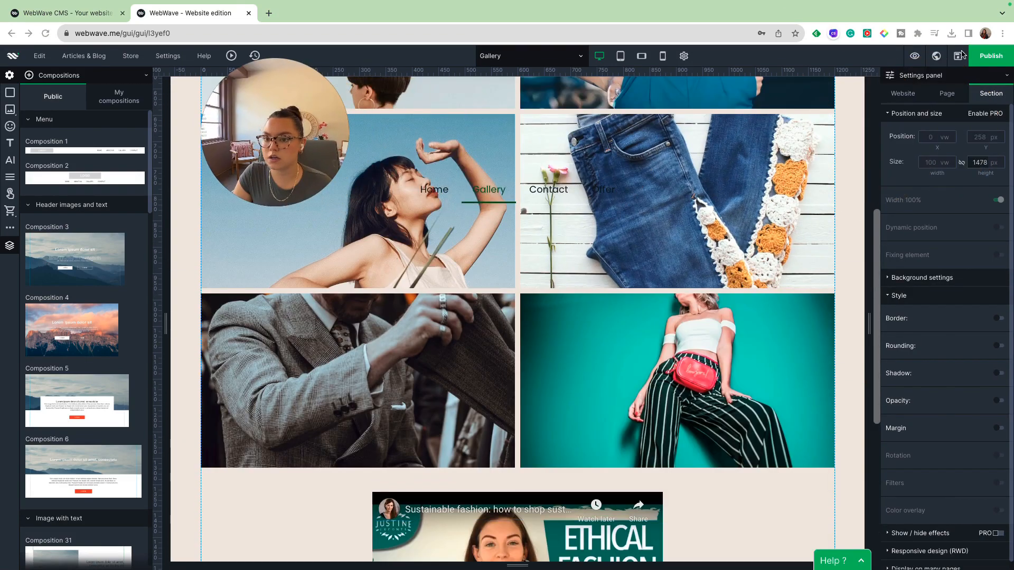
left_click(914, 56)
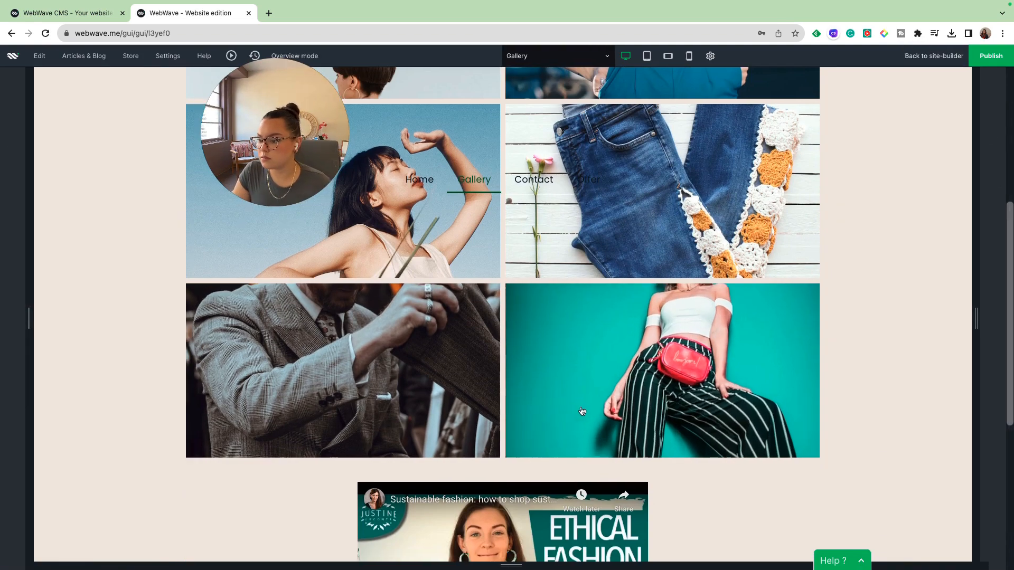
scroll(581, 411, "down", 2)
left_click(491, 482)
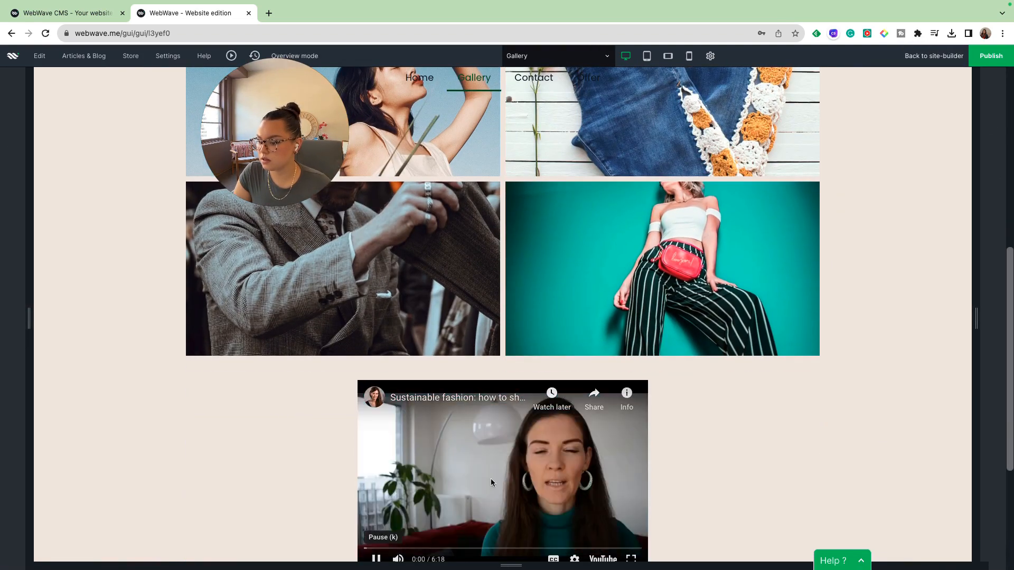
left_click(375, 559)
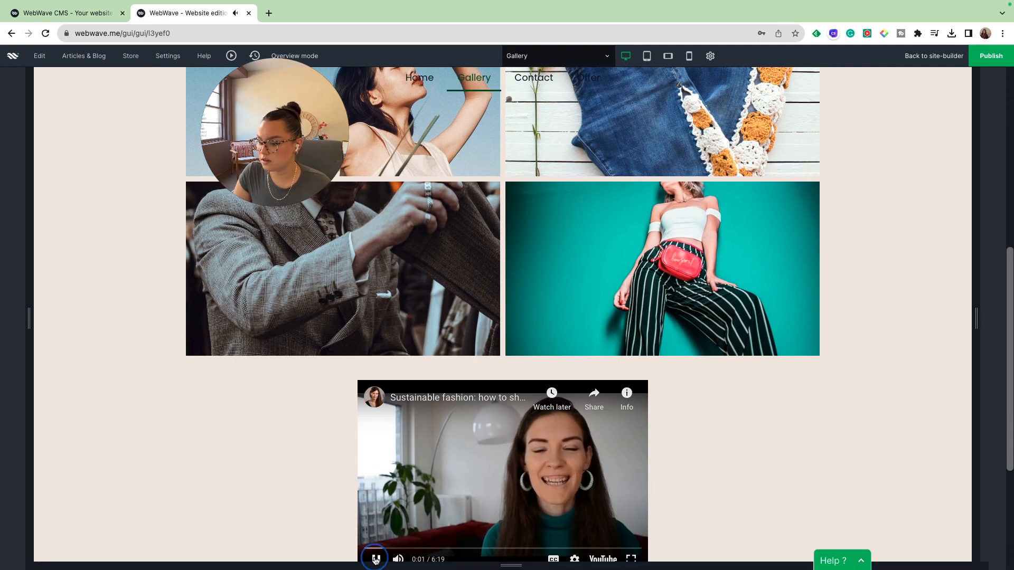
scroll(720, 403, "up", 8)
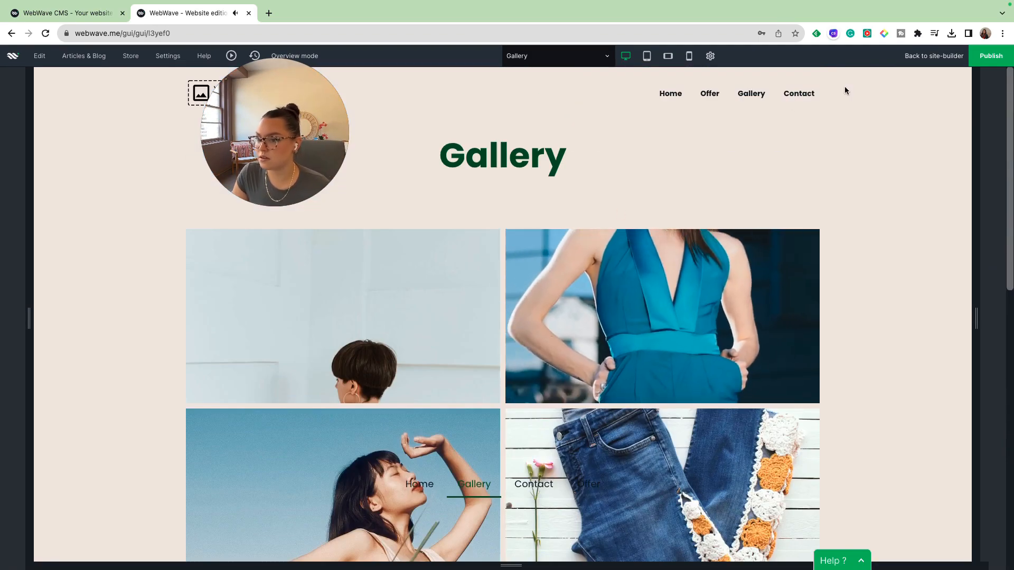
left_click(933, 55)
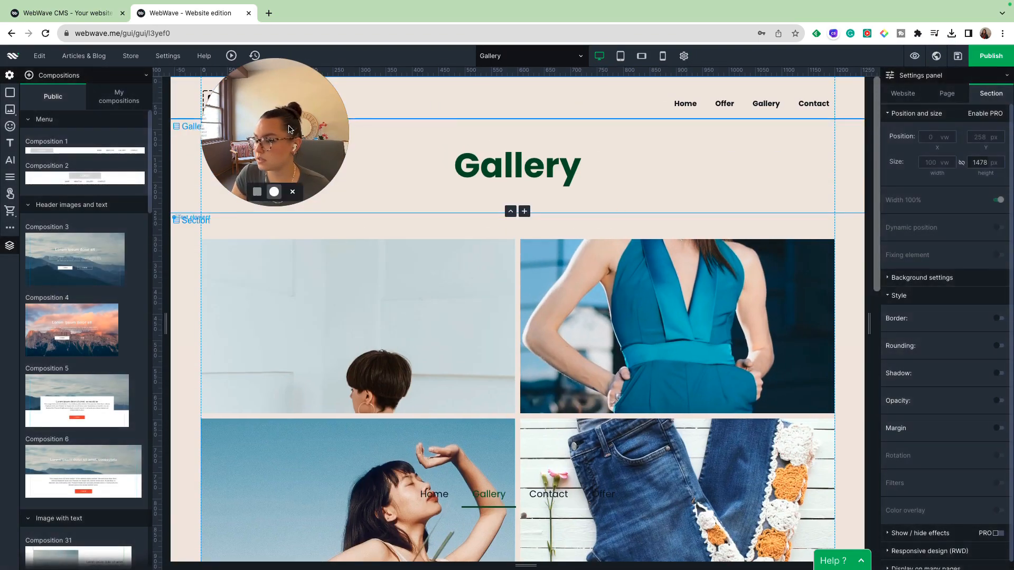
left_click_drag(289, 129, 922, 95)
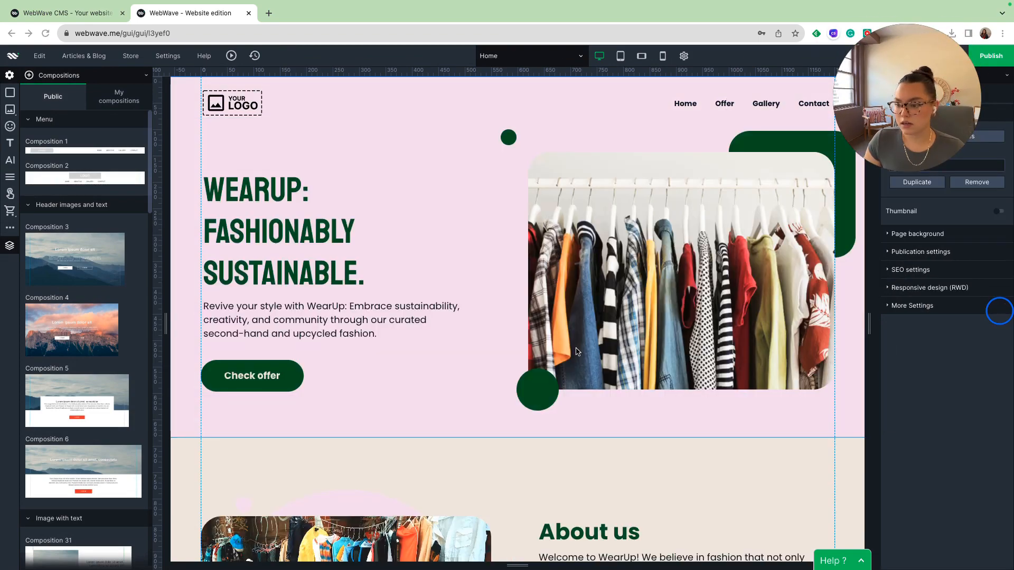